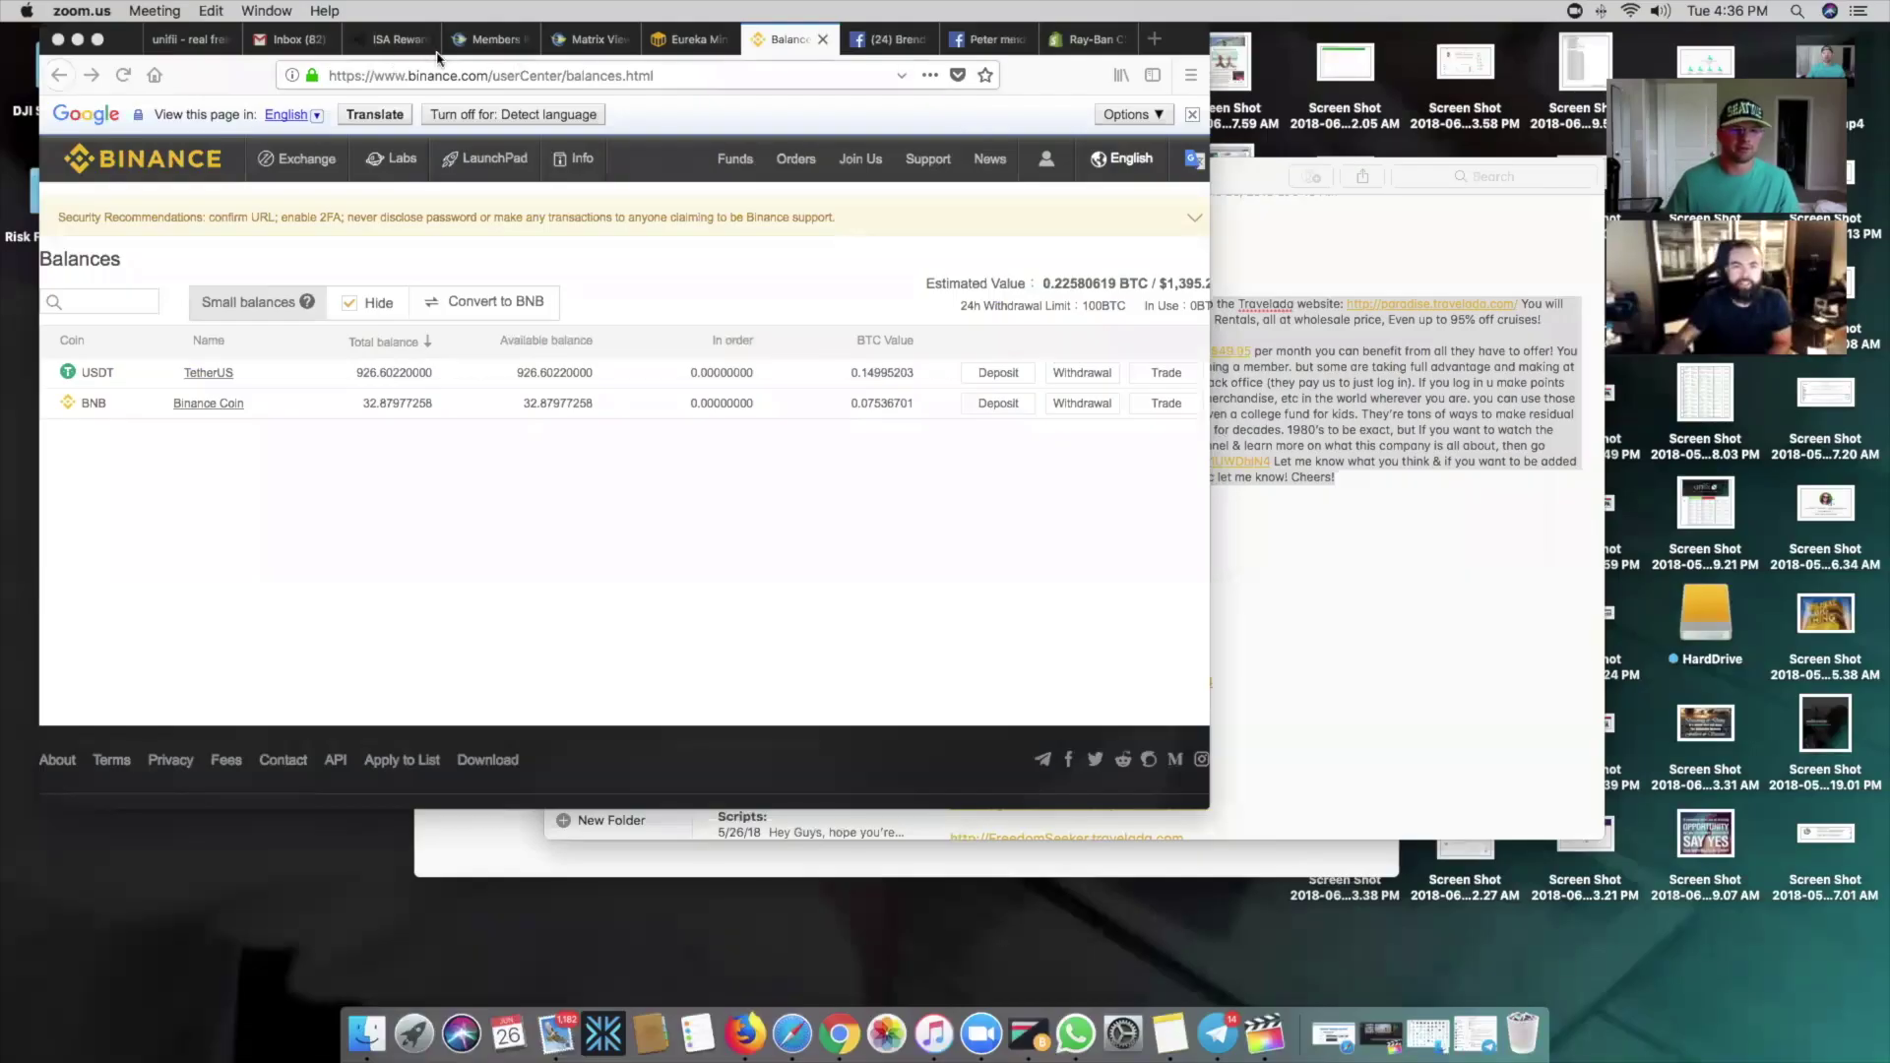
Activate the Firefox window with Binance balances and enlarge it by dragging its corner
left_click(642, 120)
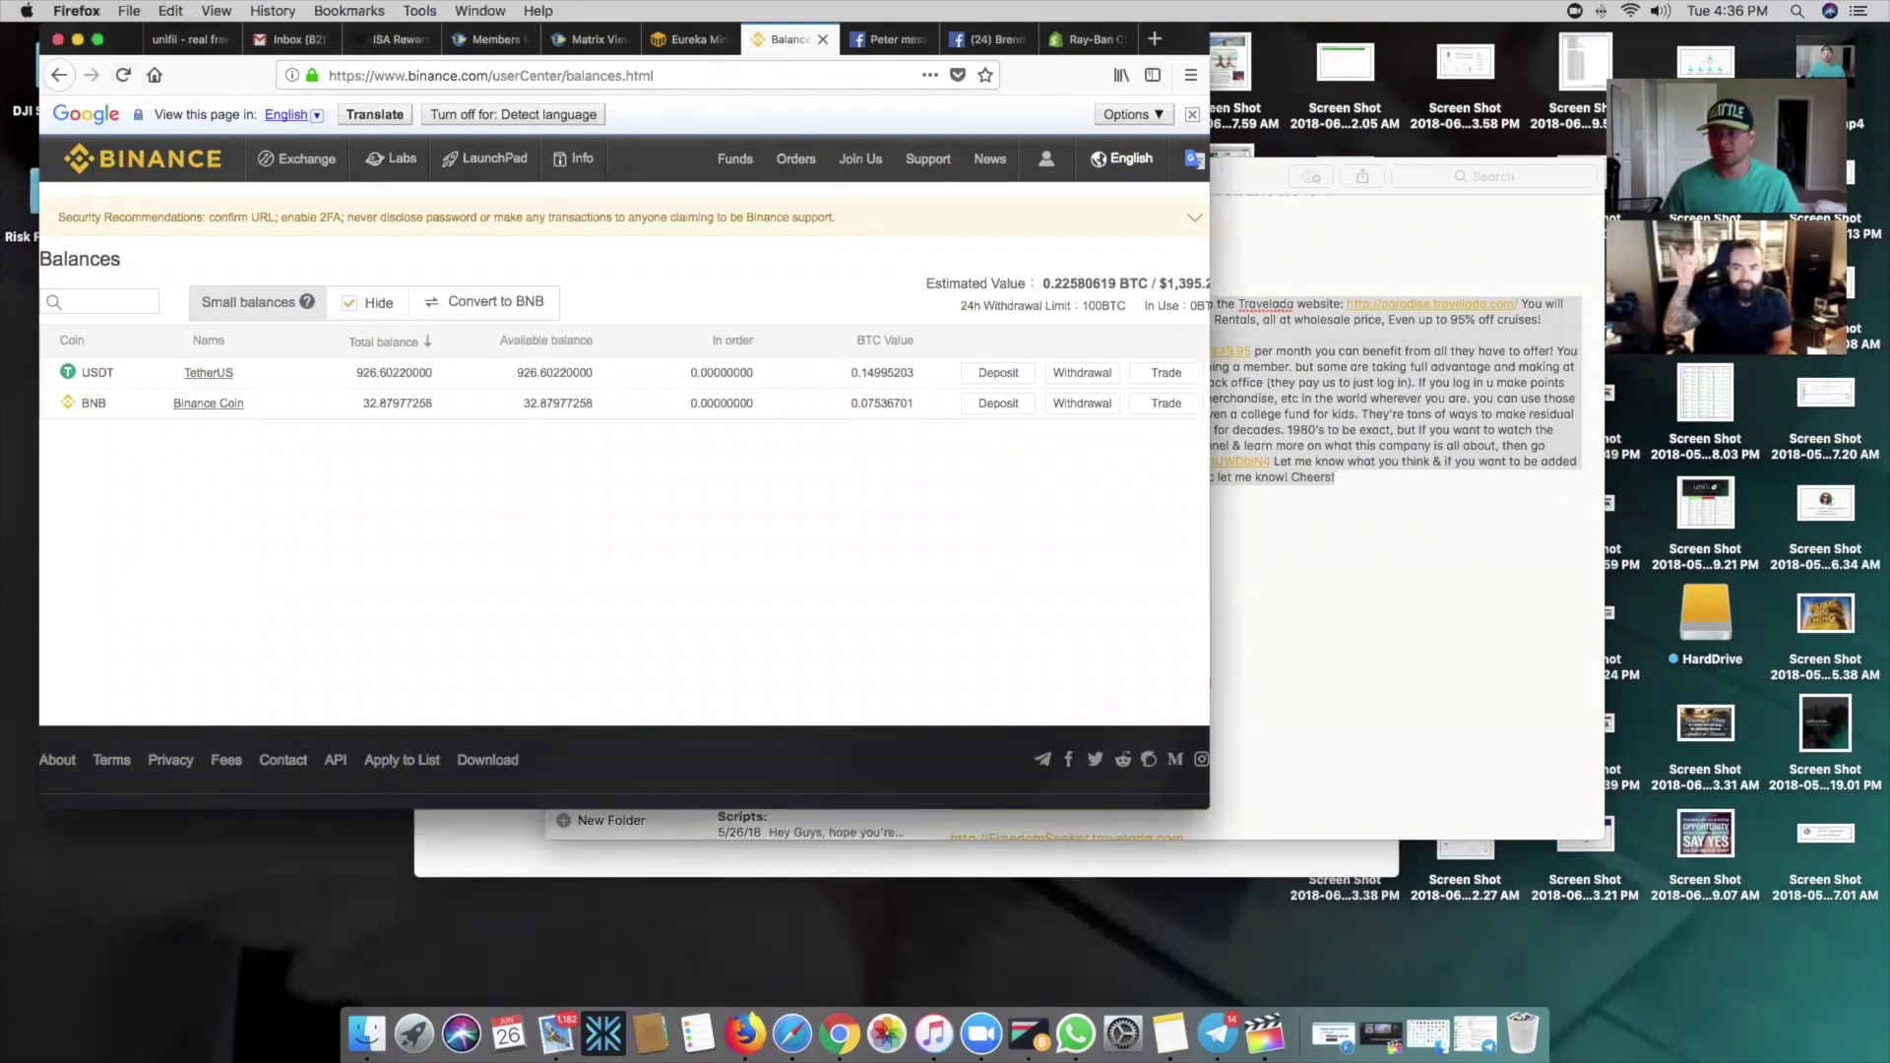
left_click_drag(1199, 808, 1575, 921)
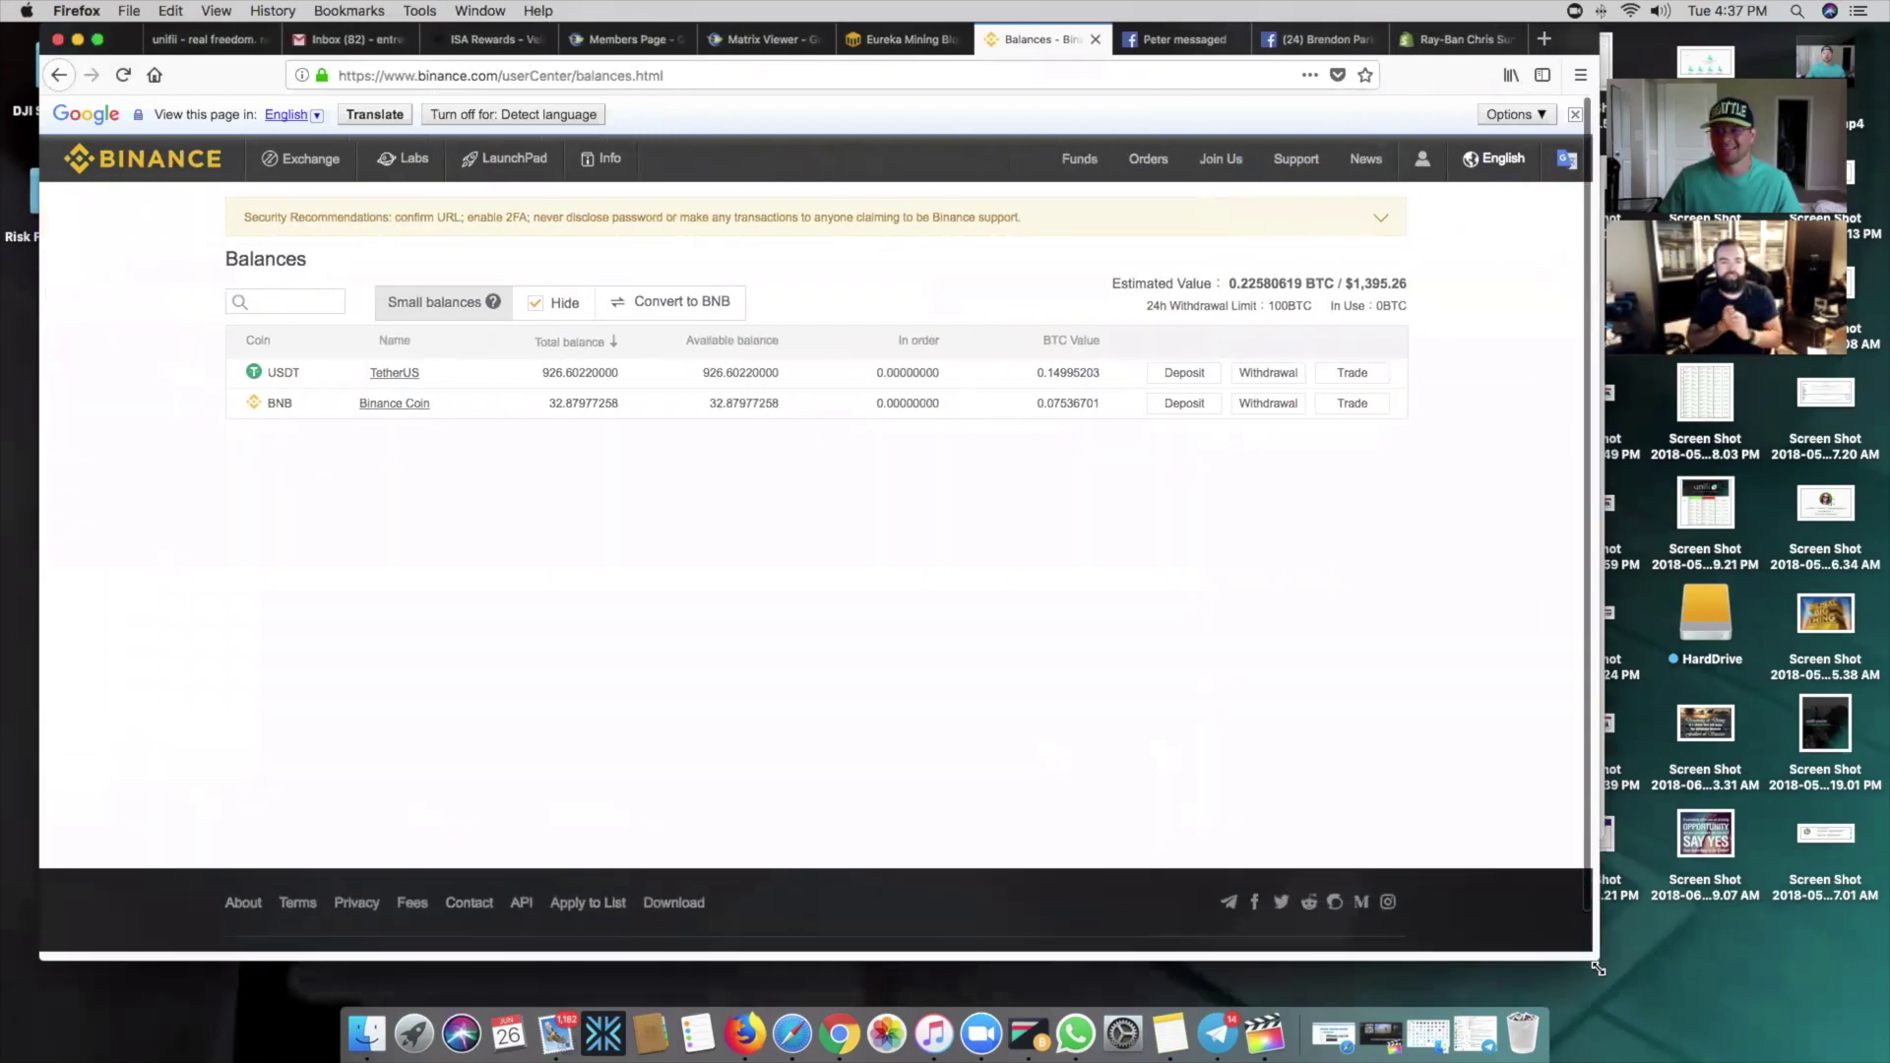
left_click_drag(1575, 922, 1636, 1006)
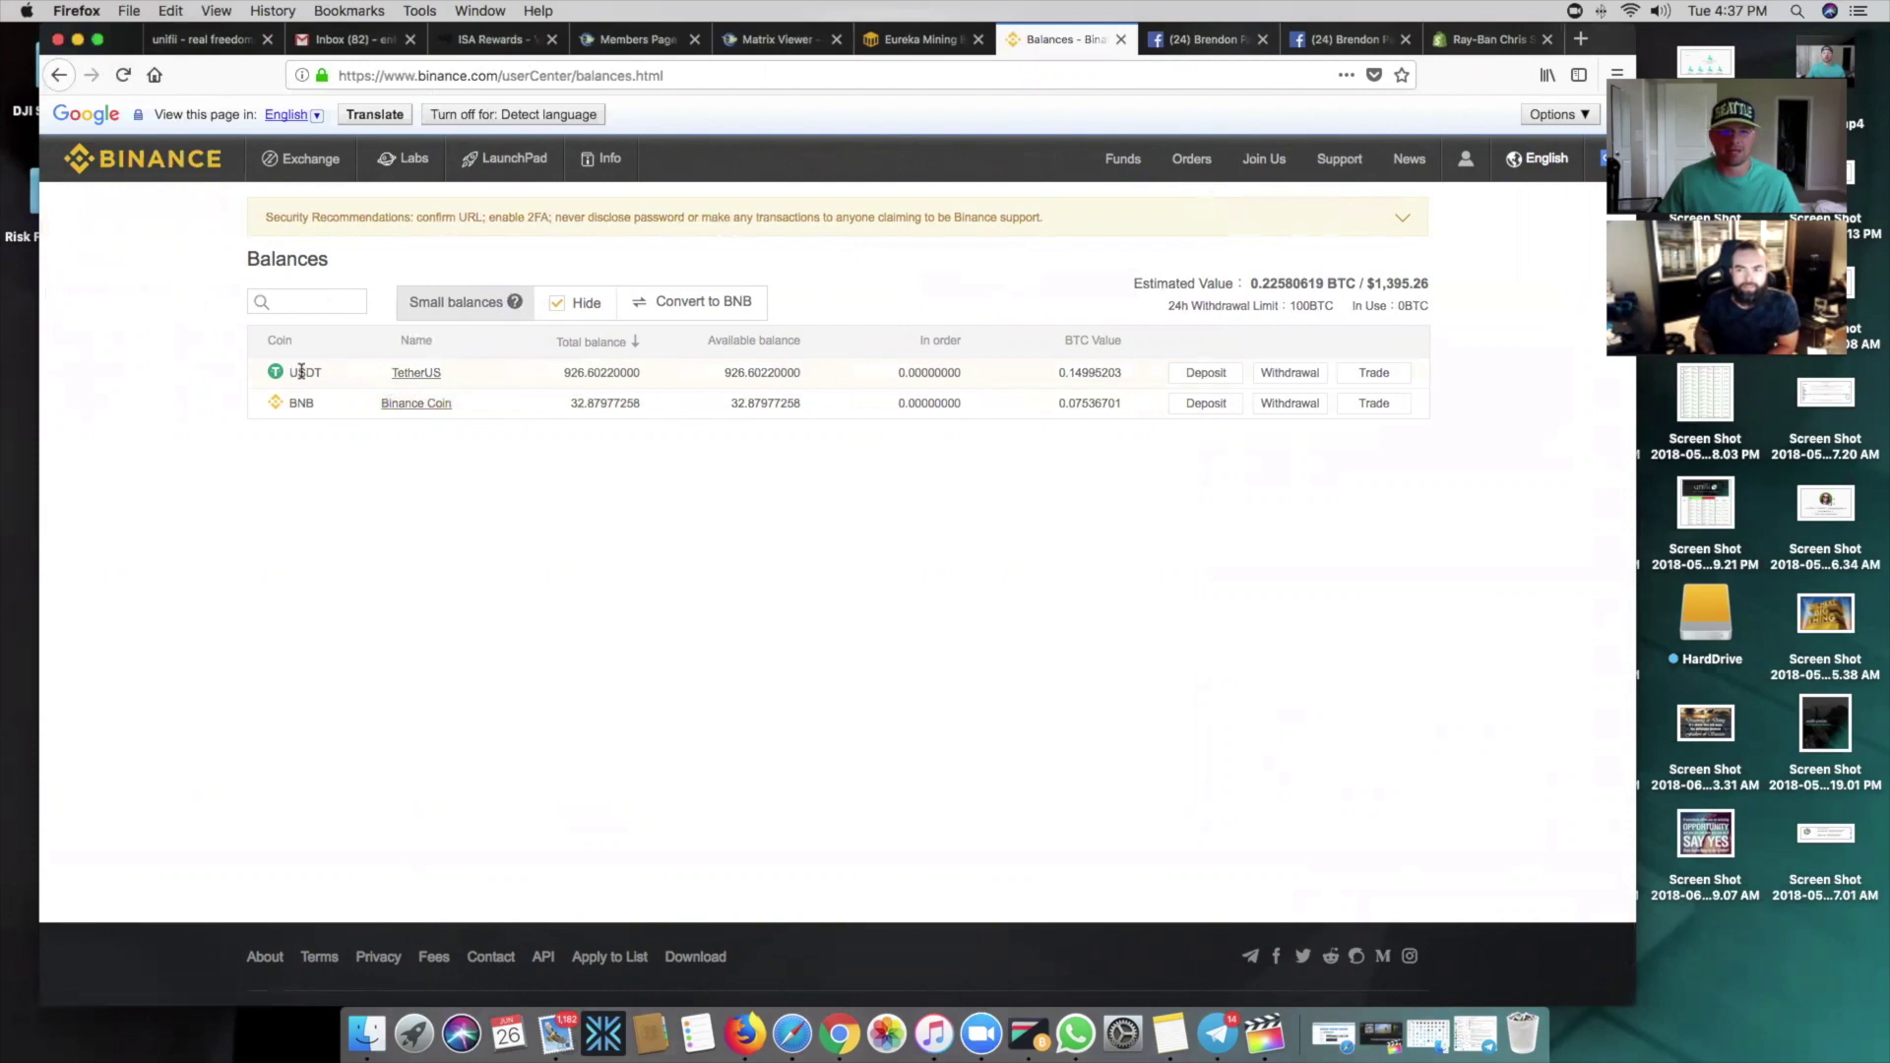
Filter balances to 'btc', show small balances, and open the BTC/USDT trading page
left_click(307, 301)
type("btc")
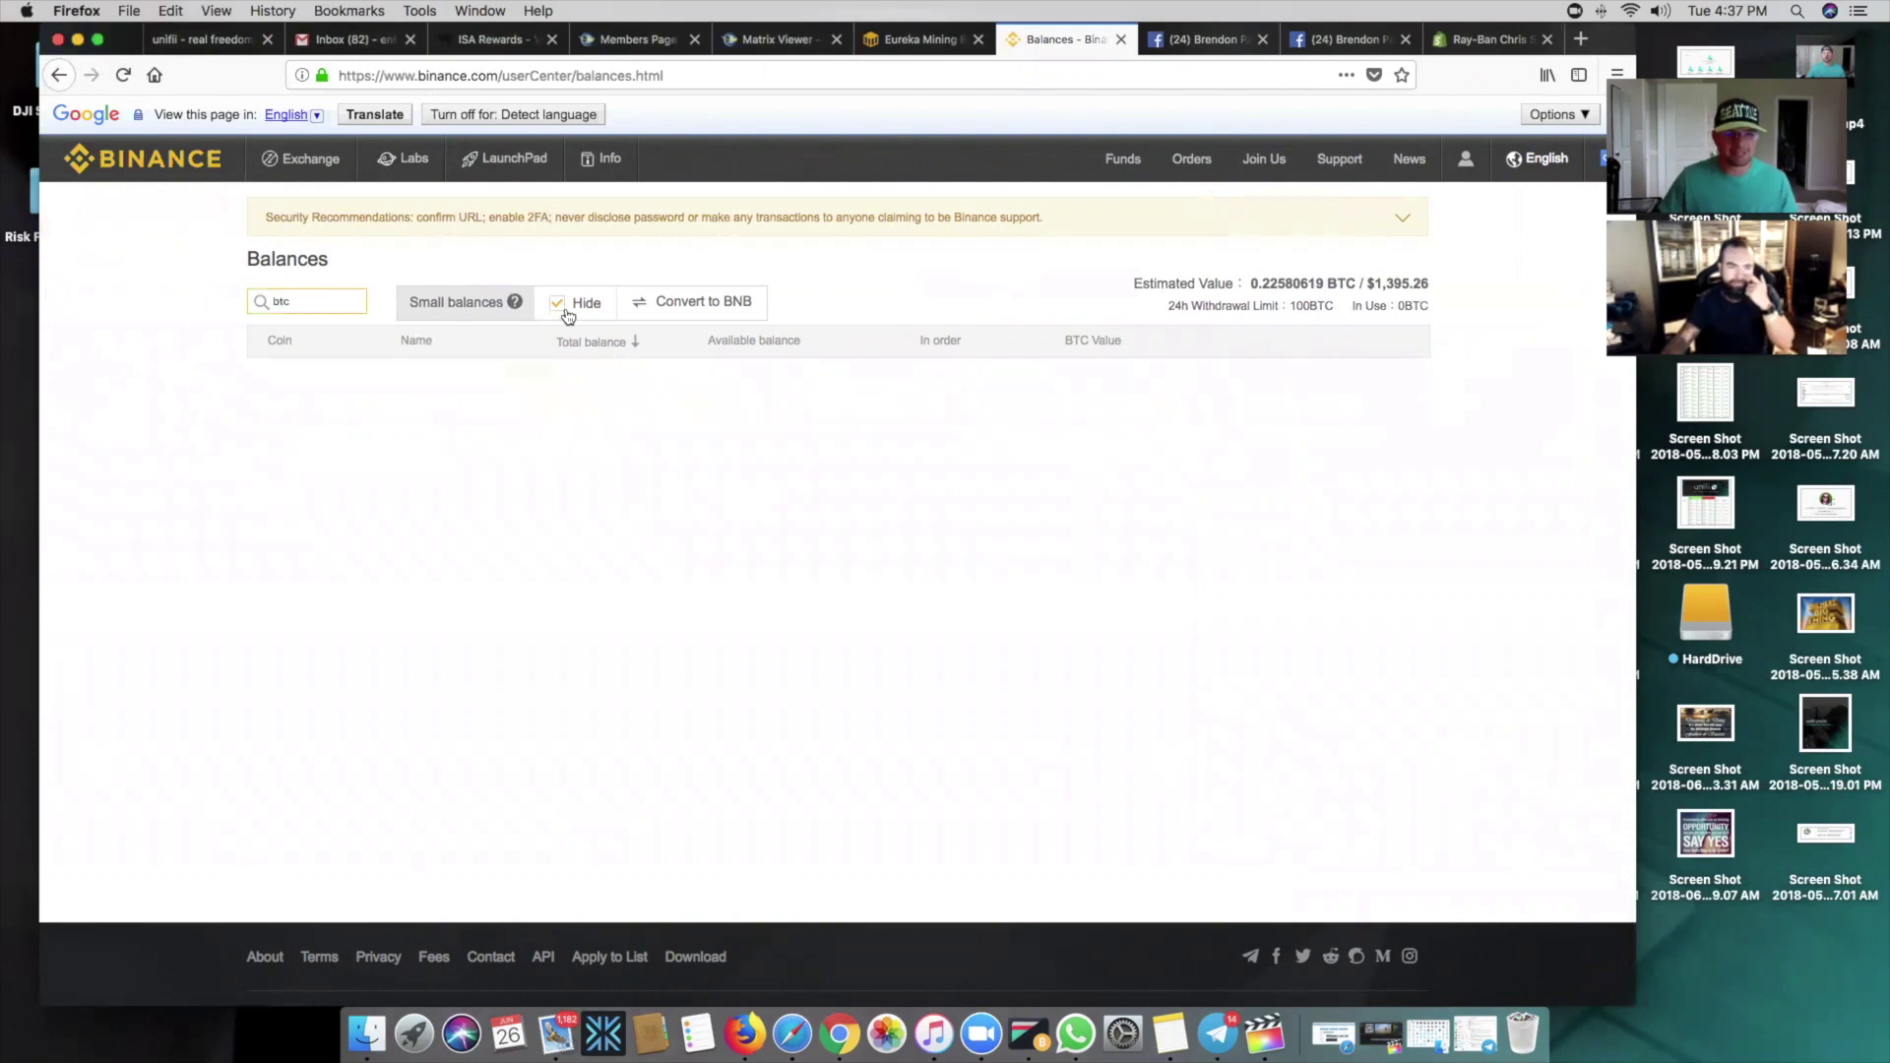
left_click(567, 313)
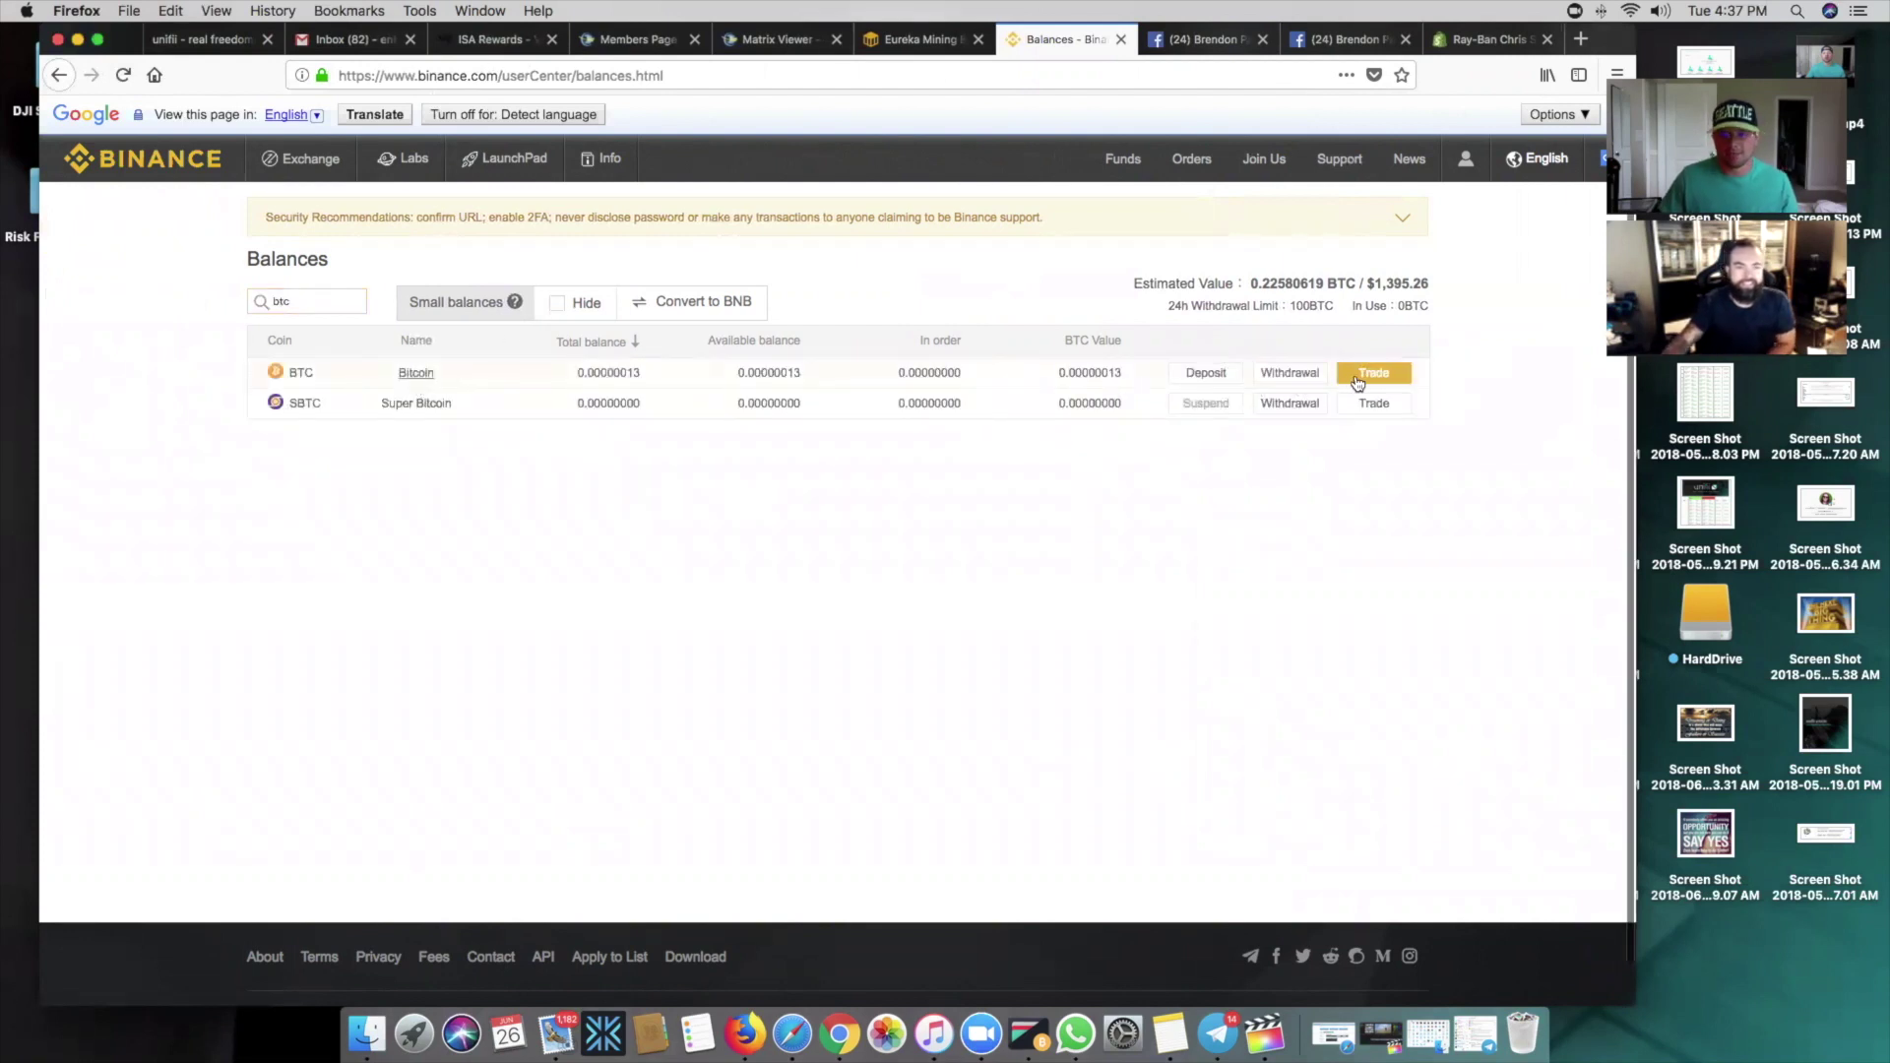
mouse_move(1374, 372)
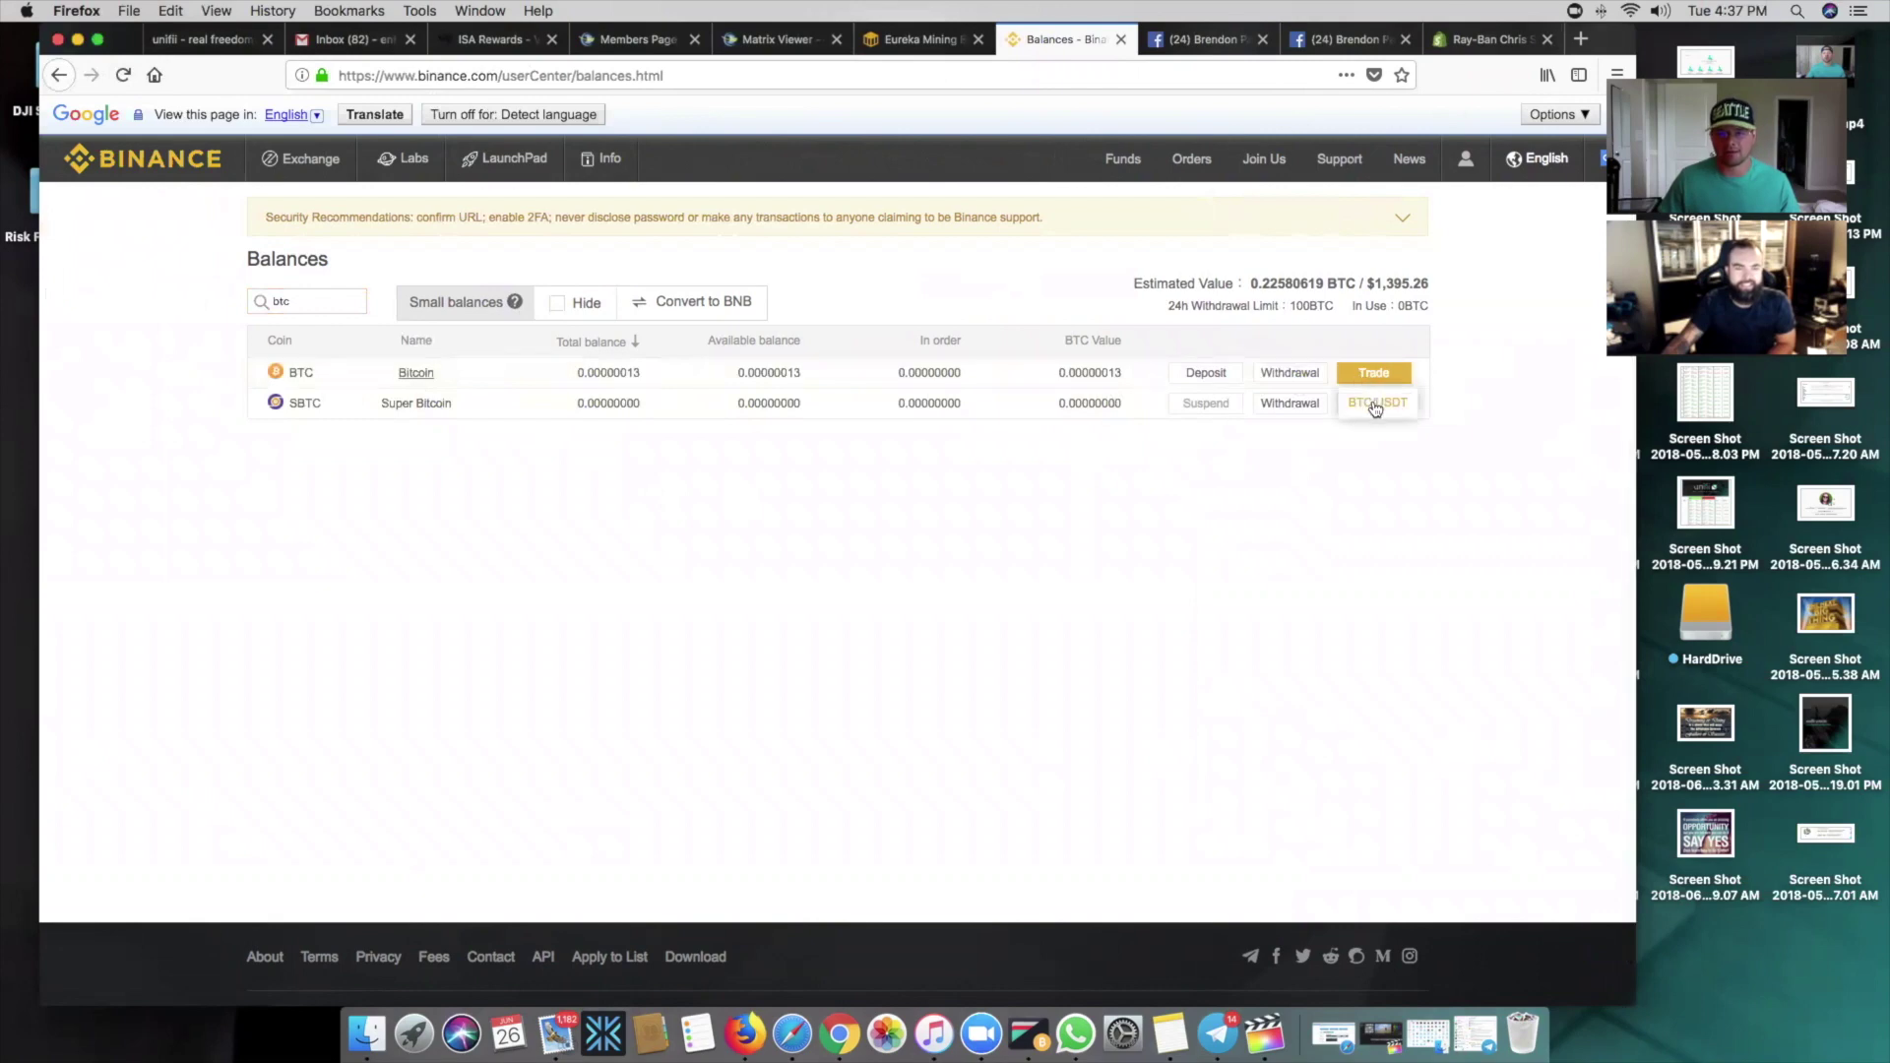
left_click(1376, 404)
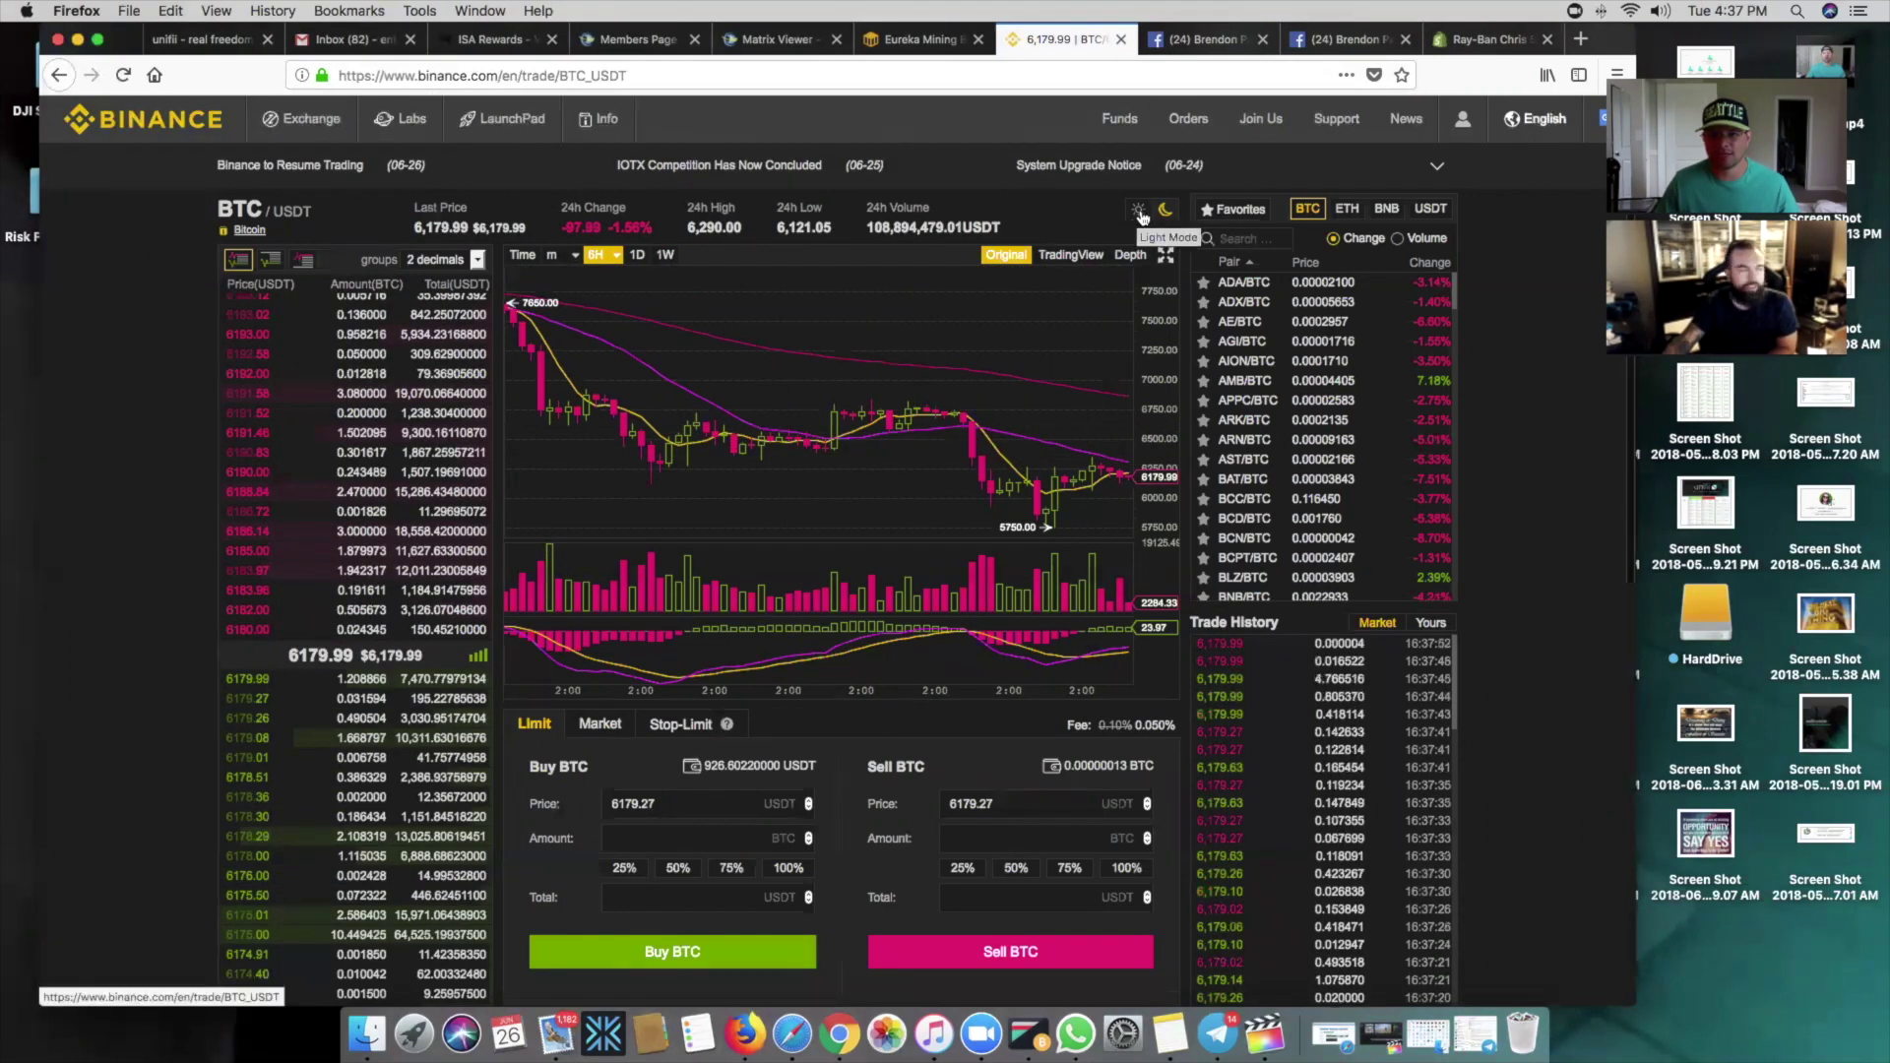
left_click(1139, 213)
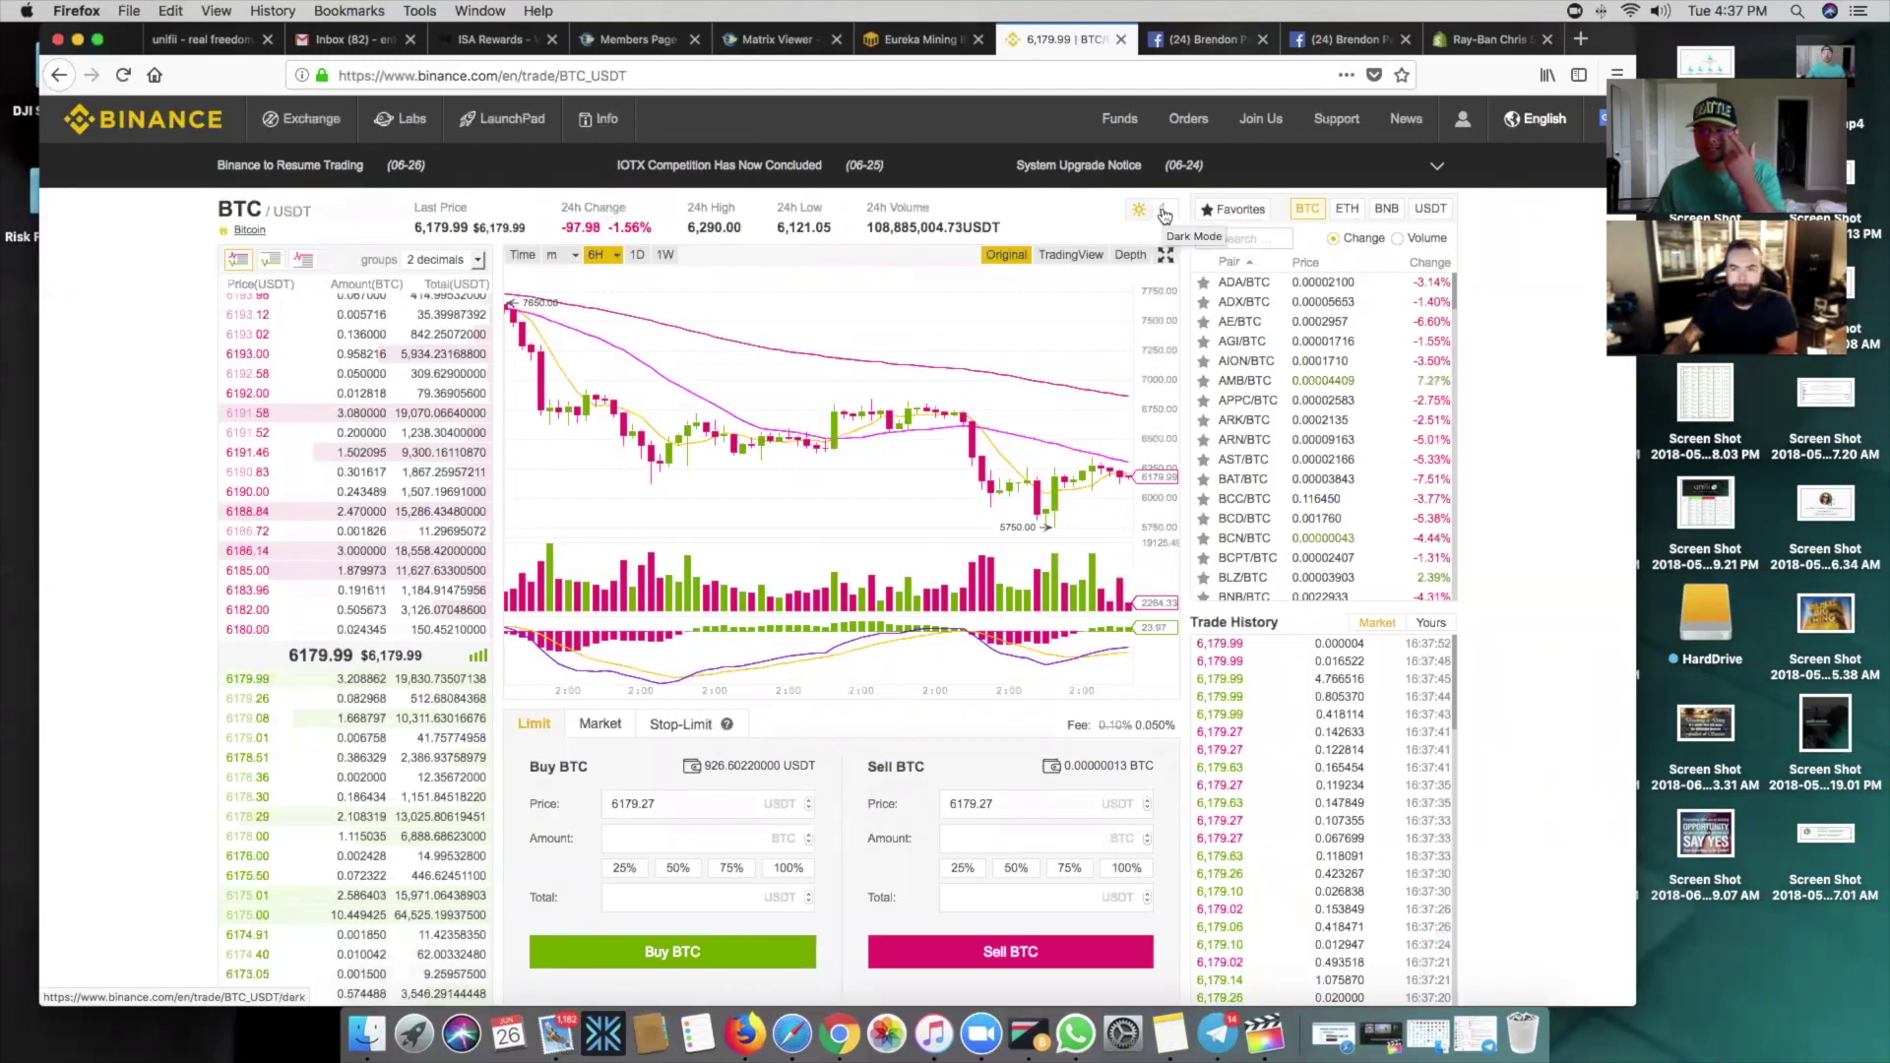
left_click(1164, 213)
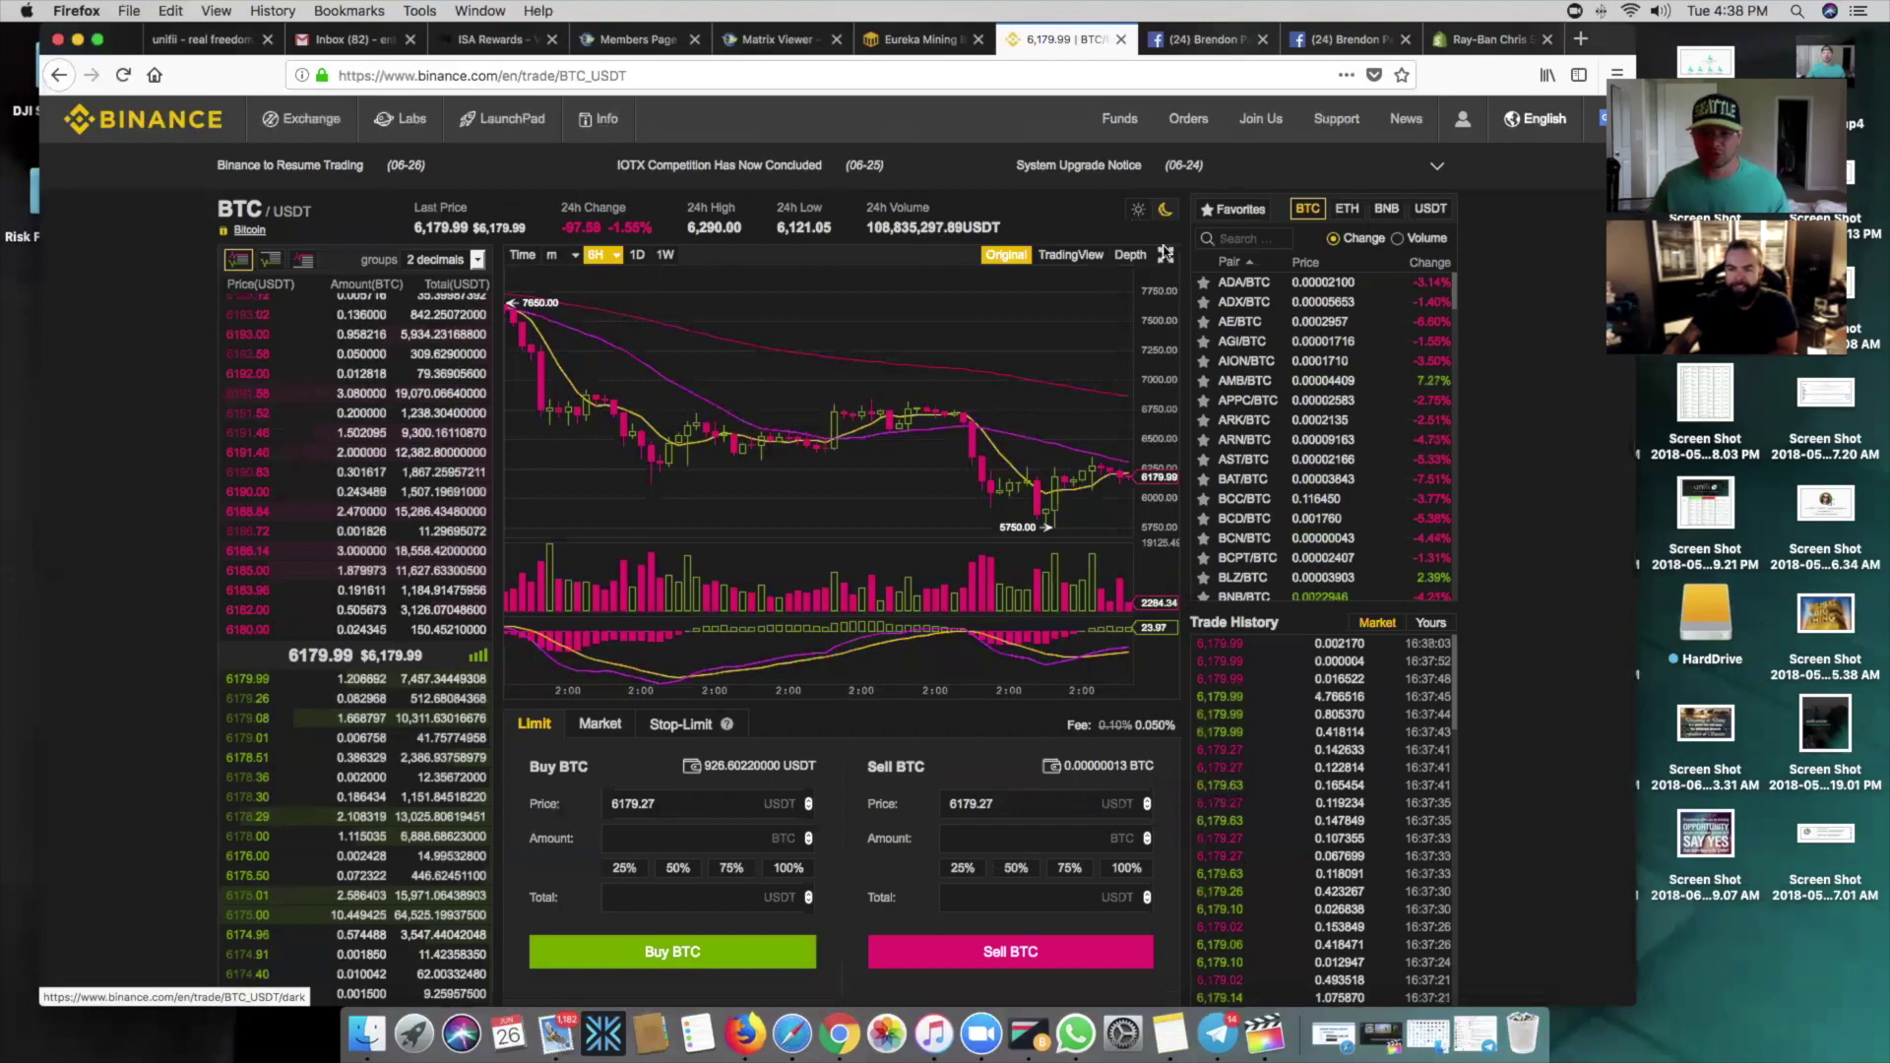
scroll(1542, 759, "down", 2)
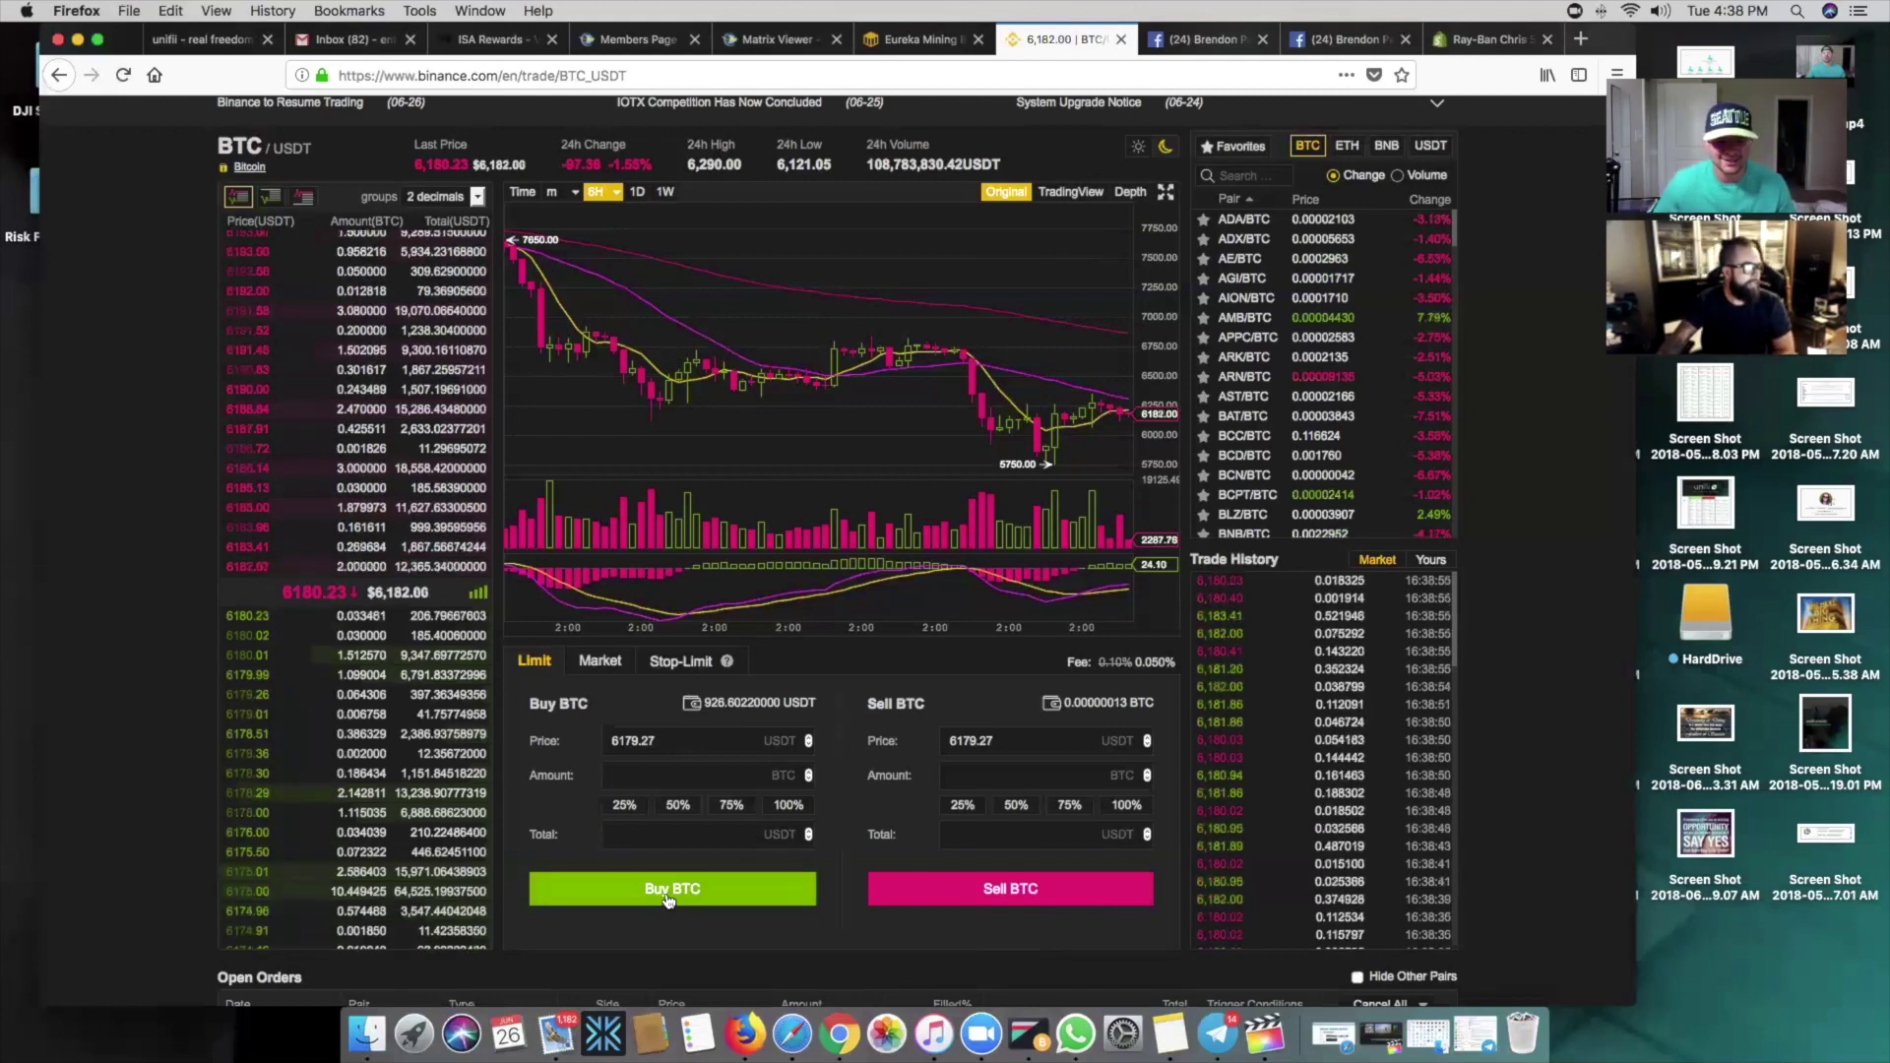
left_click(229, 46)
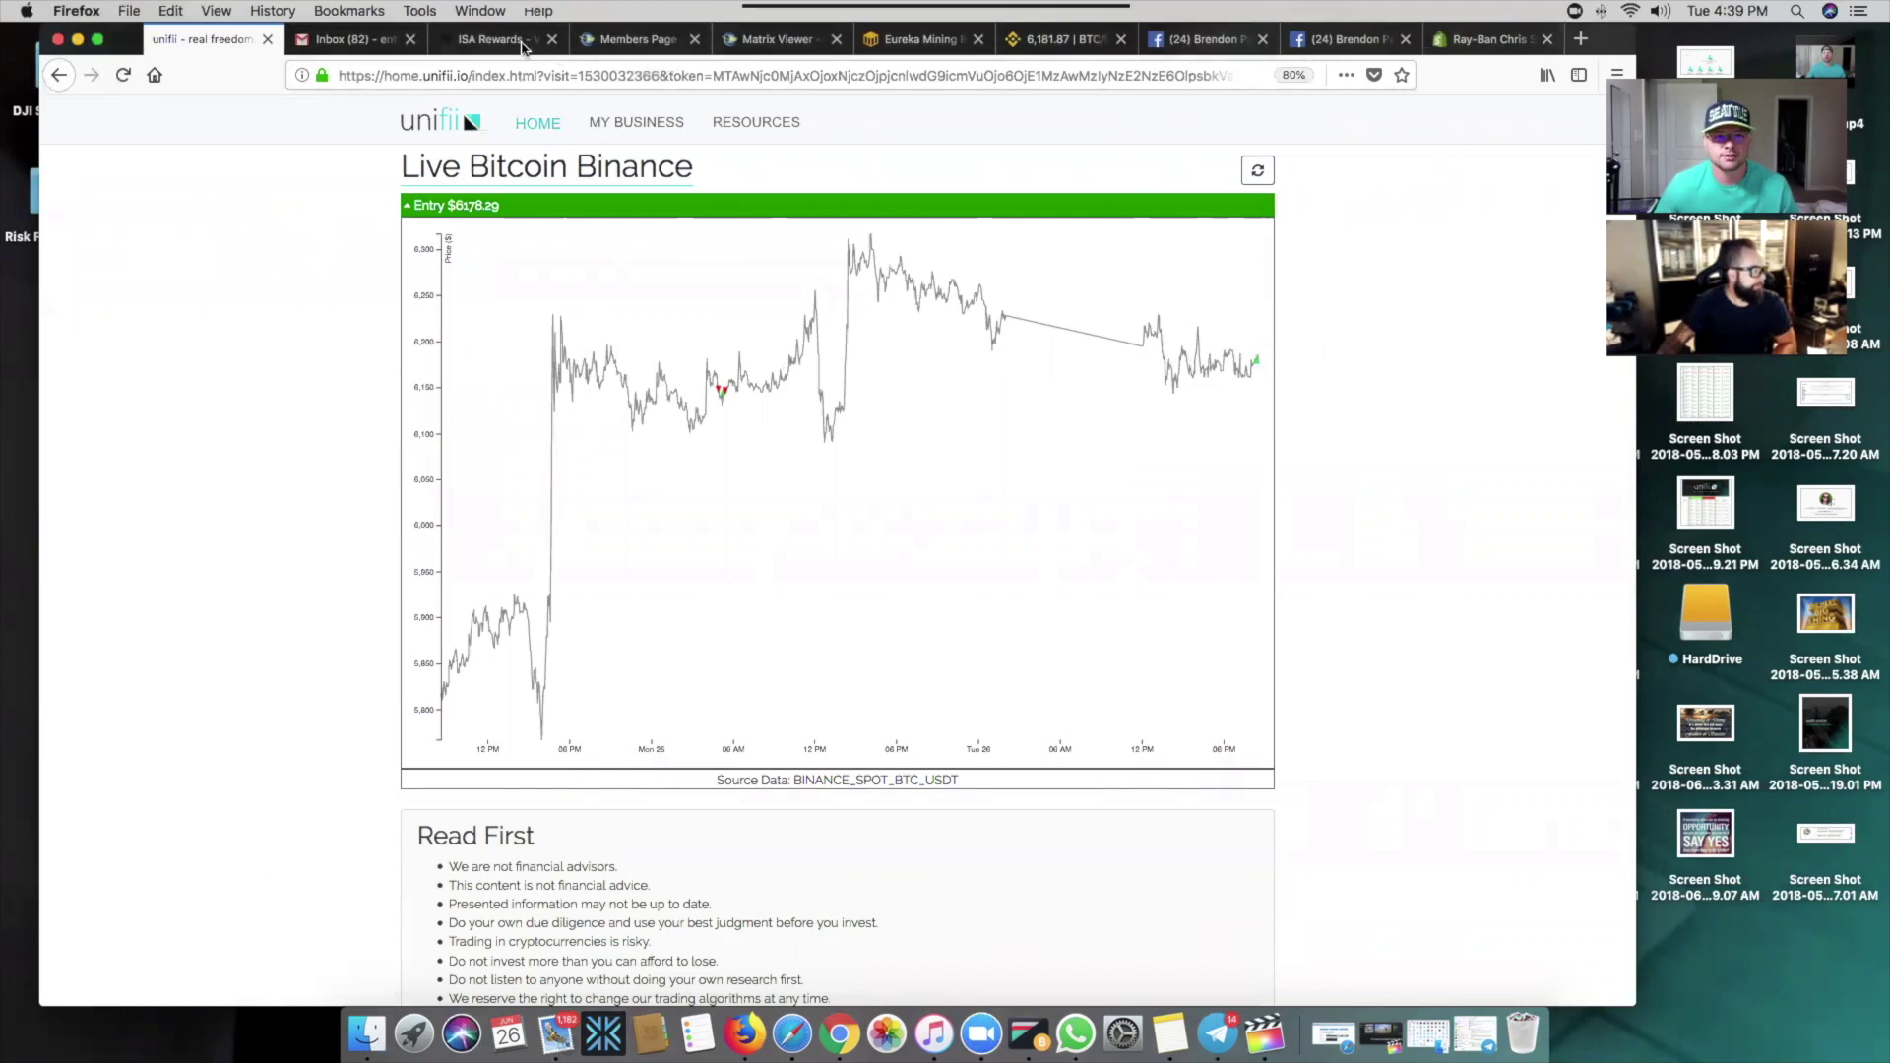
left_click(1069, 42)
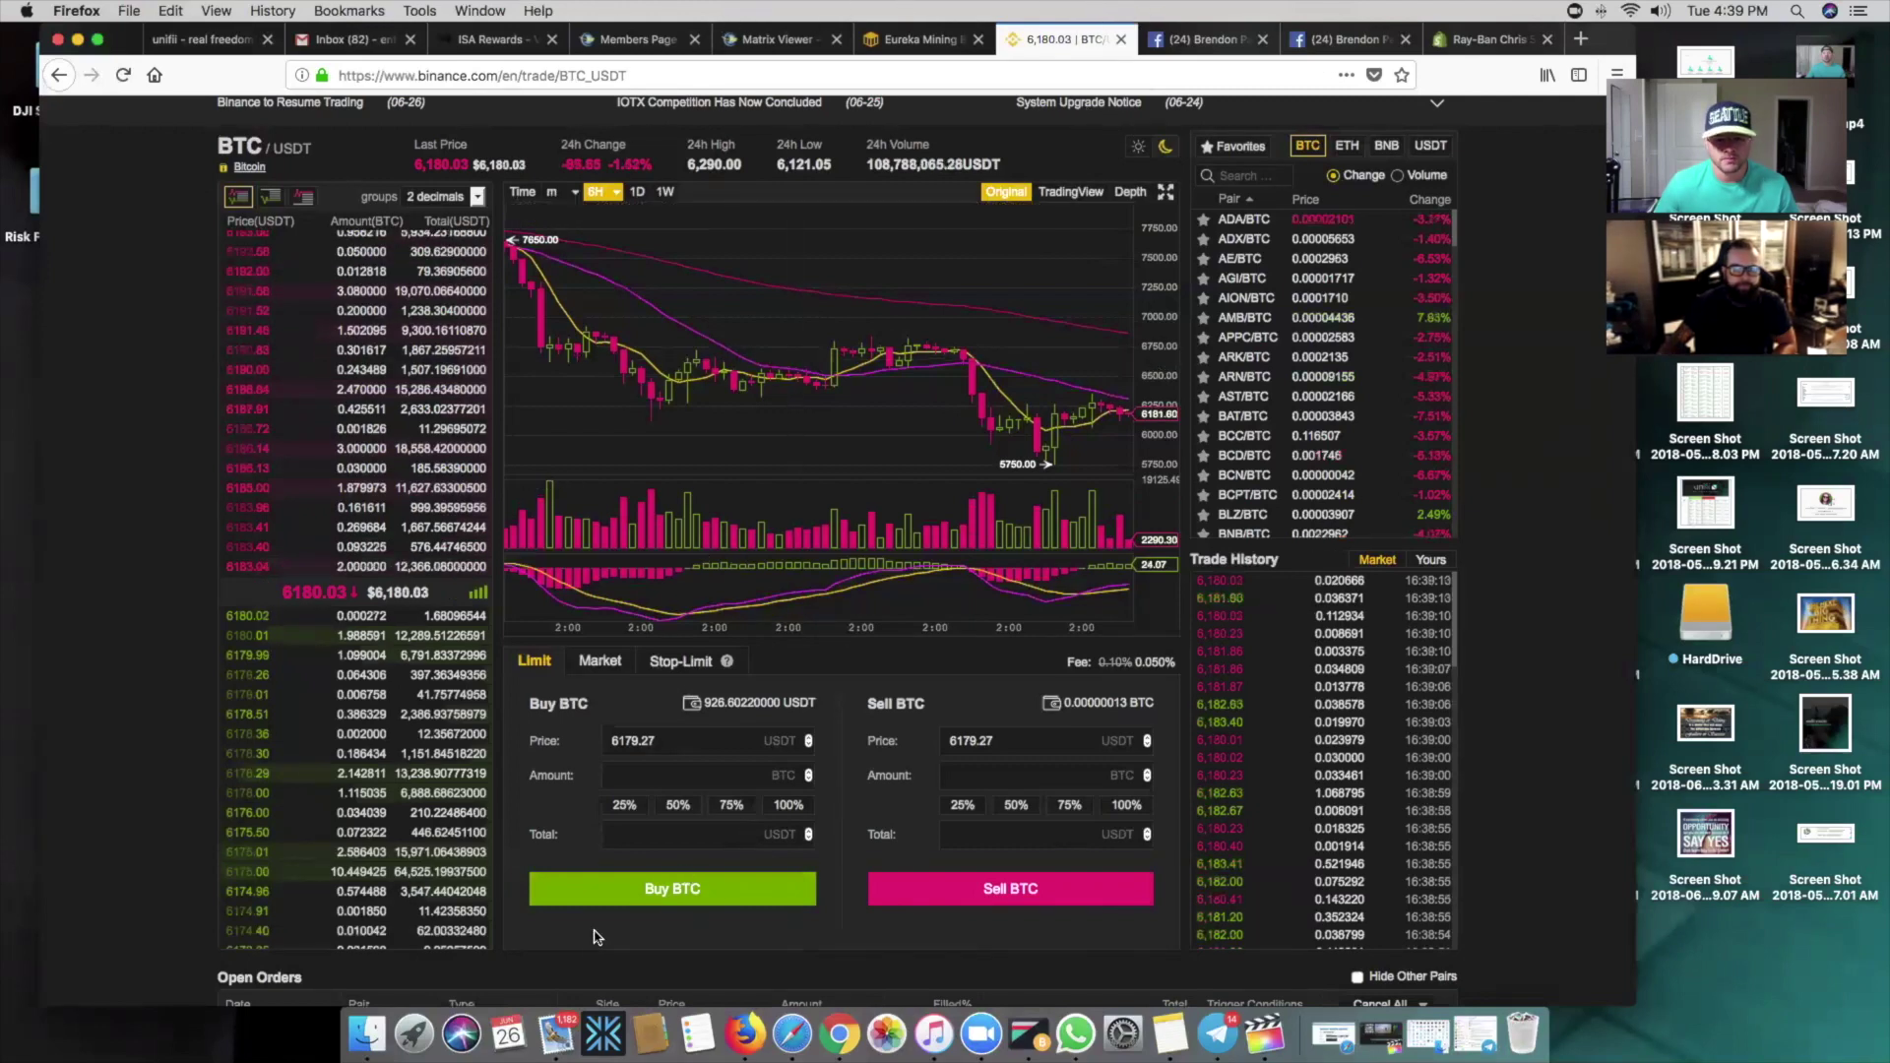
left_click(788, 809)
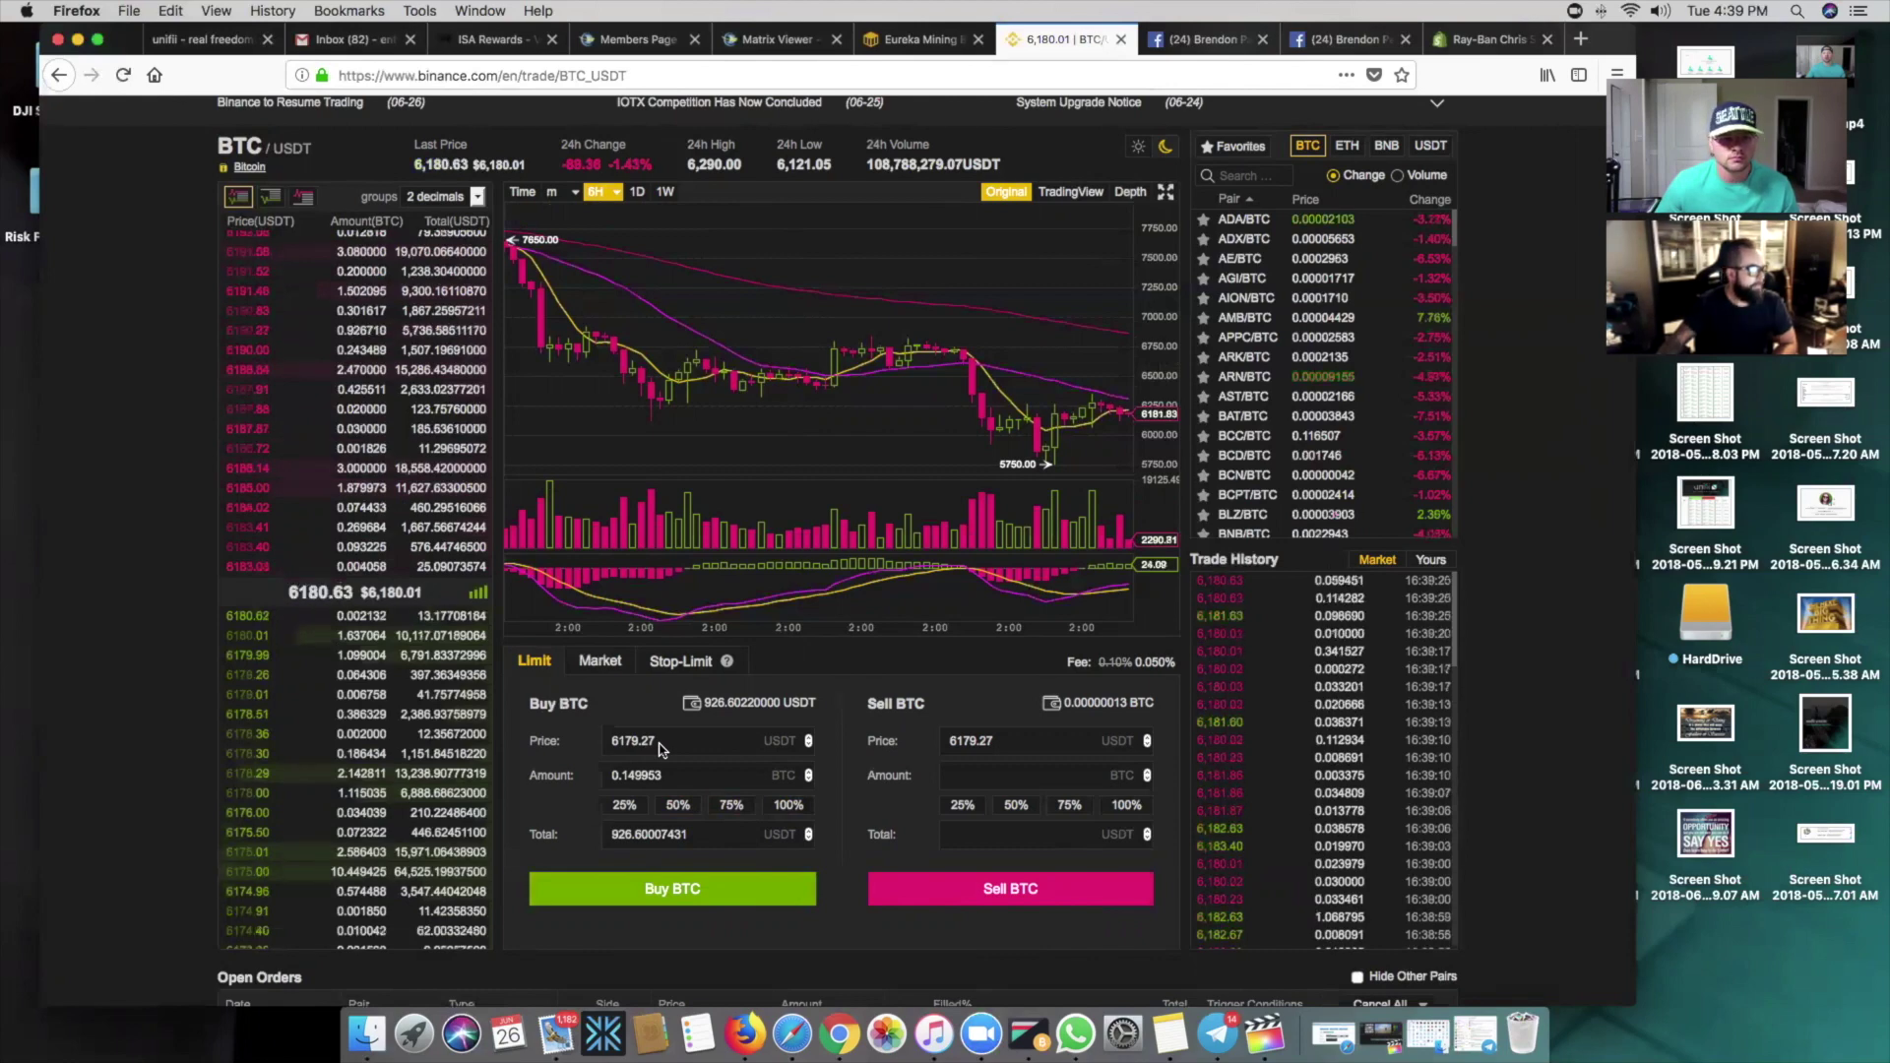
Place a 100% limit buy of 0.149953 BTC at 6179.27 USDT
left_click(630, 807)
left_click(674, 807)
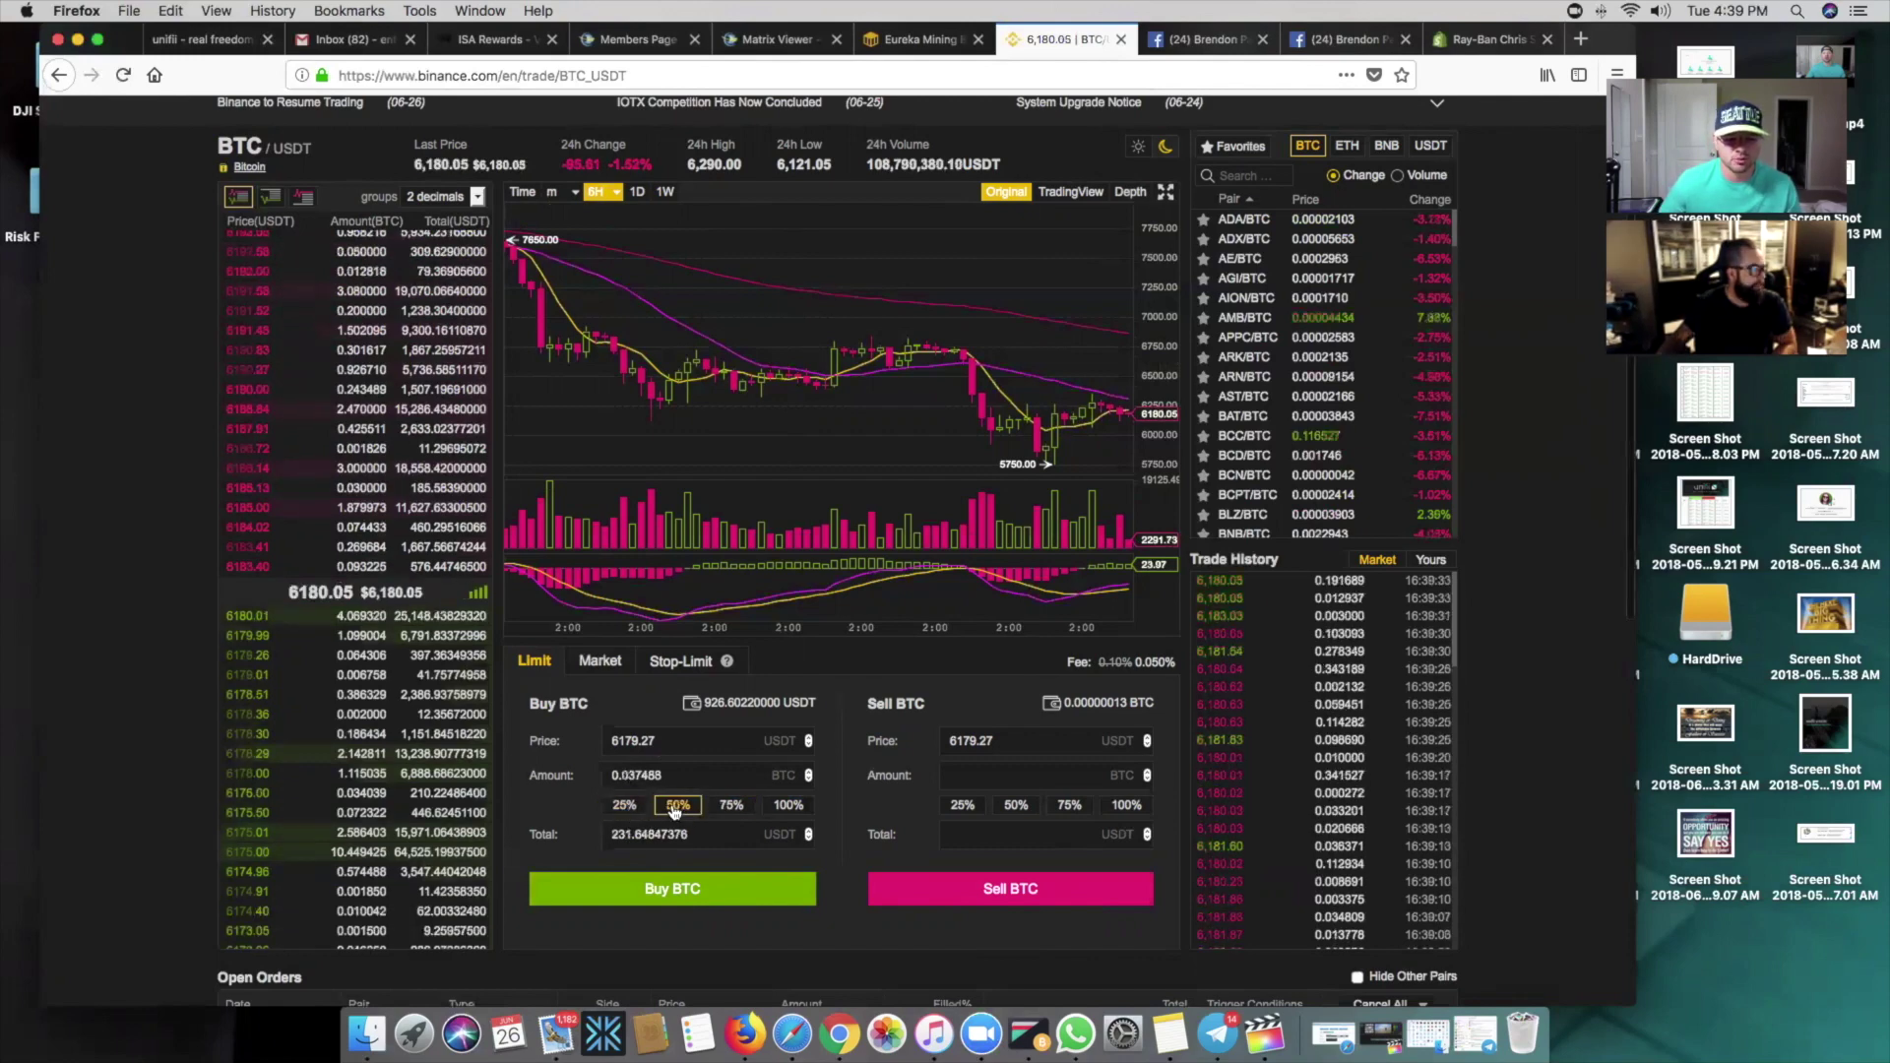
left_click(730, 807)
left_click(774, 806)
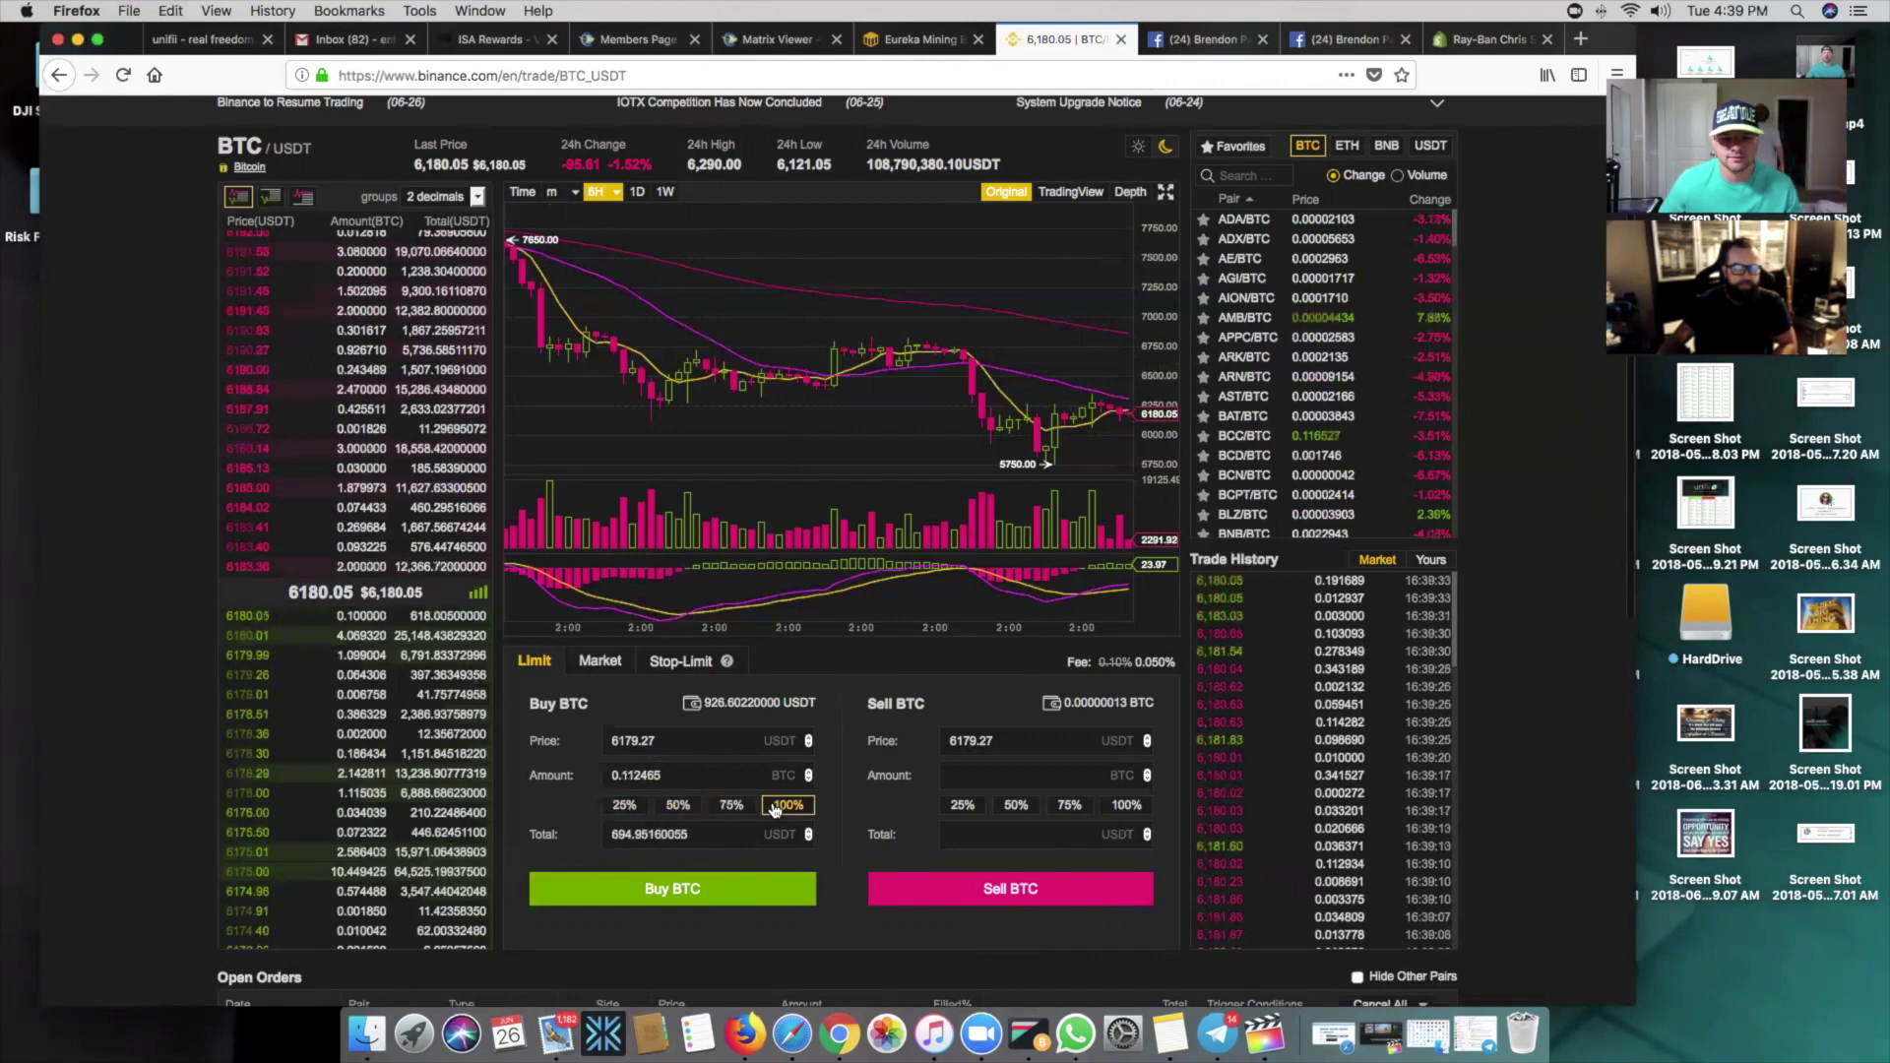
left_click(778, 807)
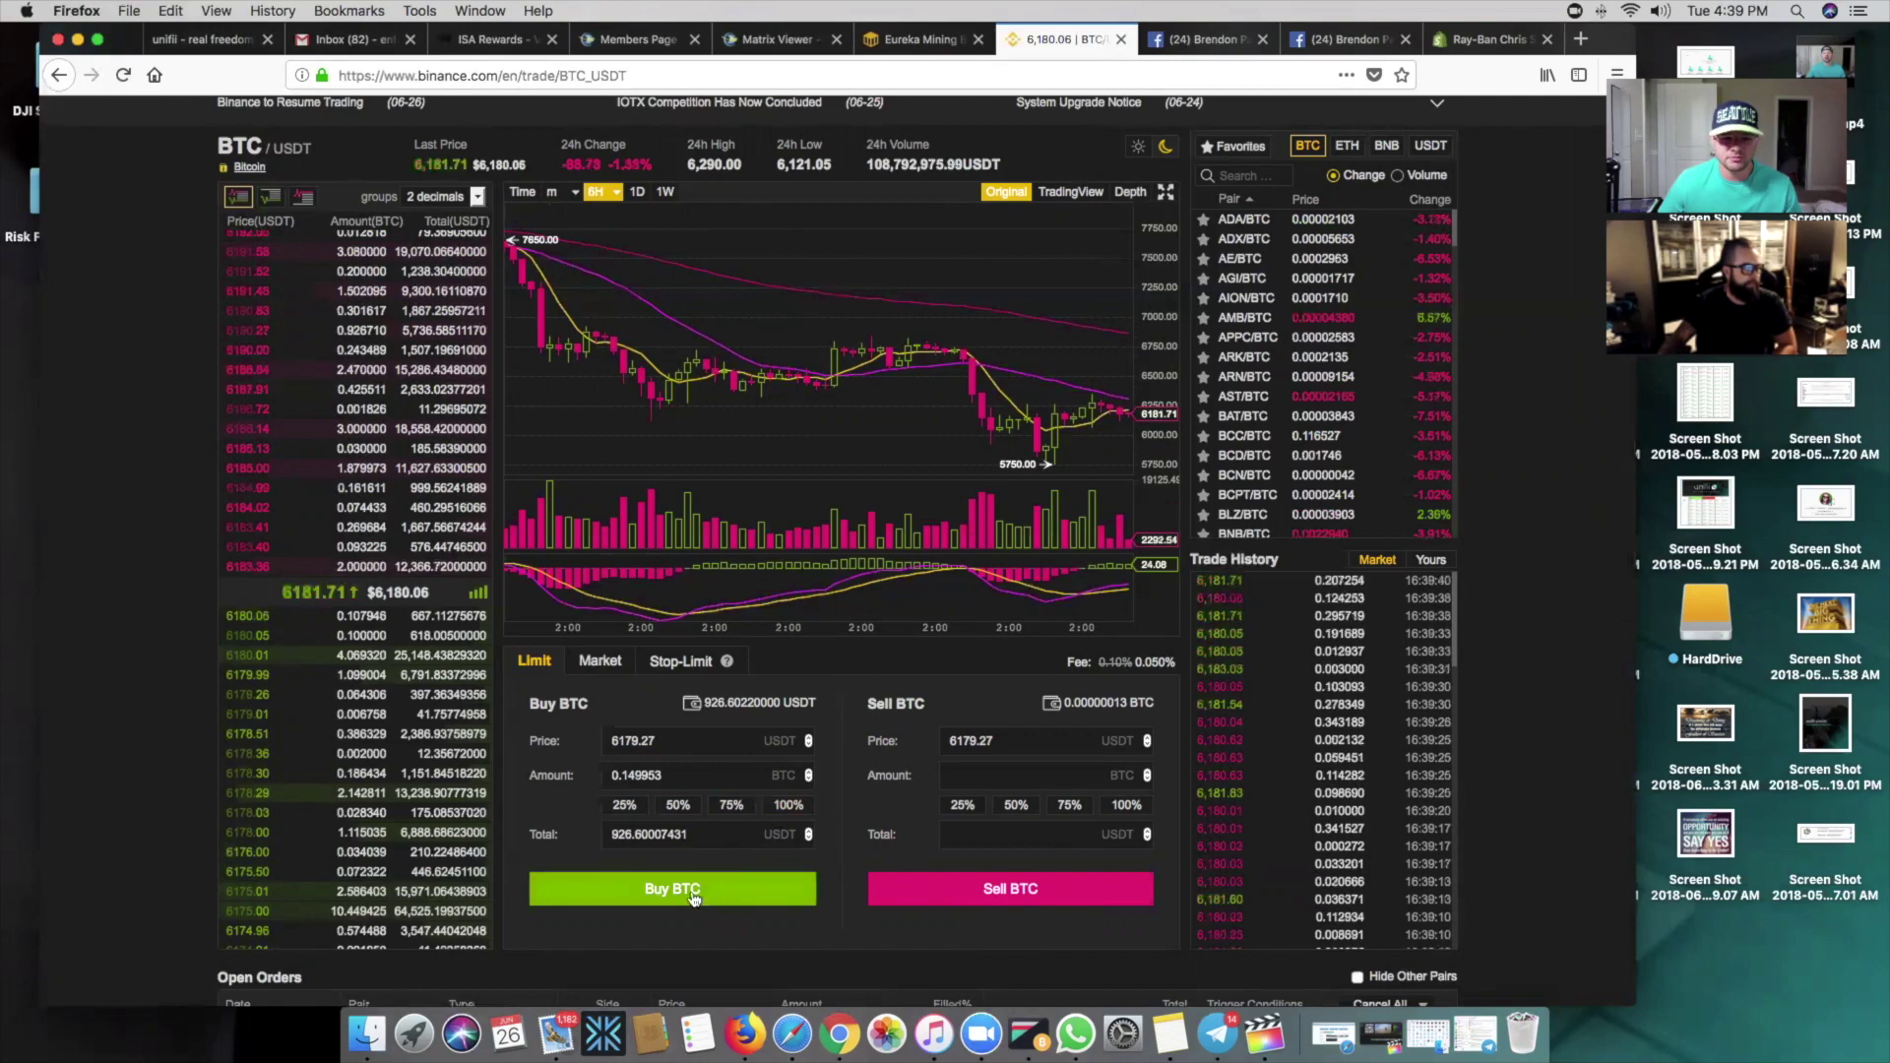
left_click(673, 889)
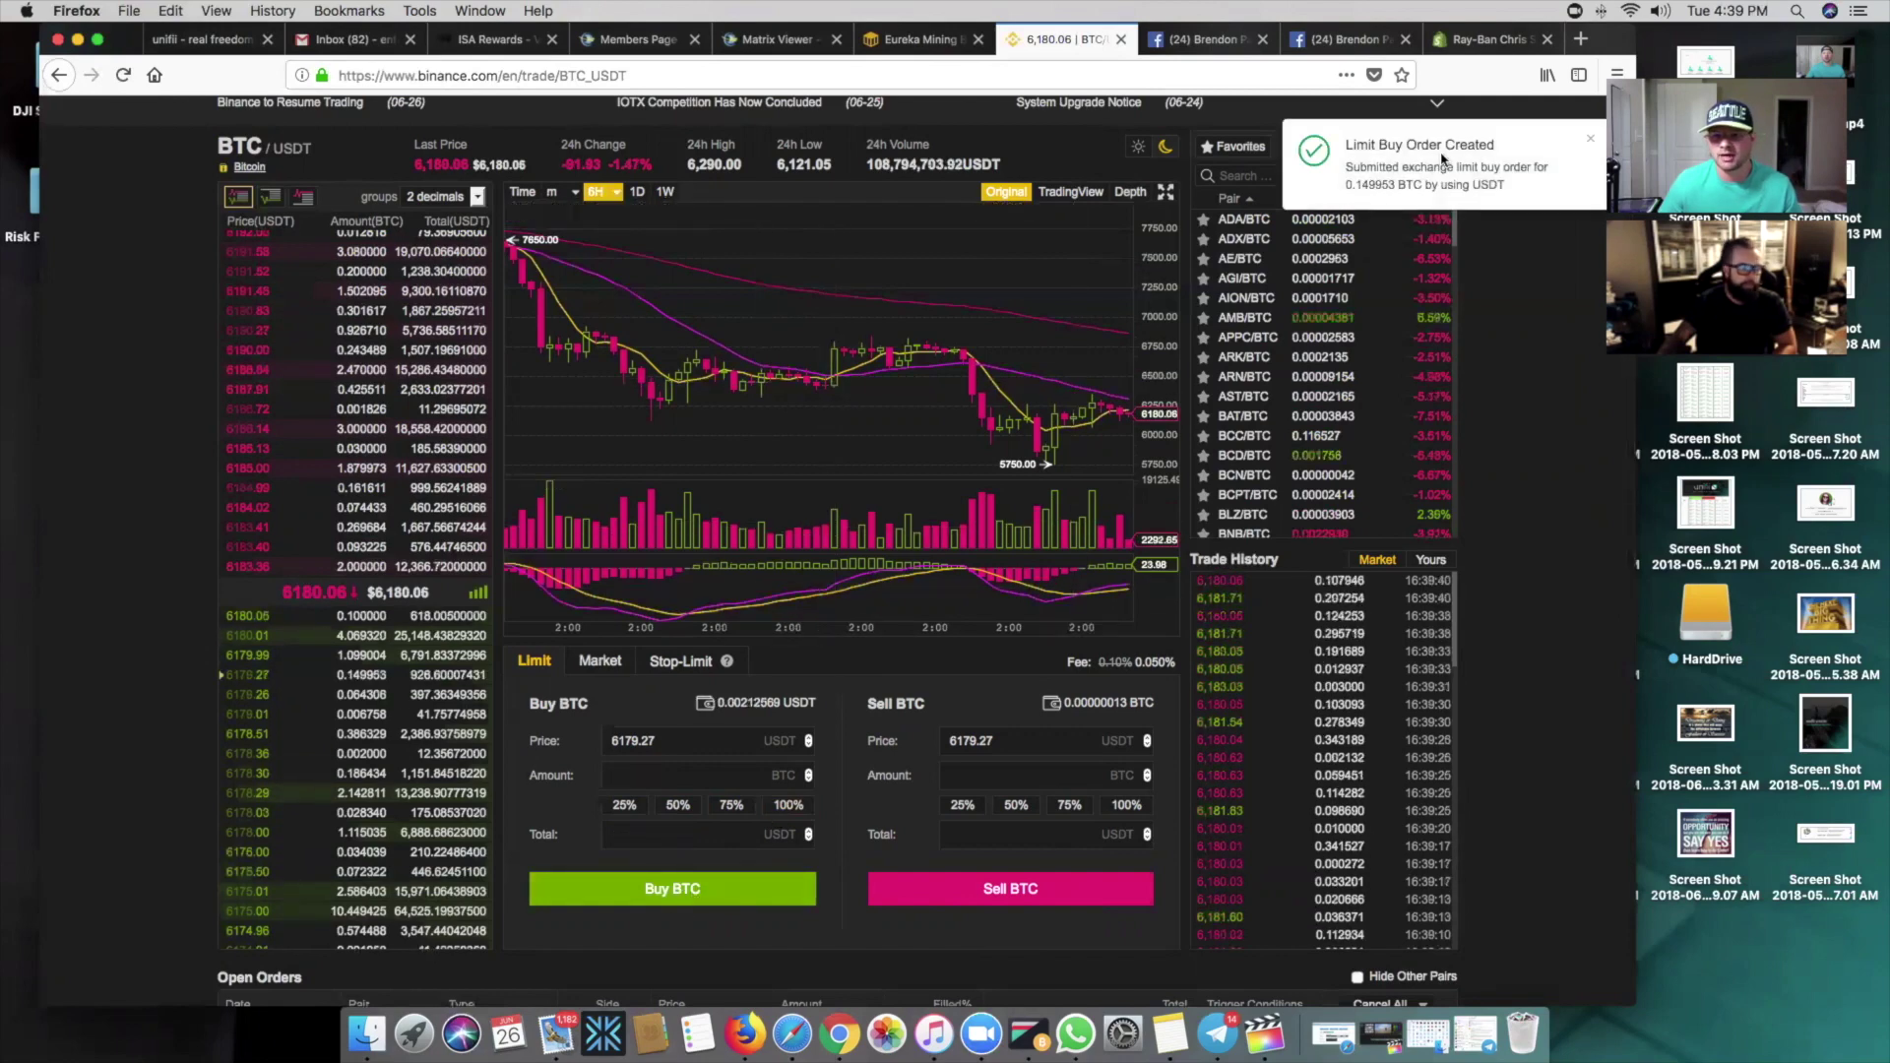
scroll(847, 761, "down", 5)
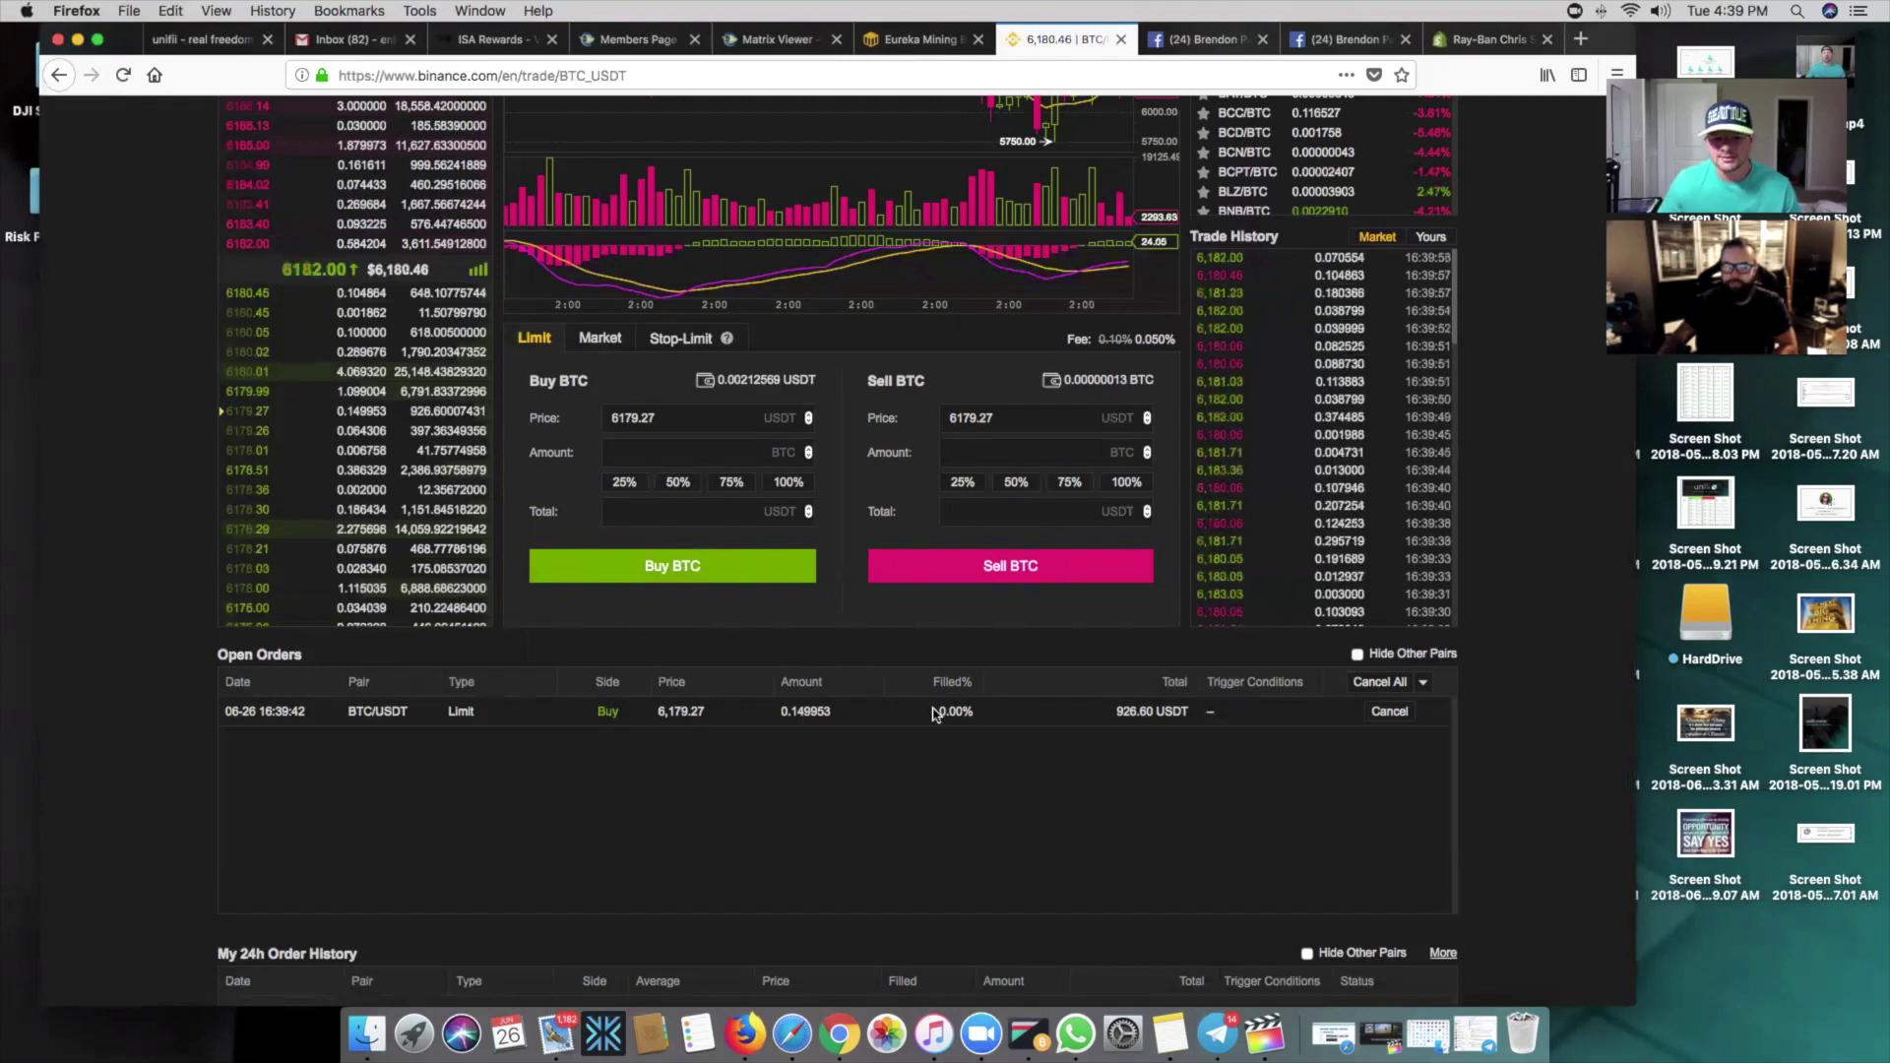
scroll(310, 473, "up", 1)
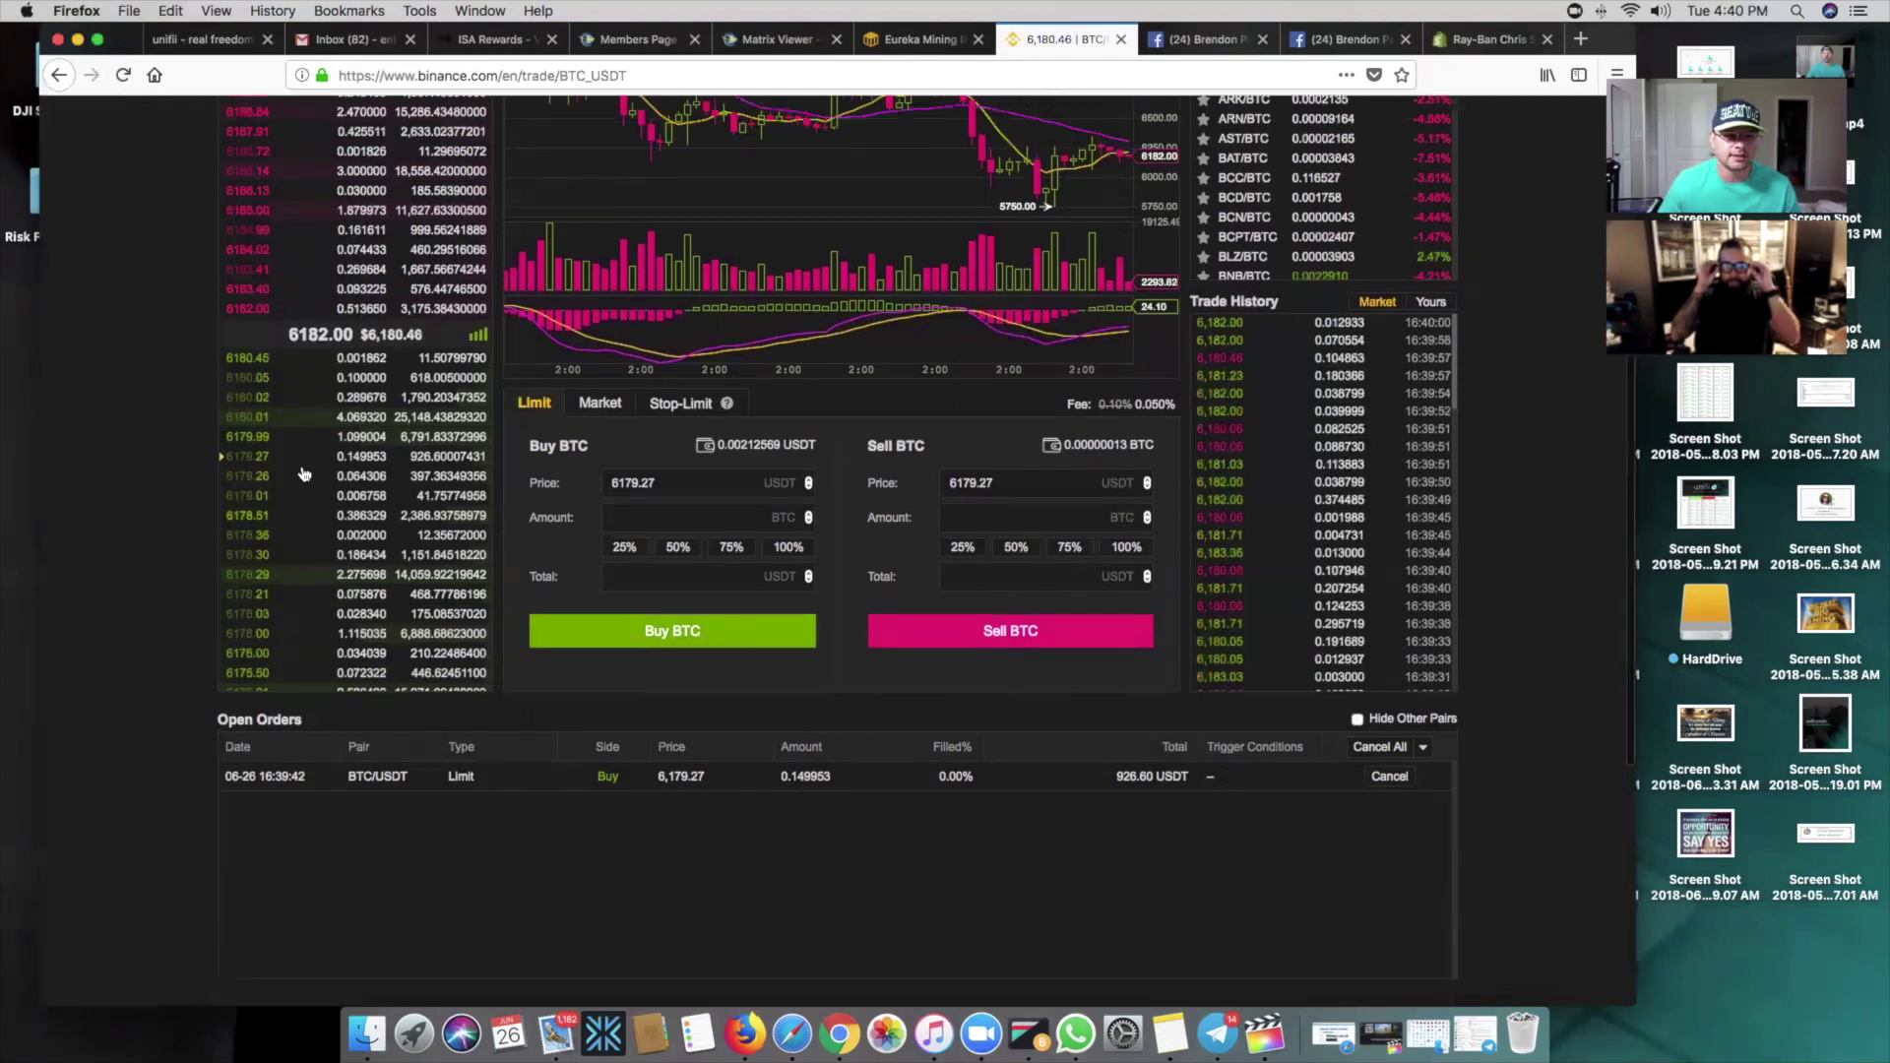
scroll(296, 552, "up", 2)
scroll(286, 630, "up", 1)
scroll(275, 710, "up", 2)
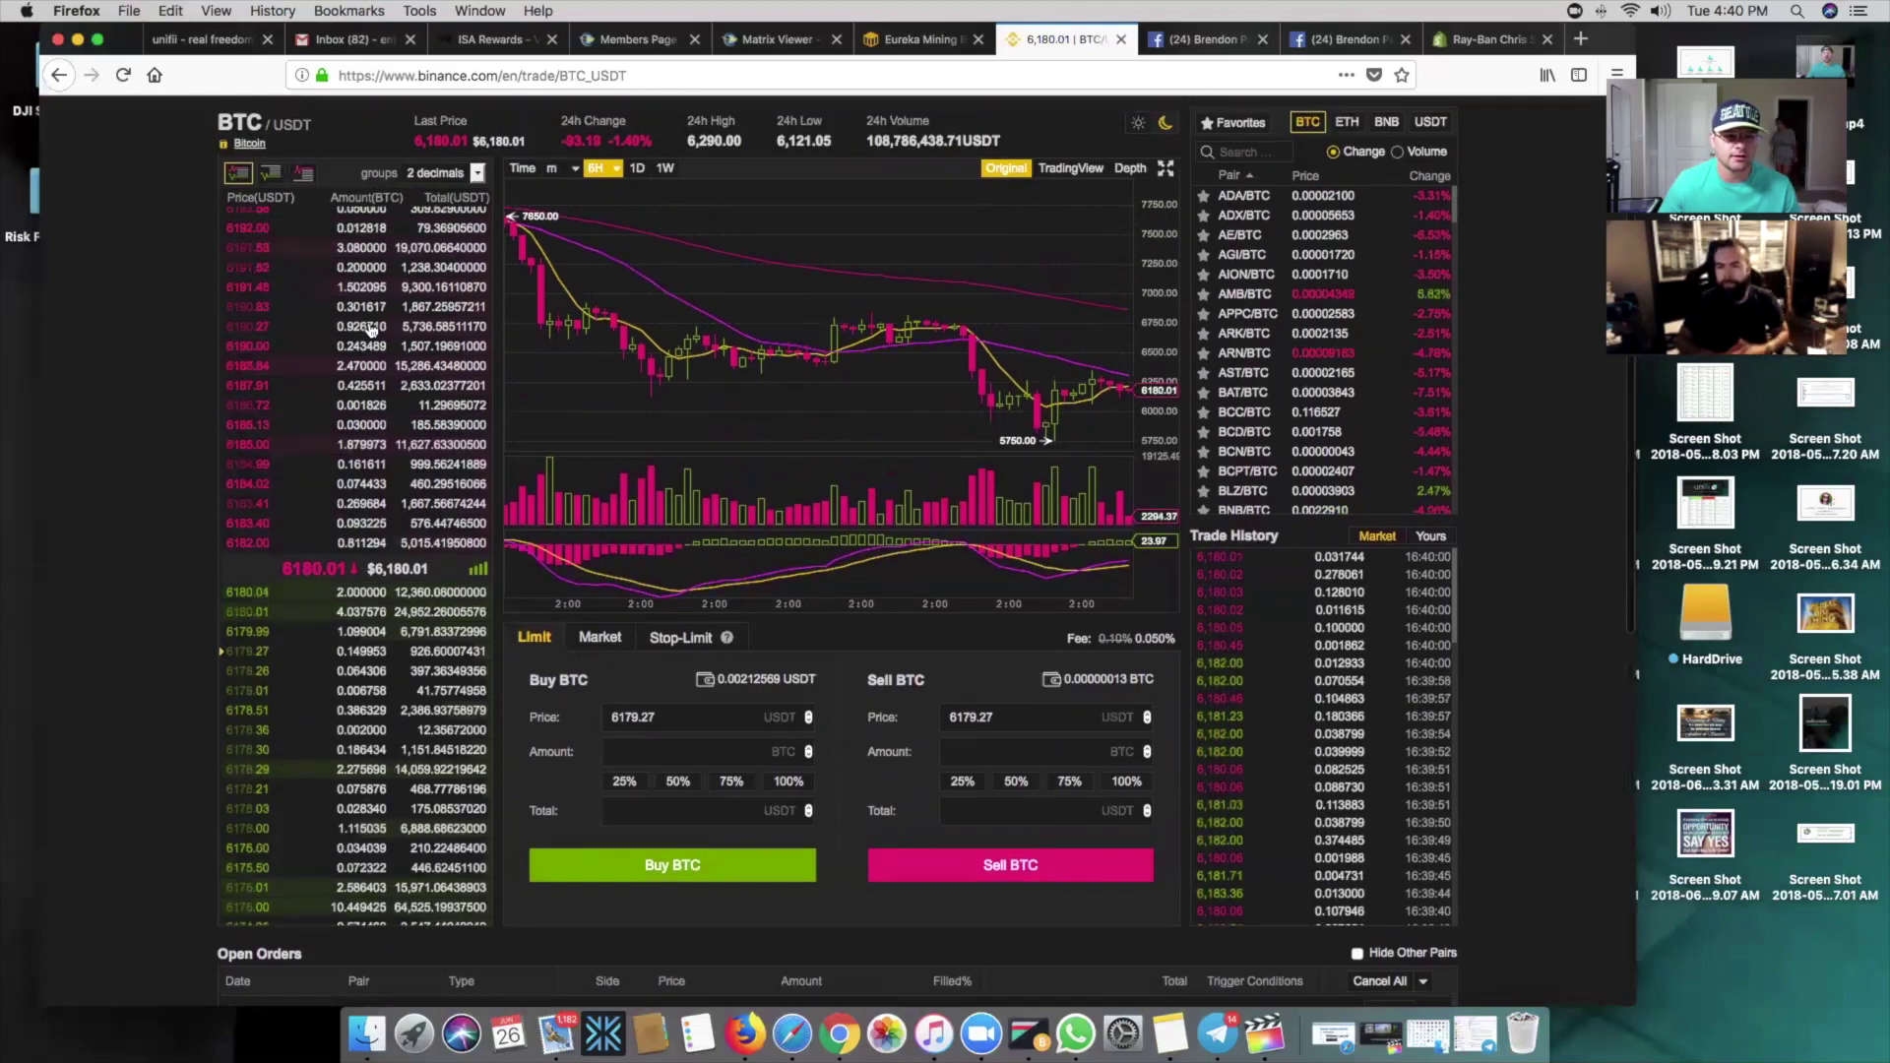
scroll(83, 801, "down", 4)
scroll(84, 800, "down", 1)
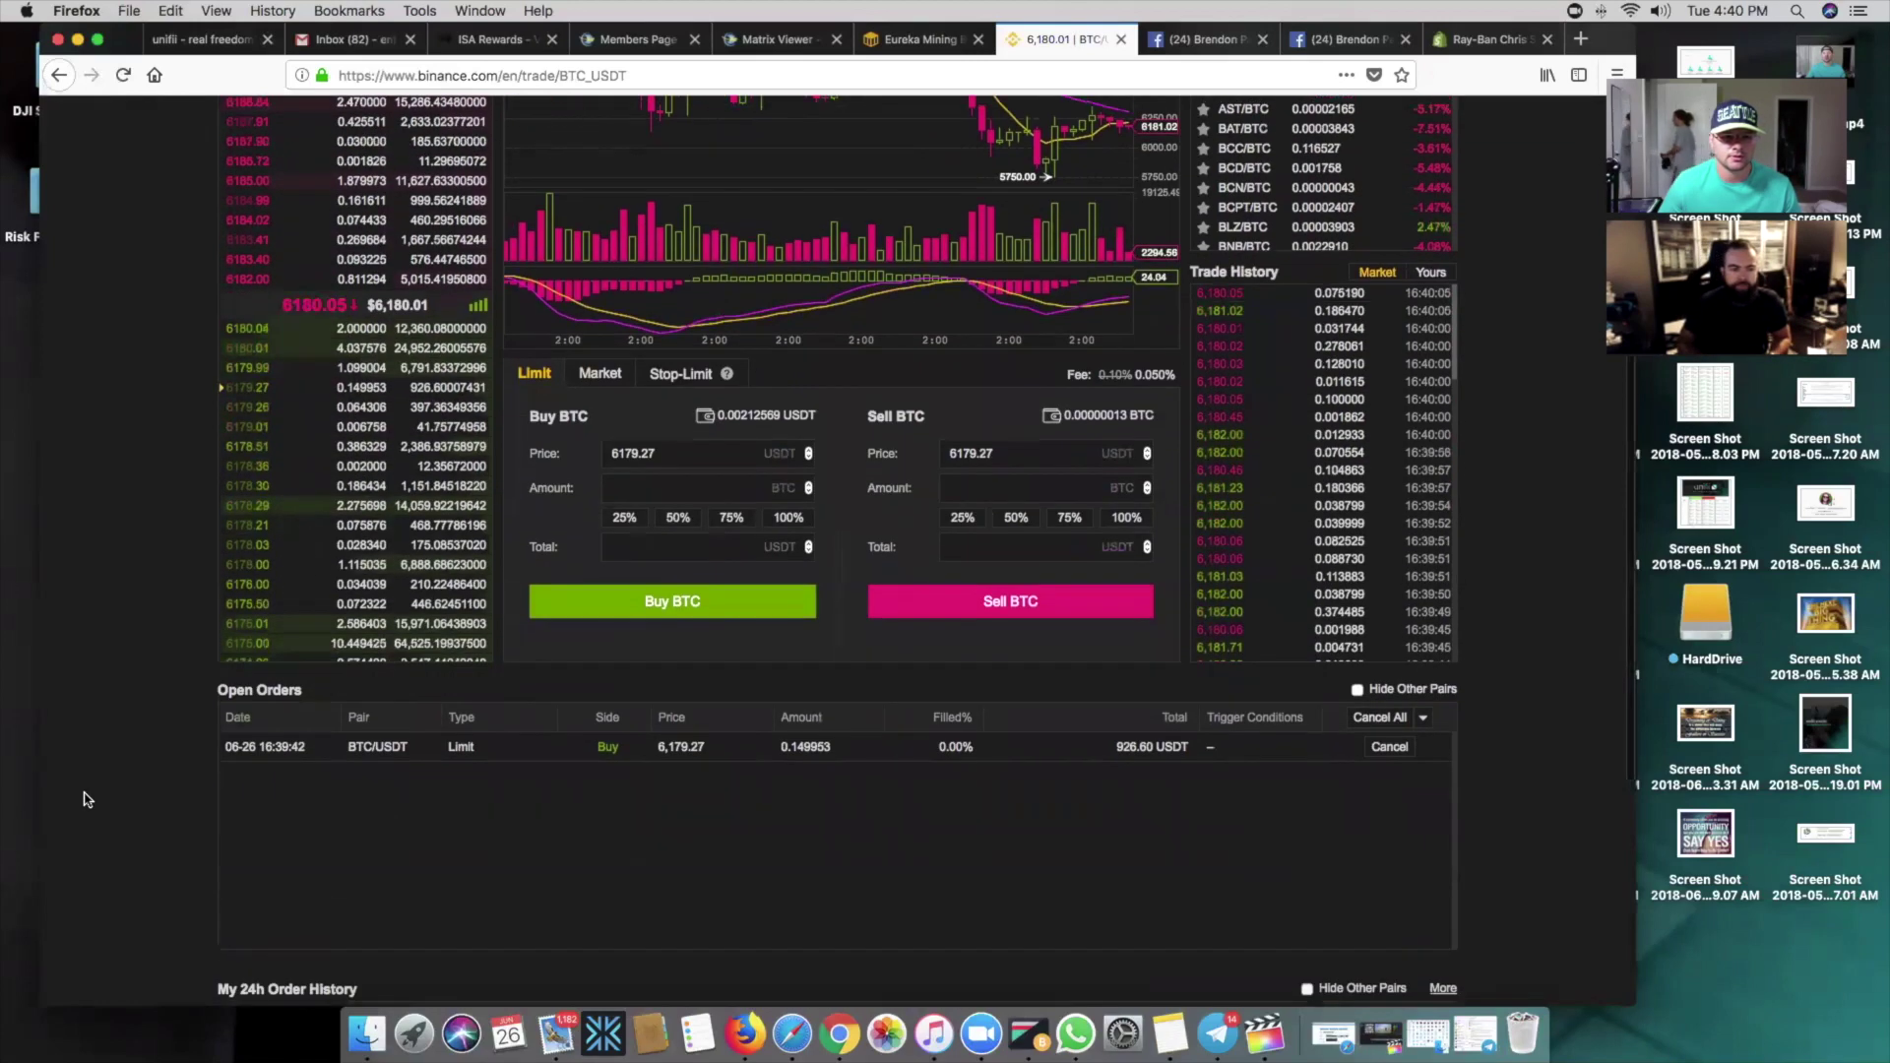
scroll(85, 886, "up", 3)
scroll(86, 788, "up", 1)
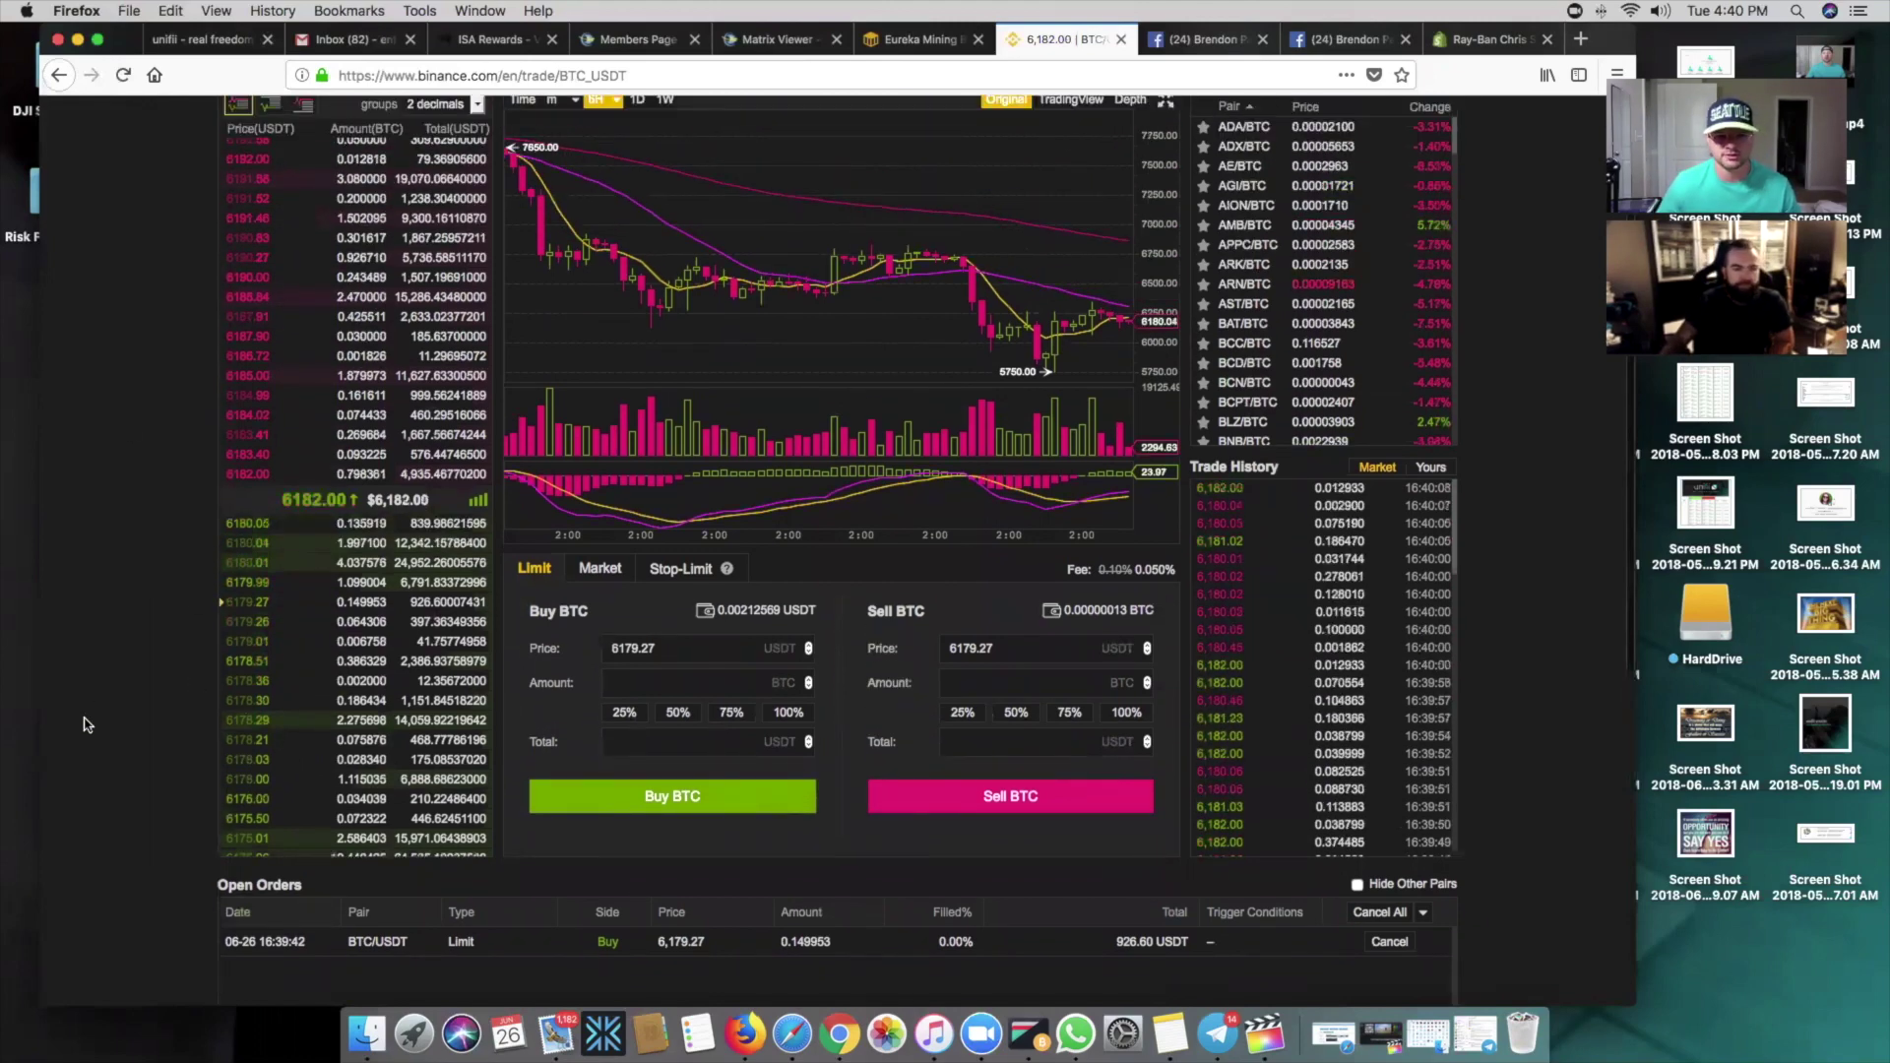
scroll(93, 715, "up", 2)
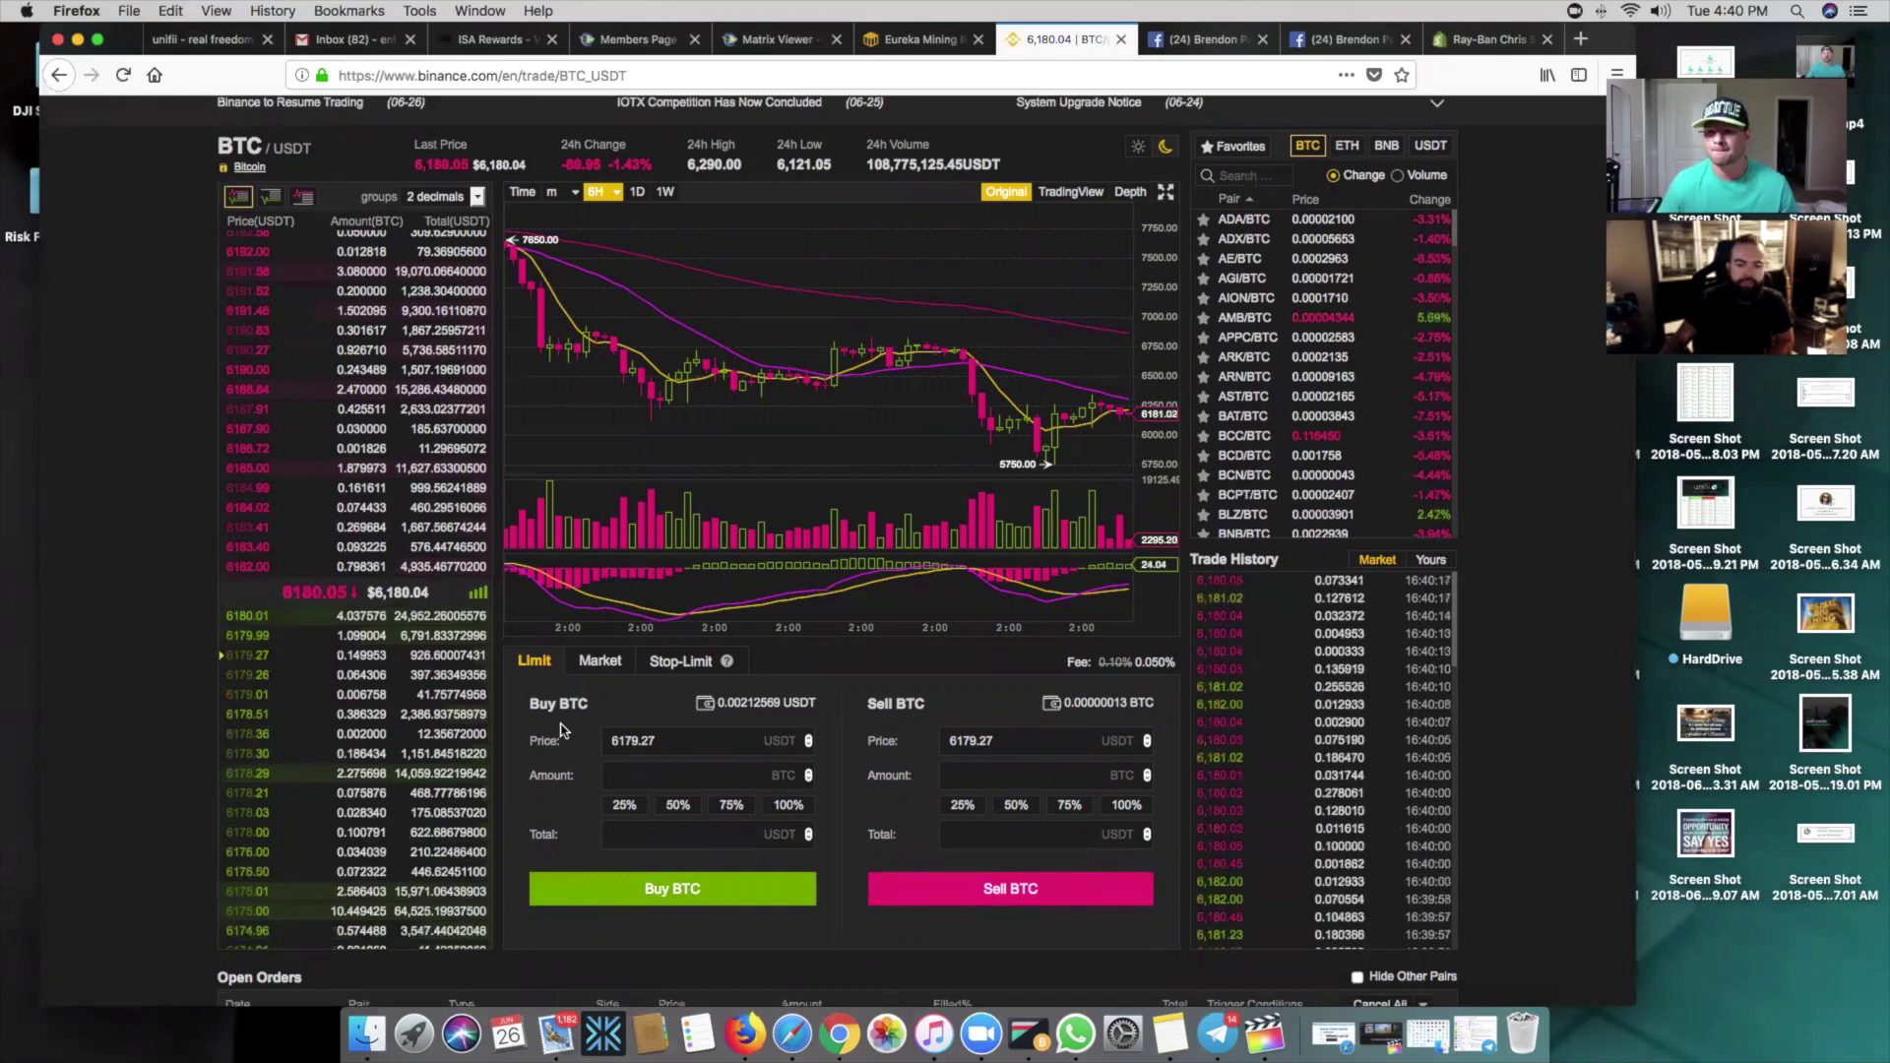
scroll(689, 689, "down", 5)
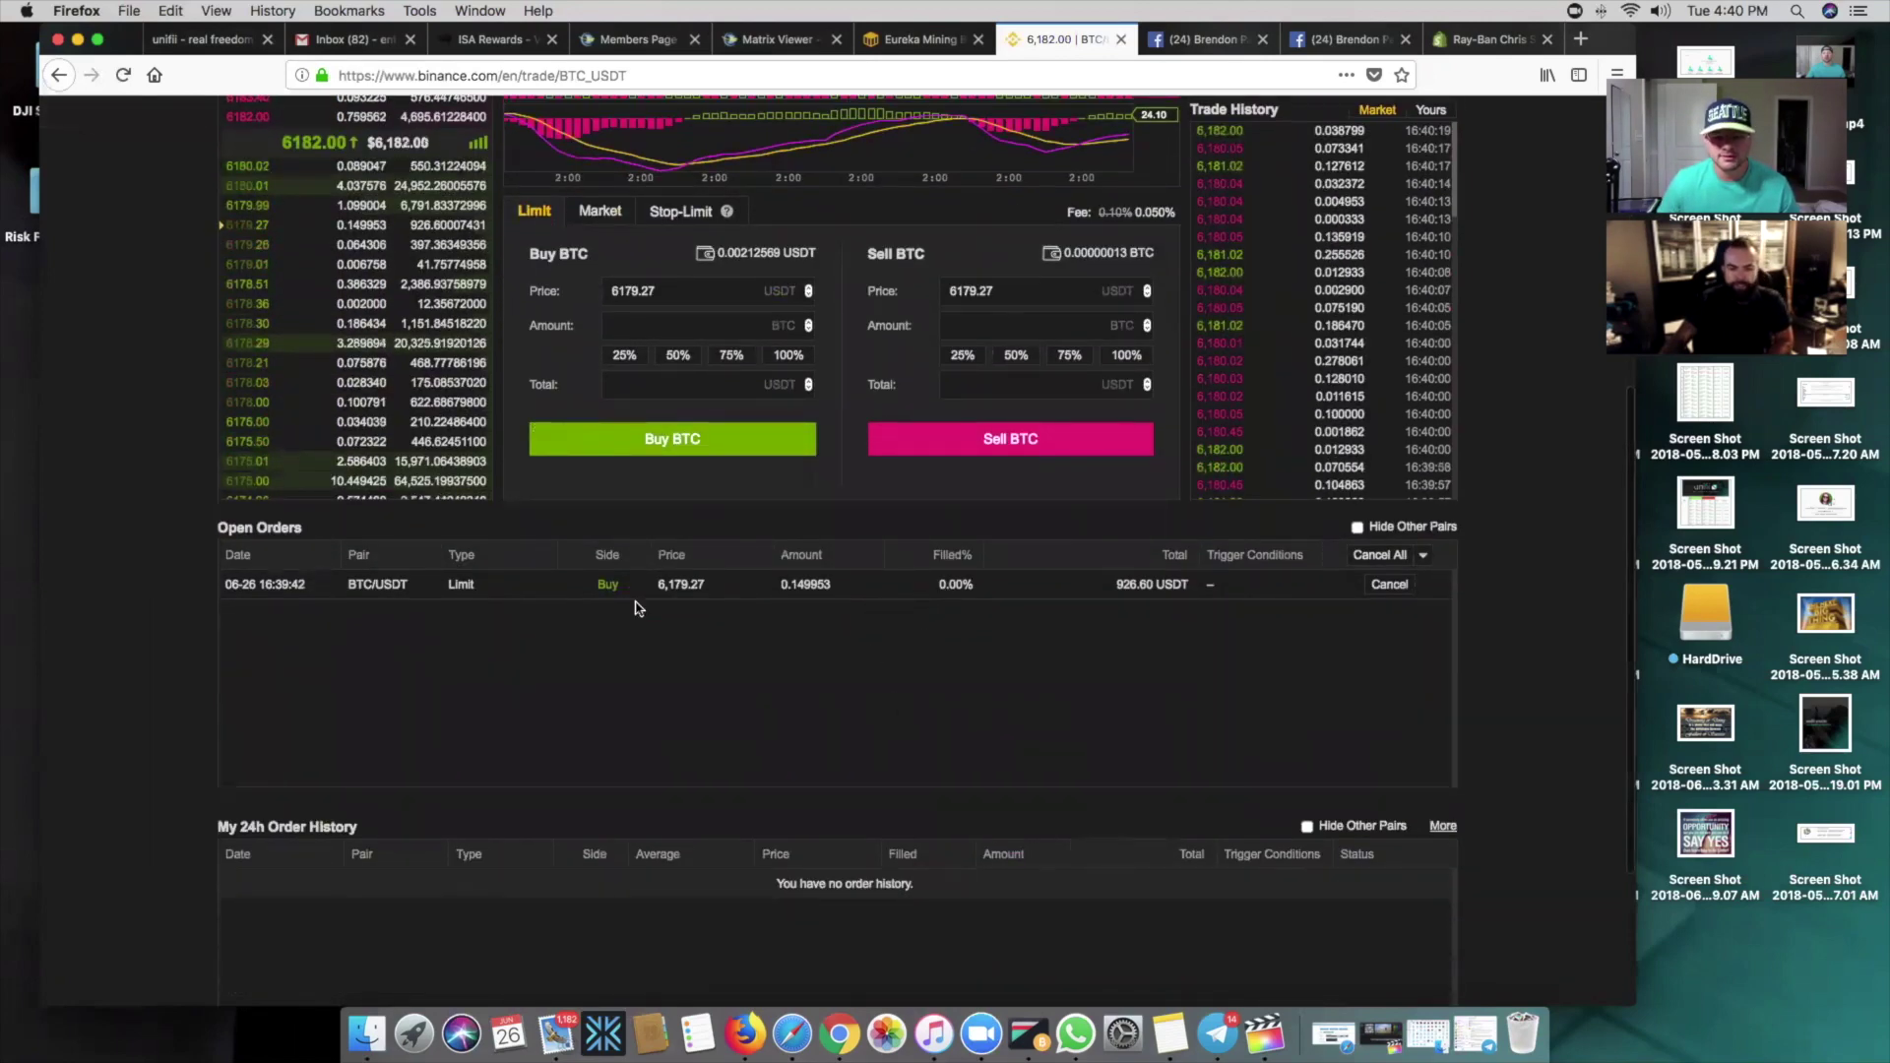
Scroll between the chart and Open Orders until the buy fills, ending at the page top
scroll(157, 502, "up", 1)
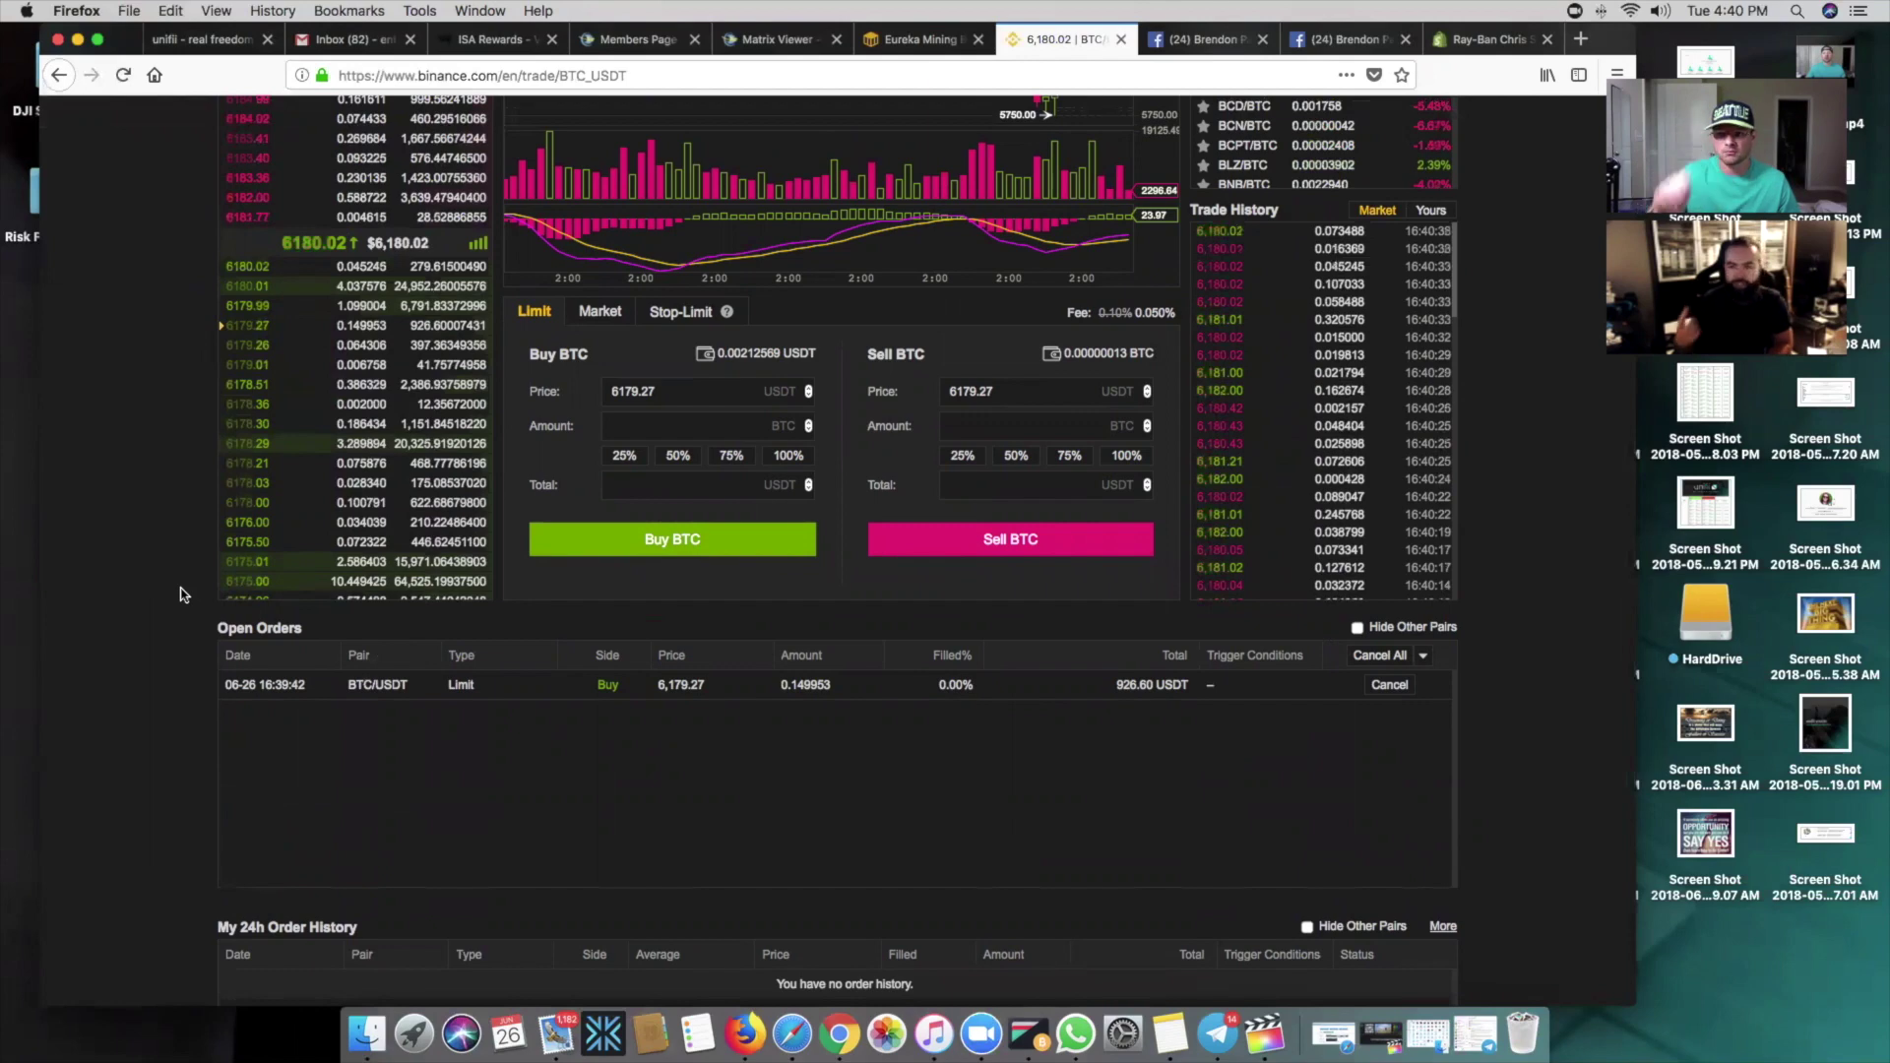
scroll(127, 572, "up", 5)
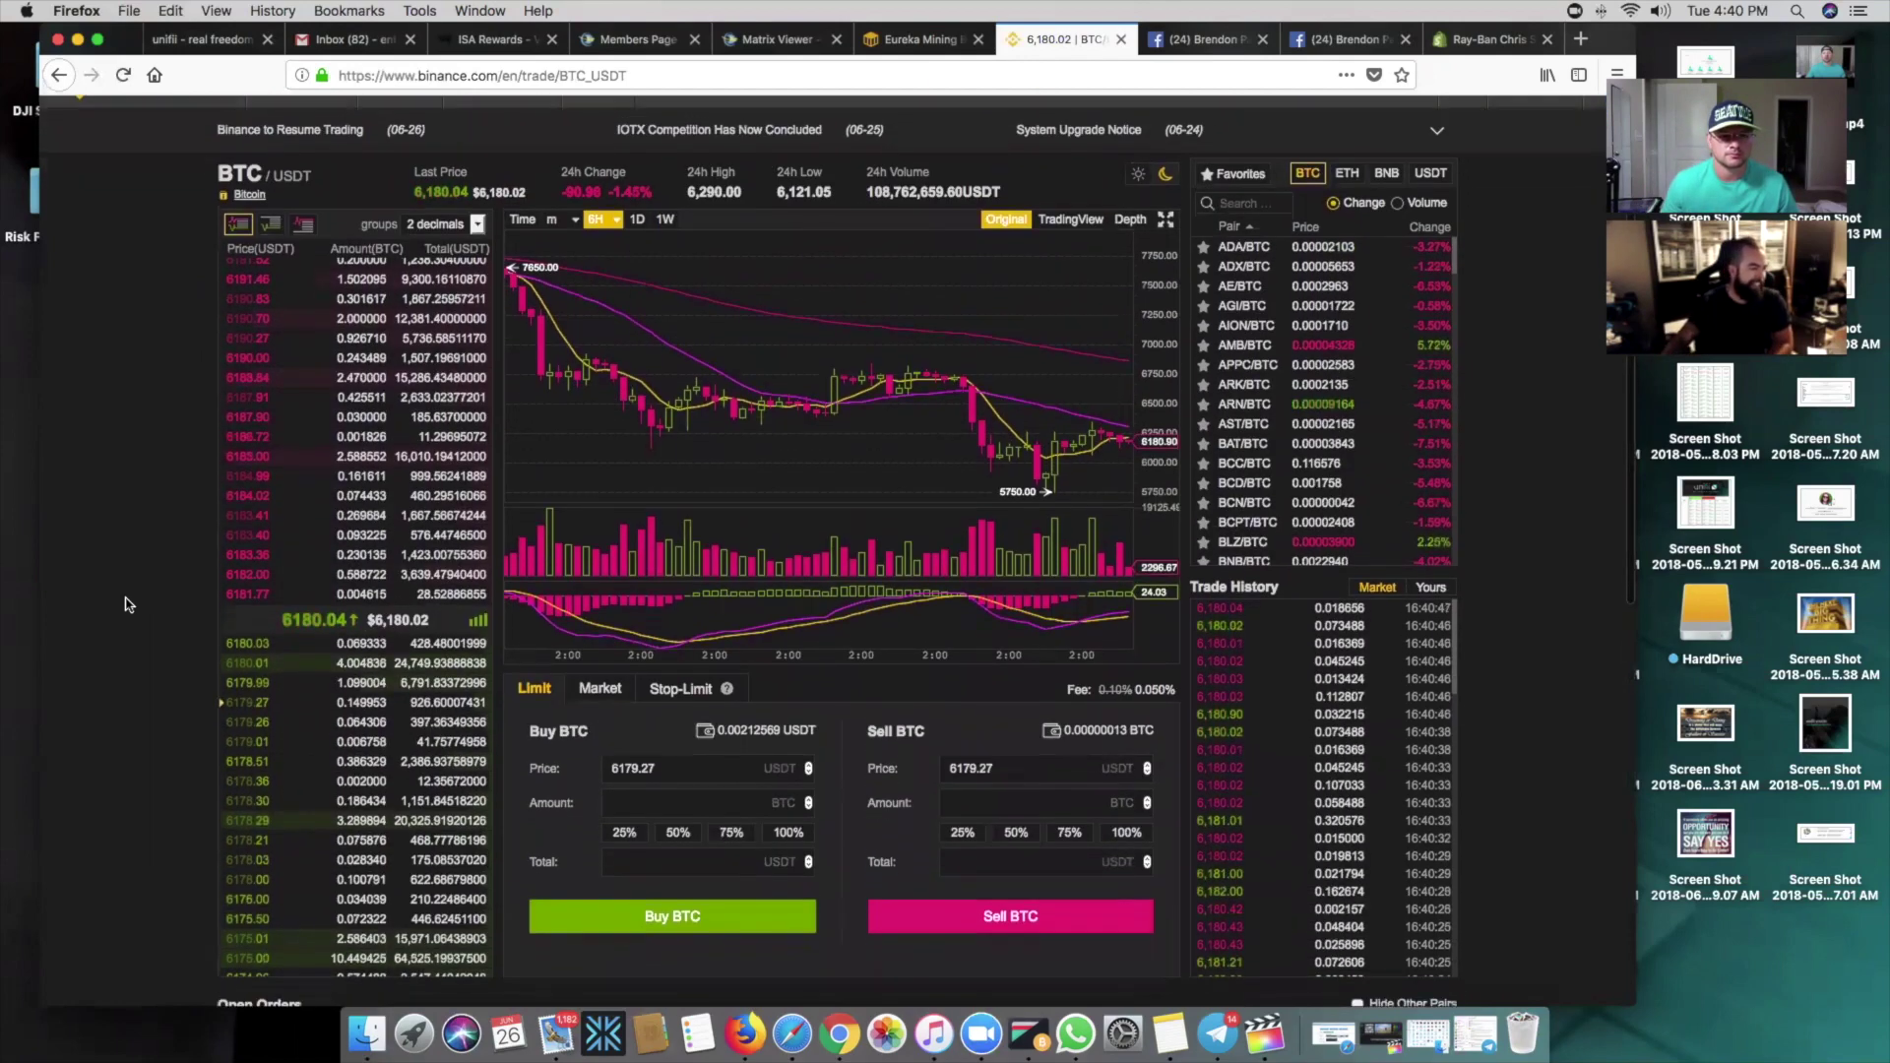
scroll(125, 596, "down", 4)
scroll(127, 603, "down", 1)
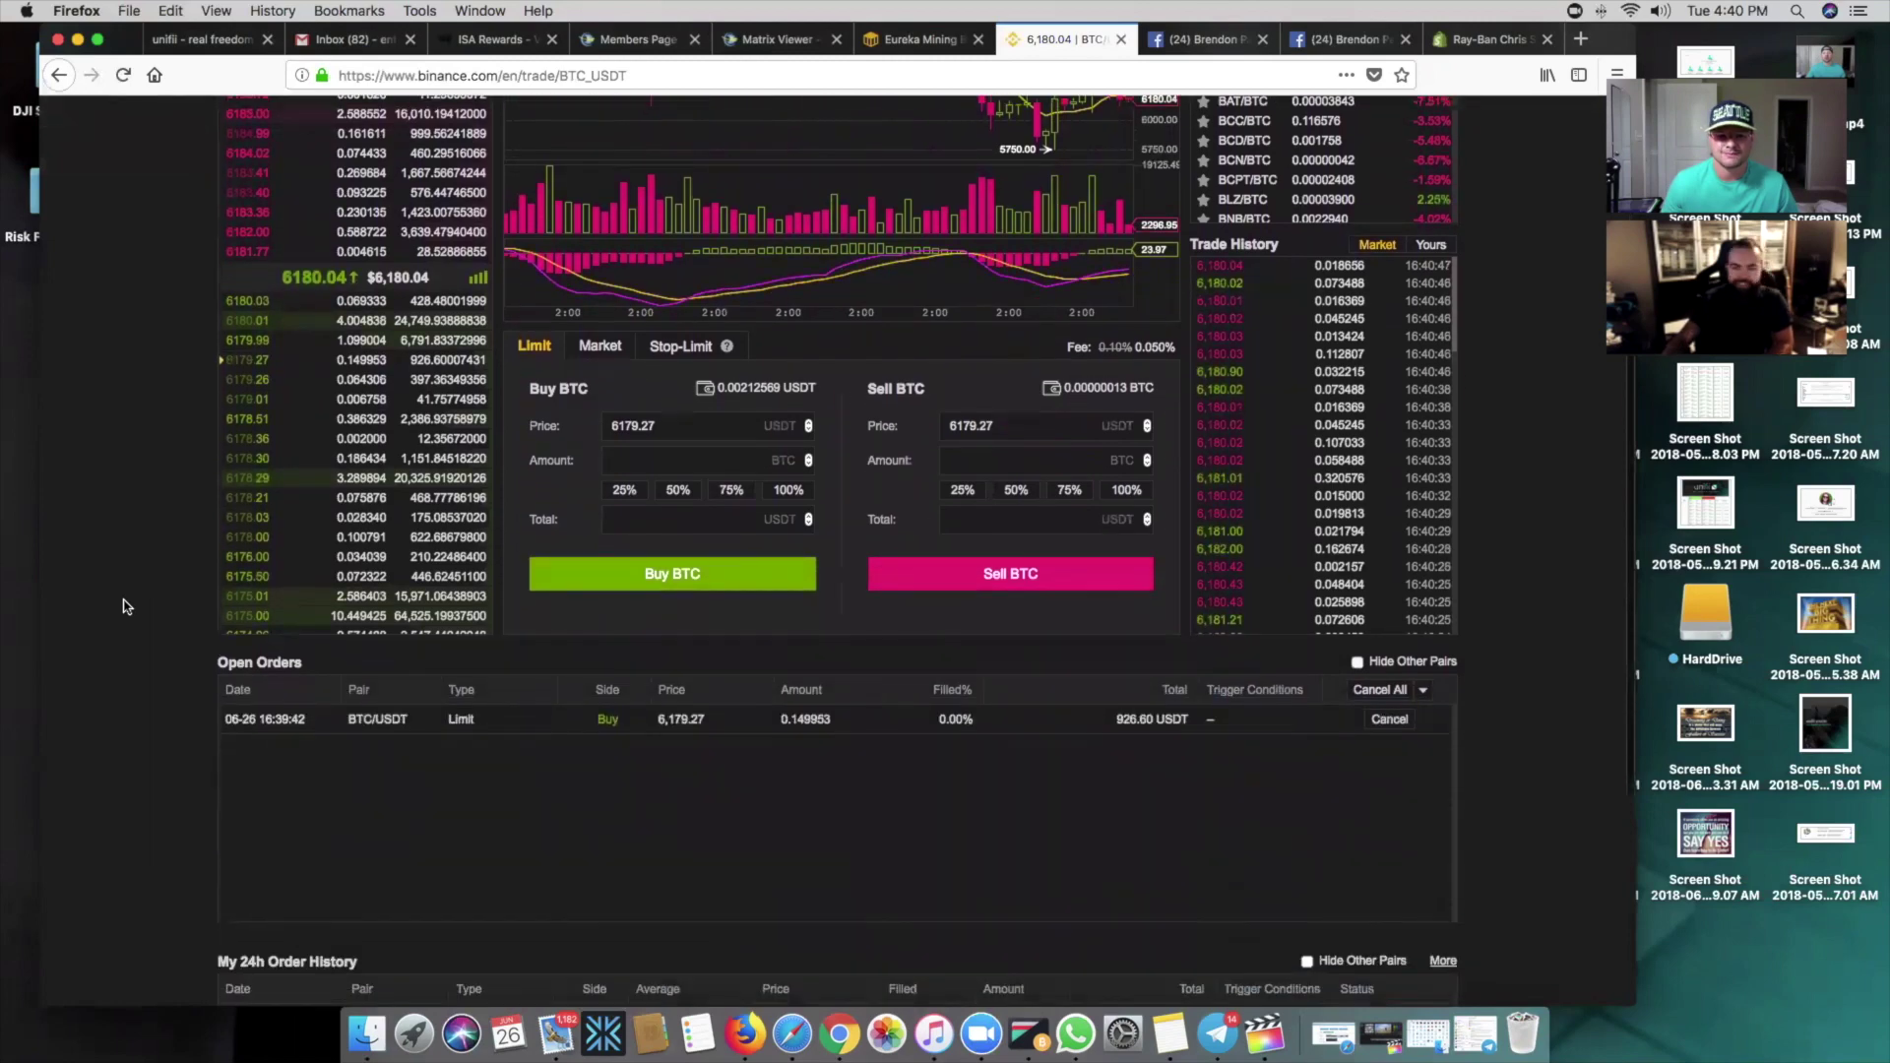
scroll(123, 603, "up", 1)
scroll(120, 598, "up", 1)
scroll(116, 591, "up", 1)
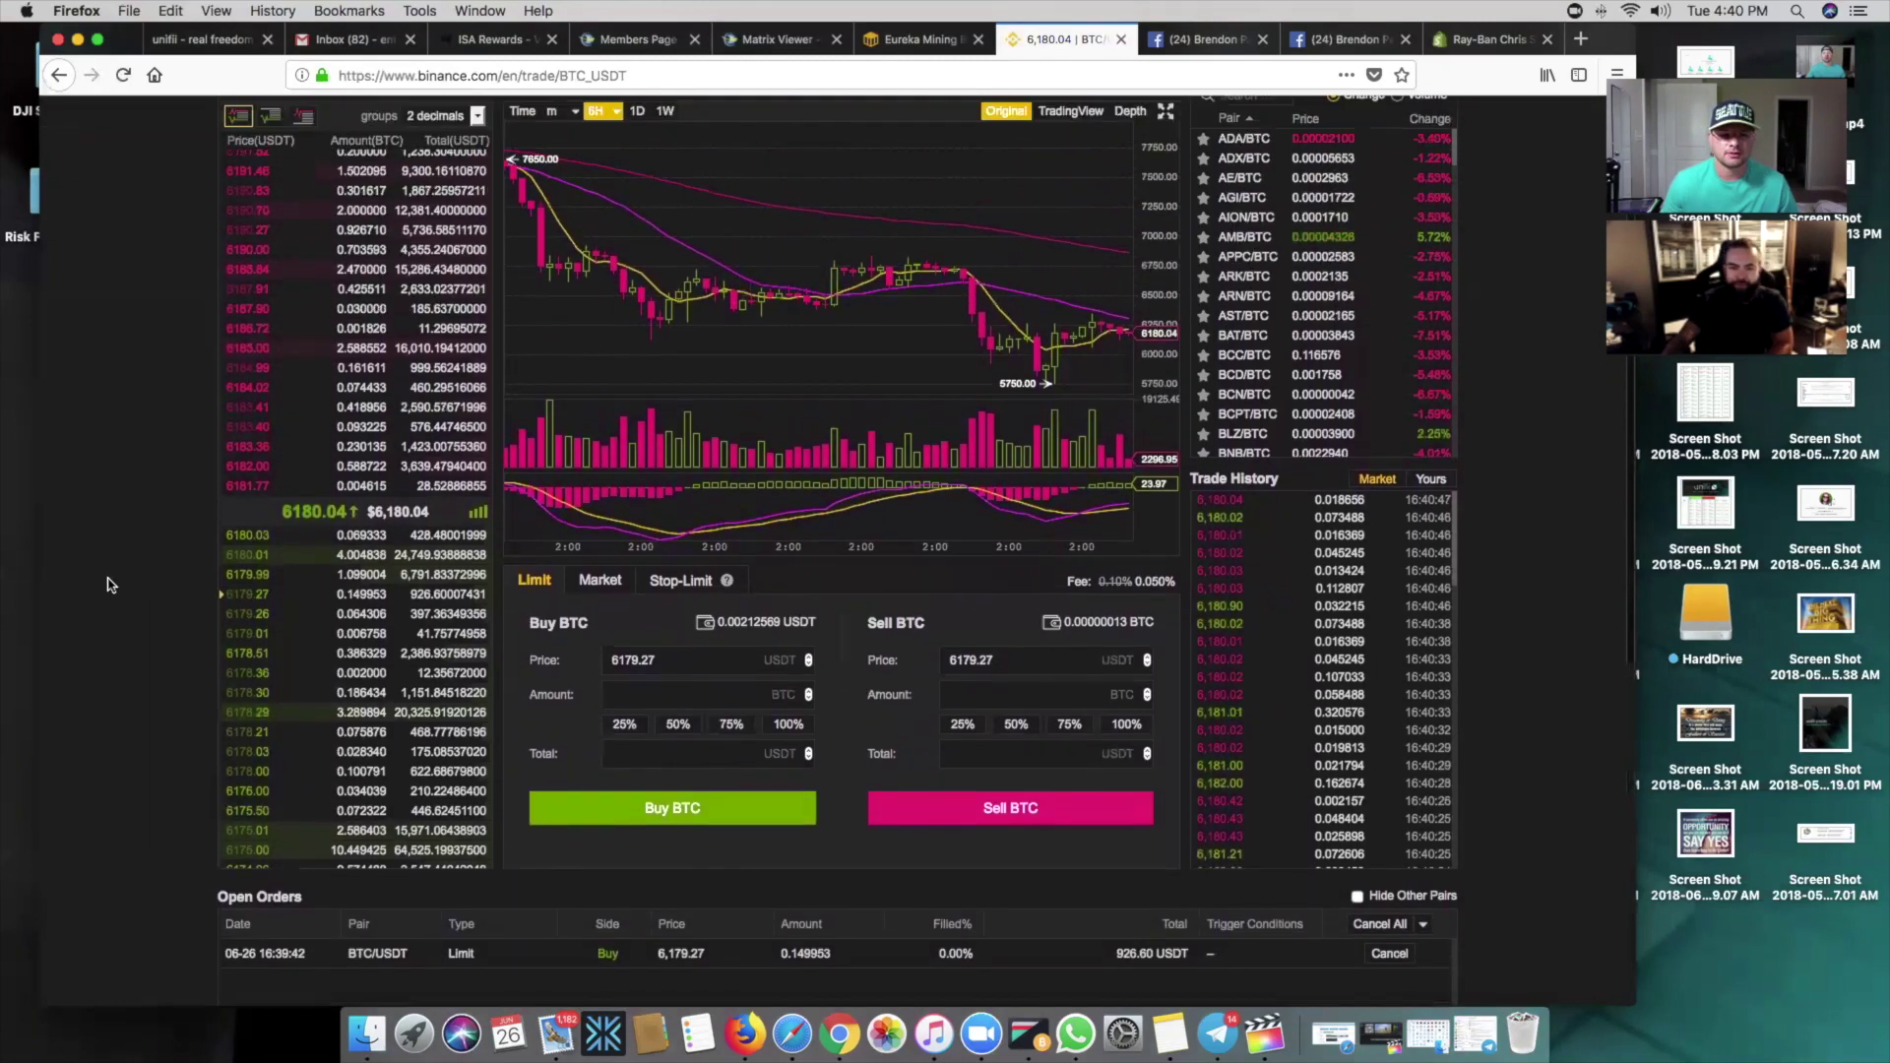
scroll(112, 586, "up", 1)
scroll(104, 583, "up", 1)
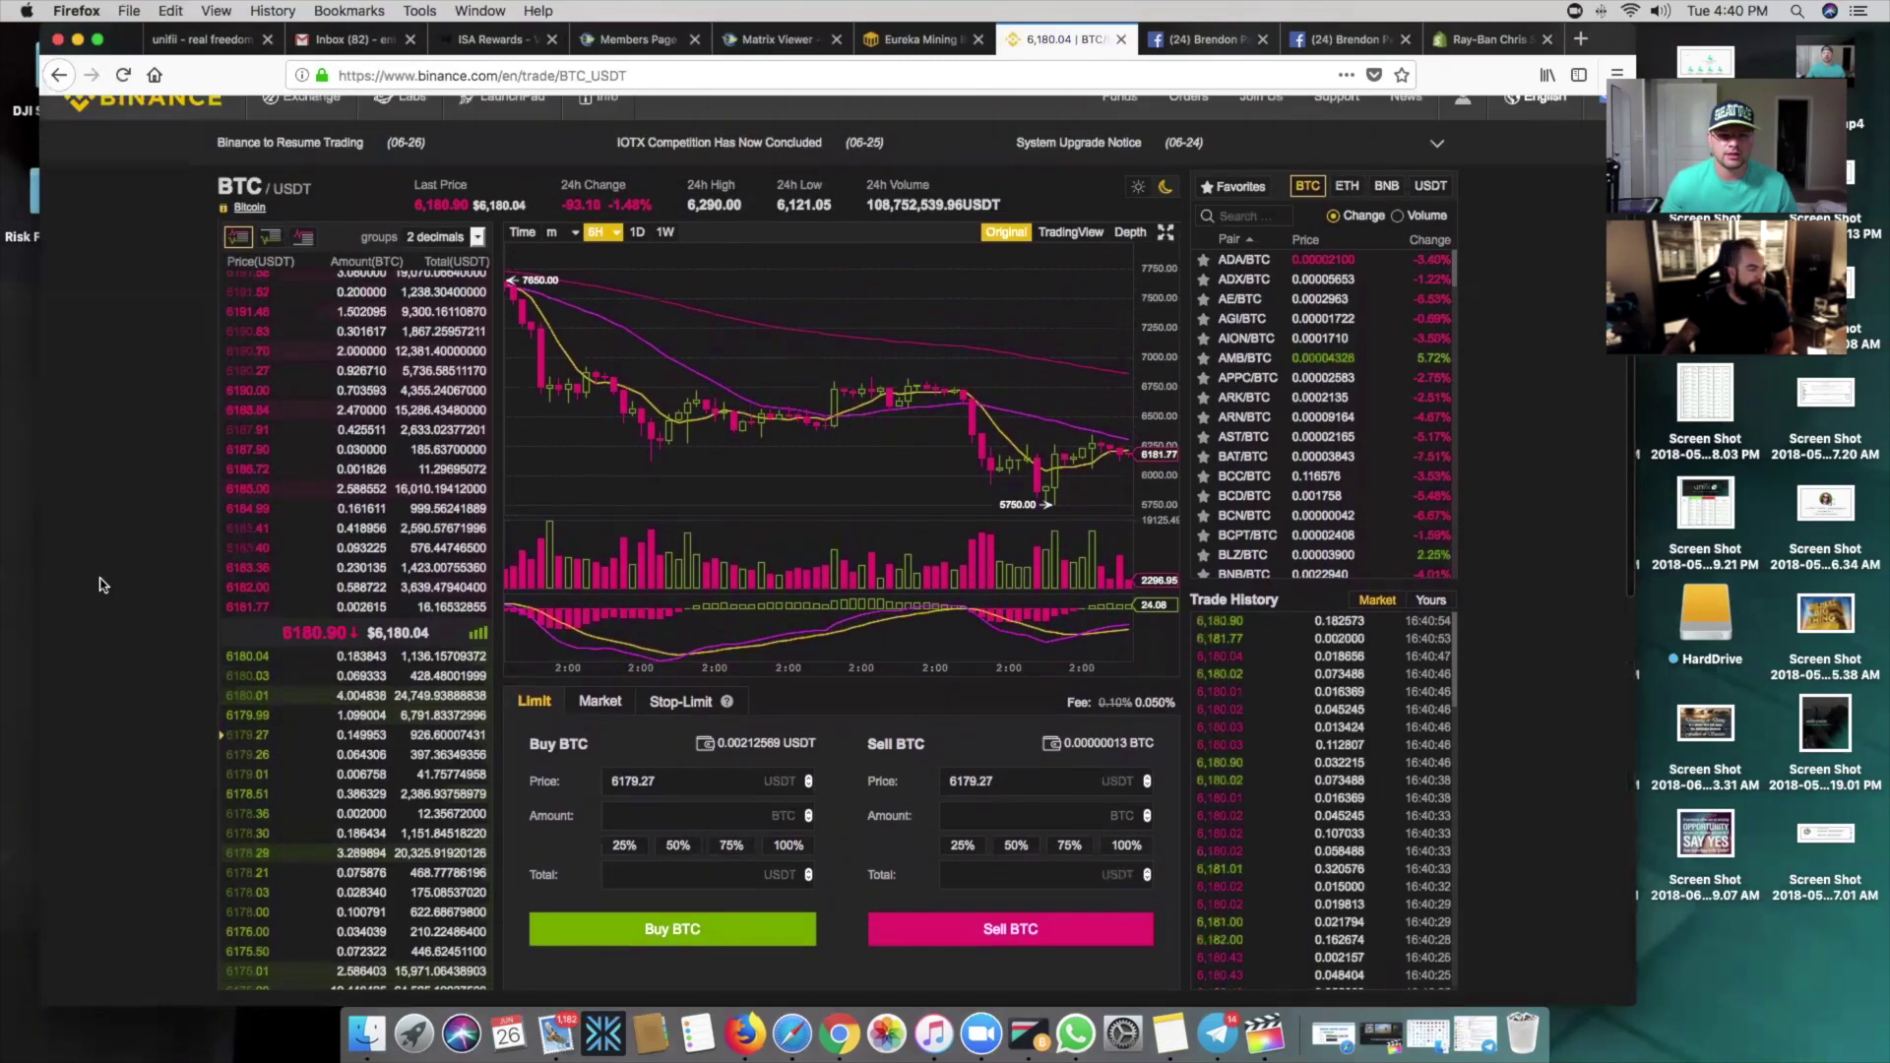
scroll(108, 589, "down", 2)
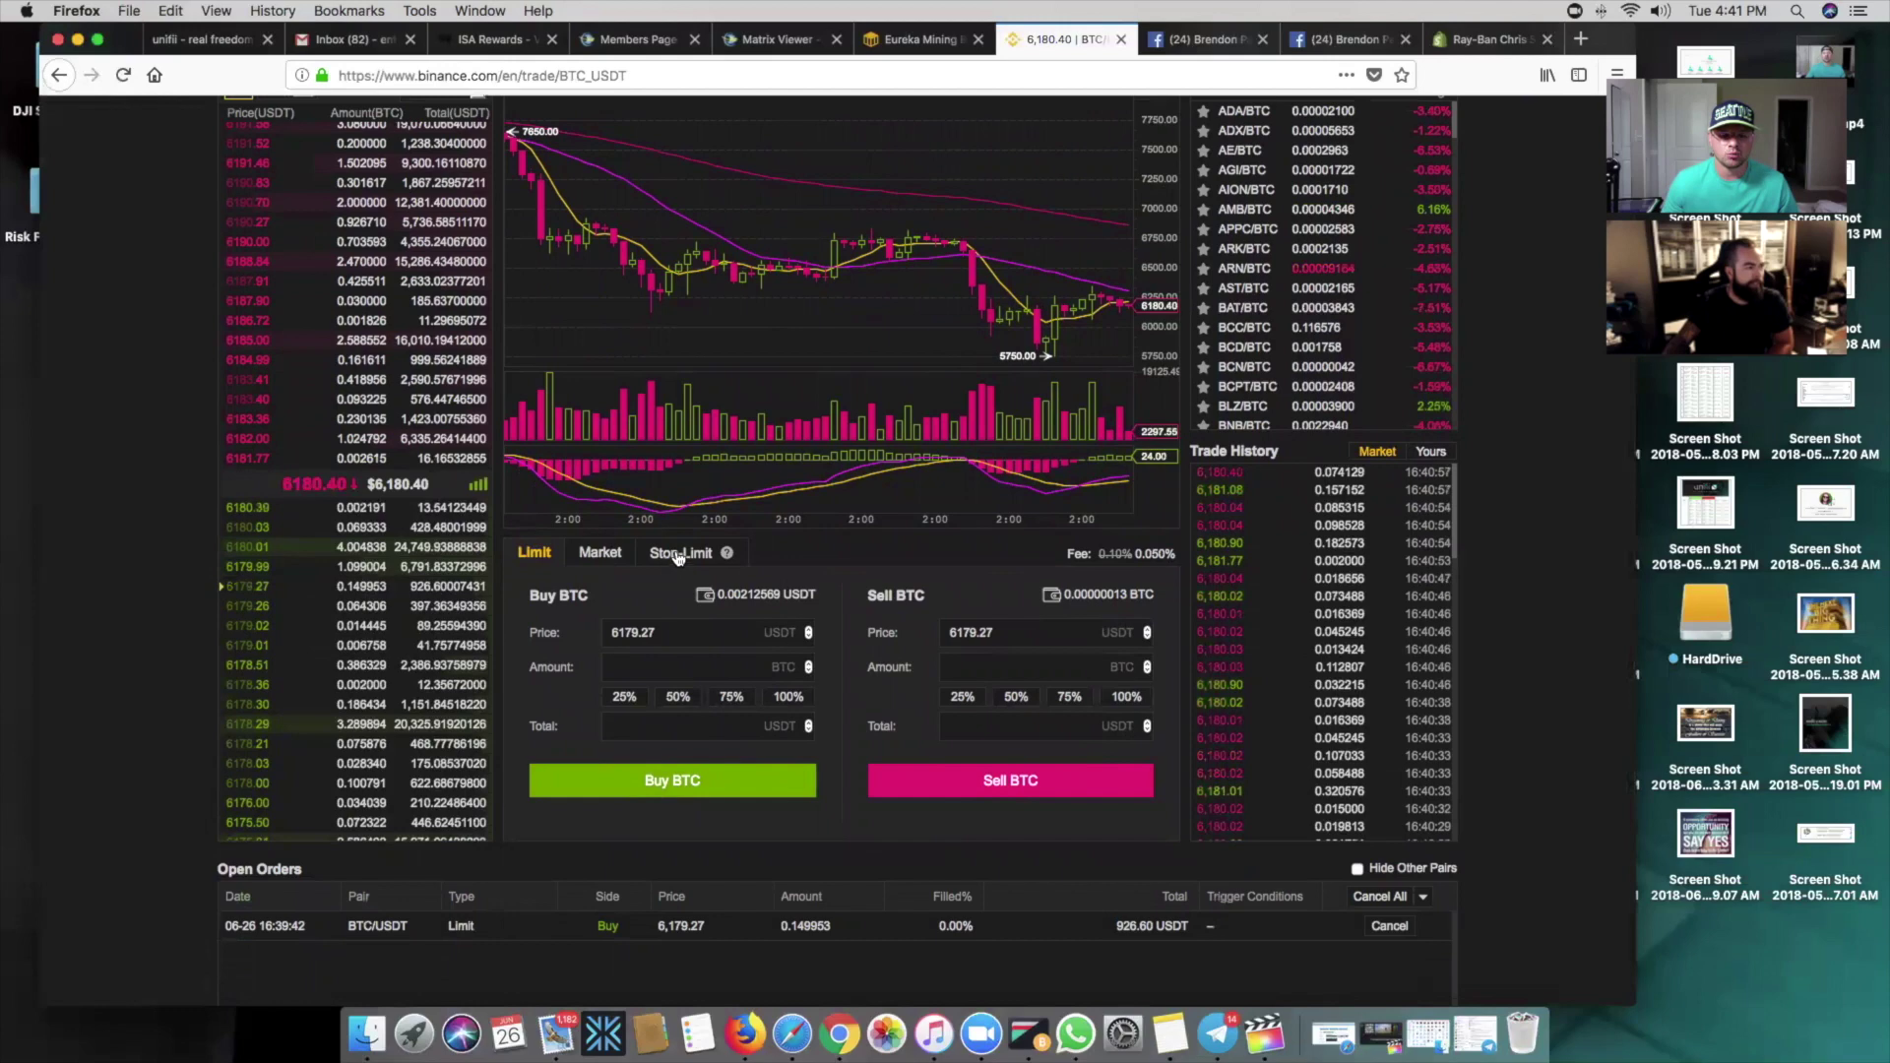
scroll(425, 379, "up", 3)
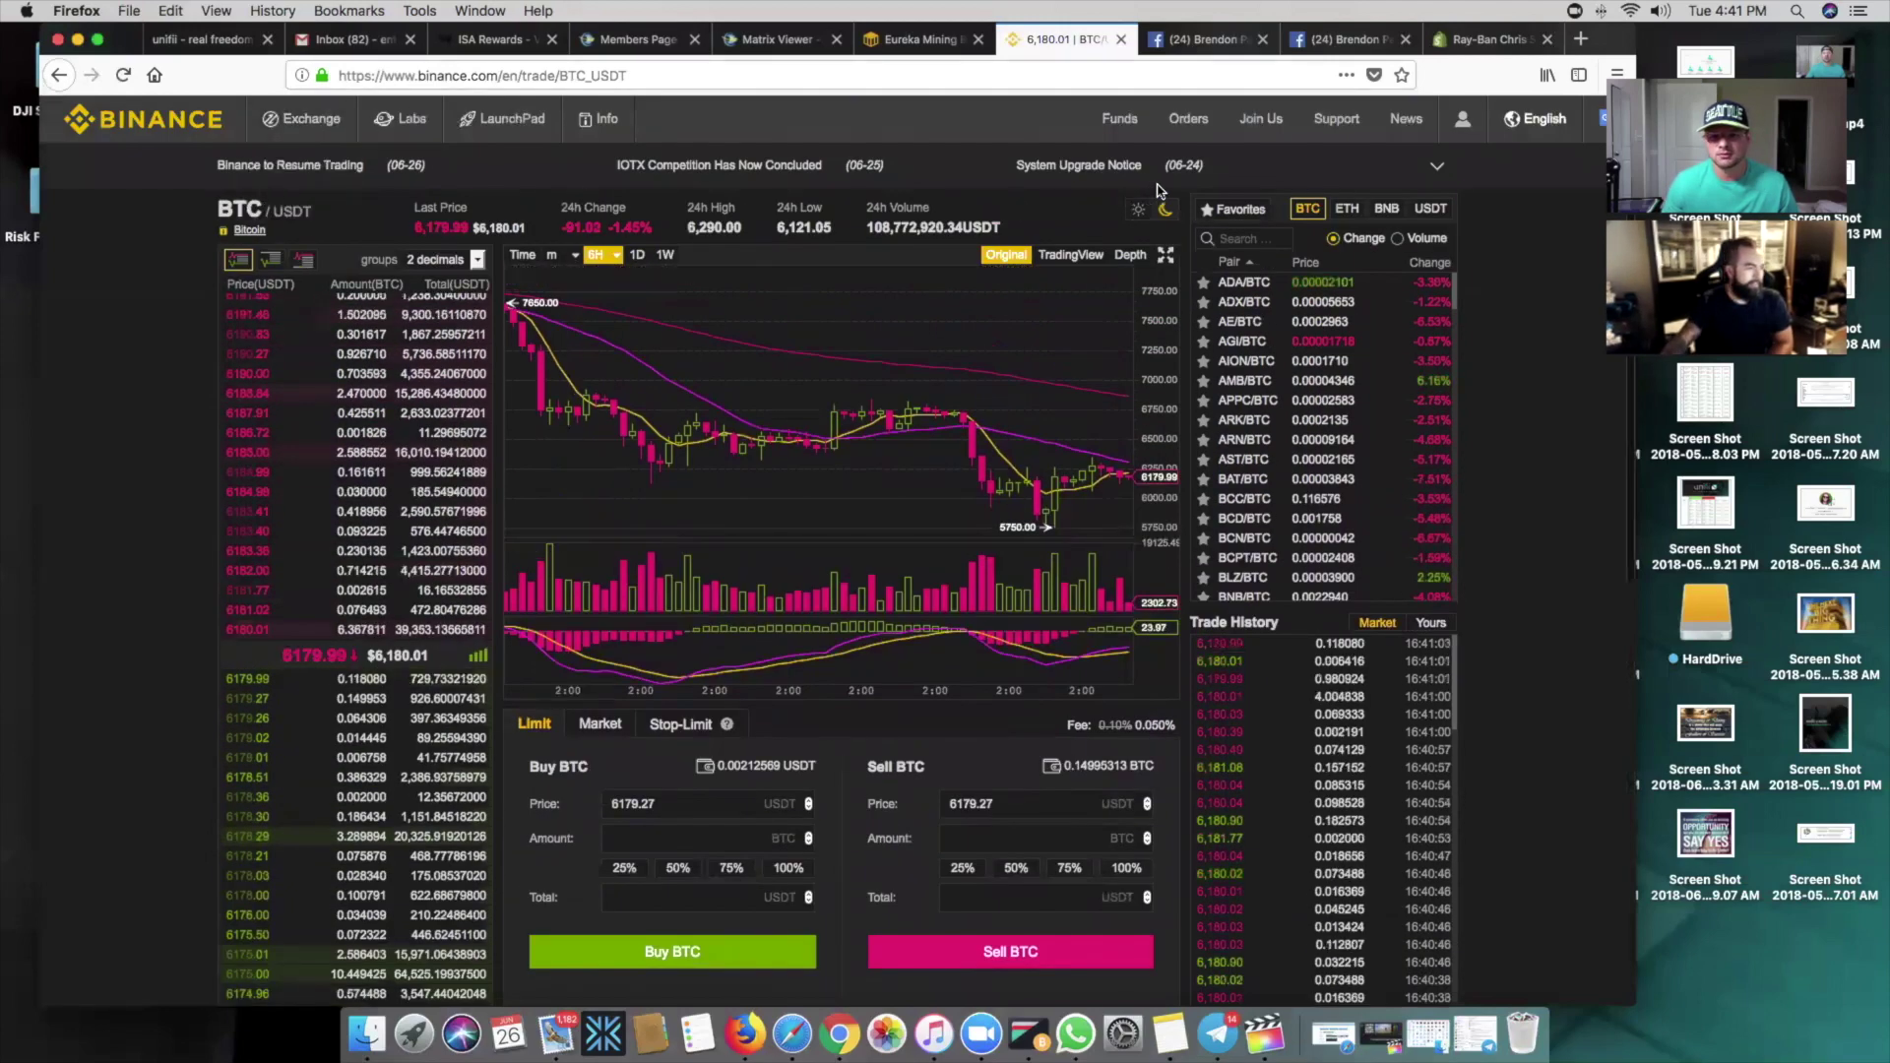
View Funds > Balances with small balances hidden, then reopen BTC/USDT from the BTC row
mouse_move(1119, 118)
left_click(1076, 170)
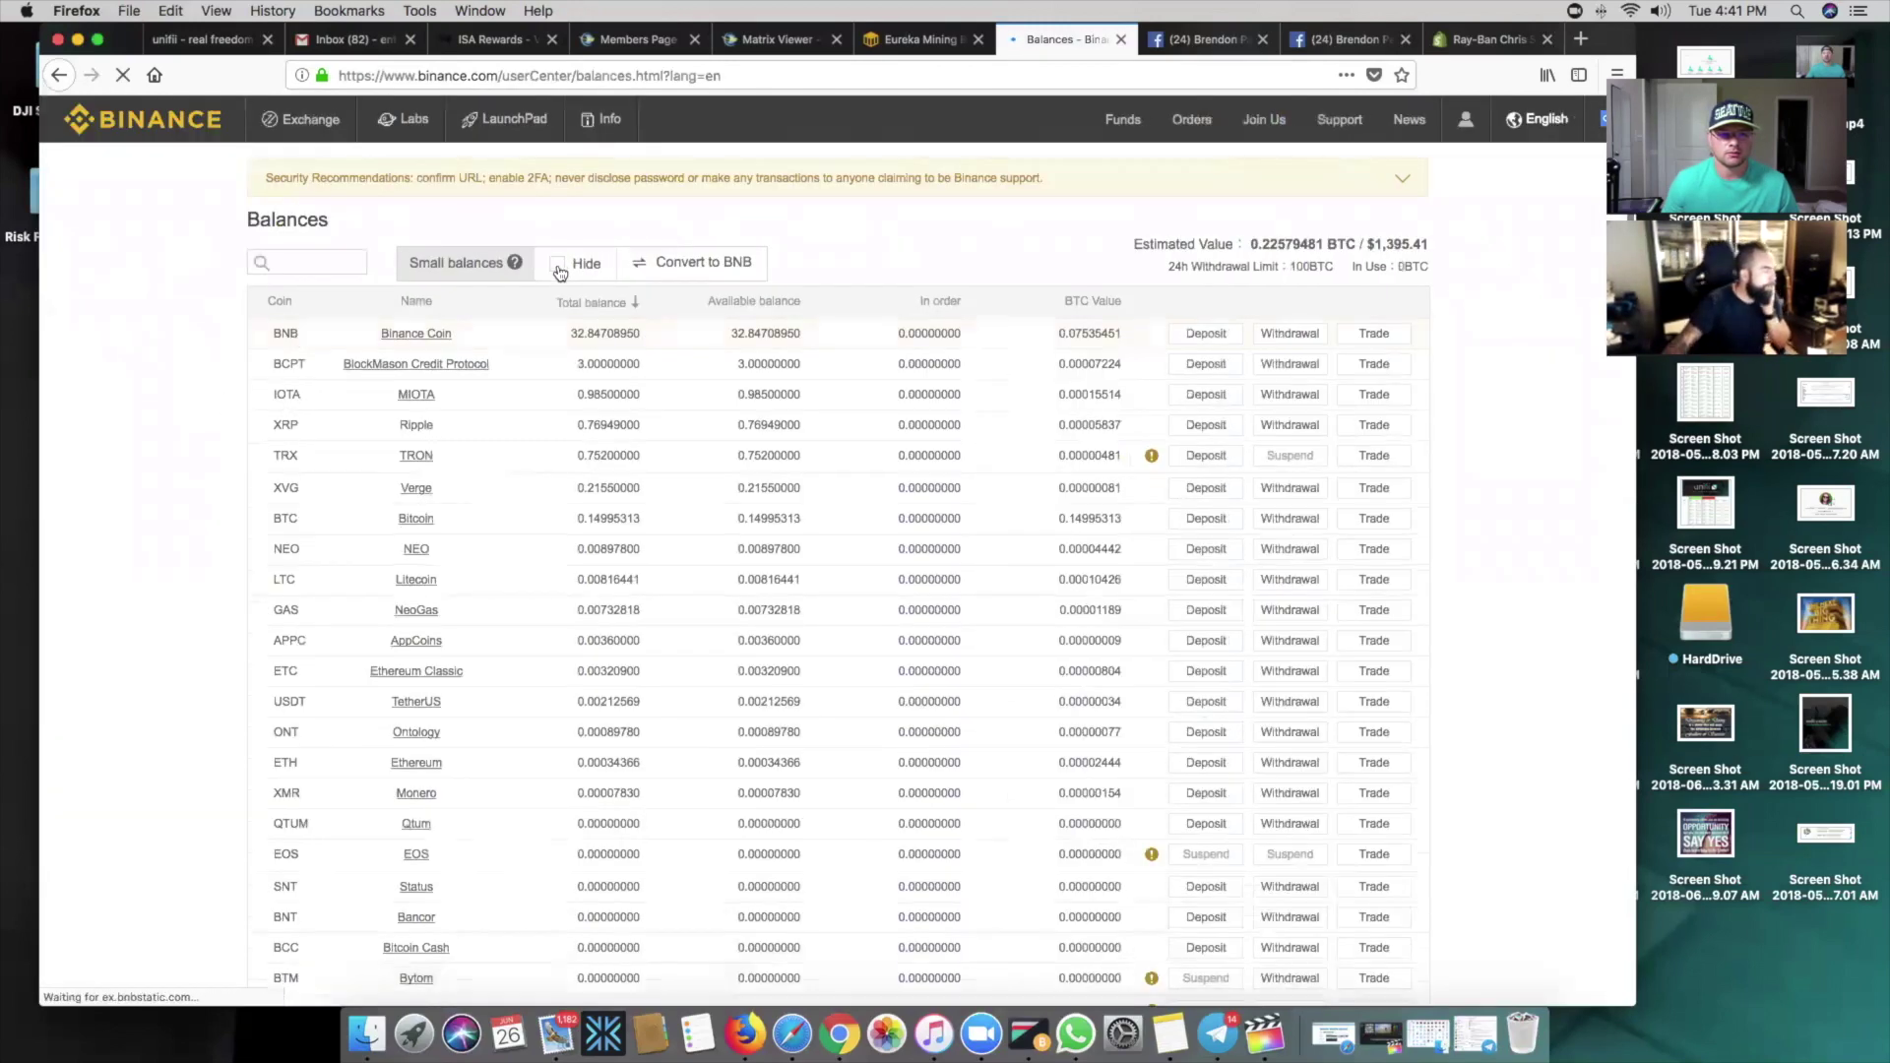
left_click(557, 266)
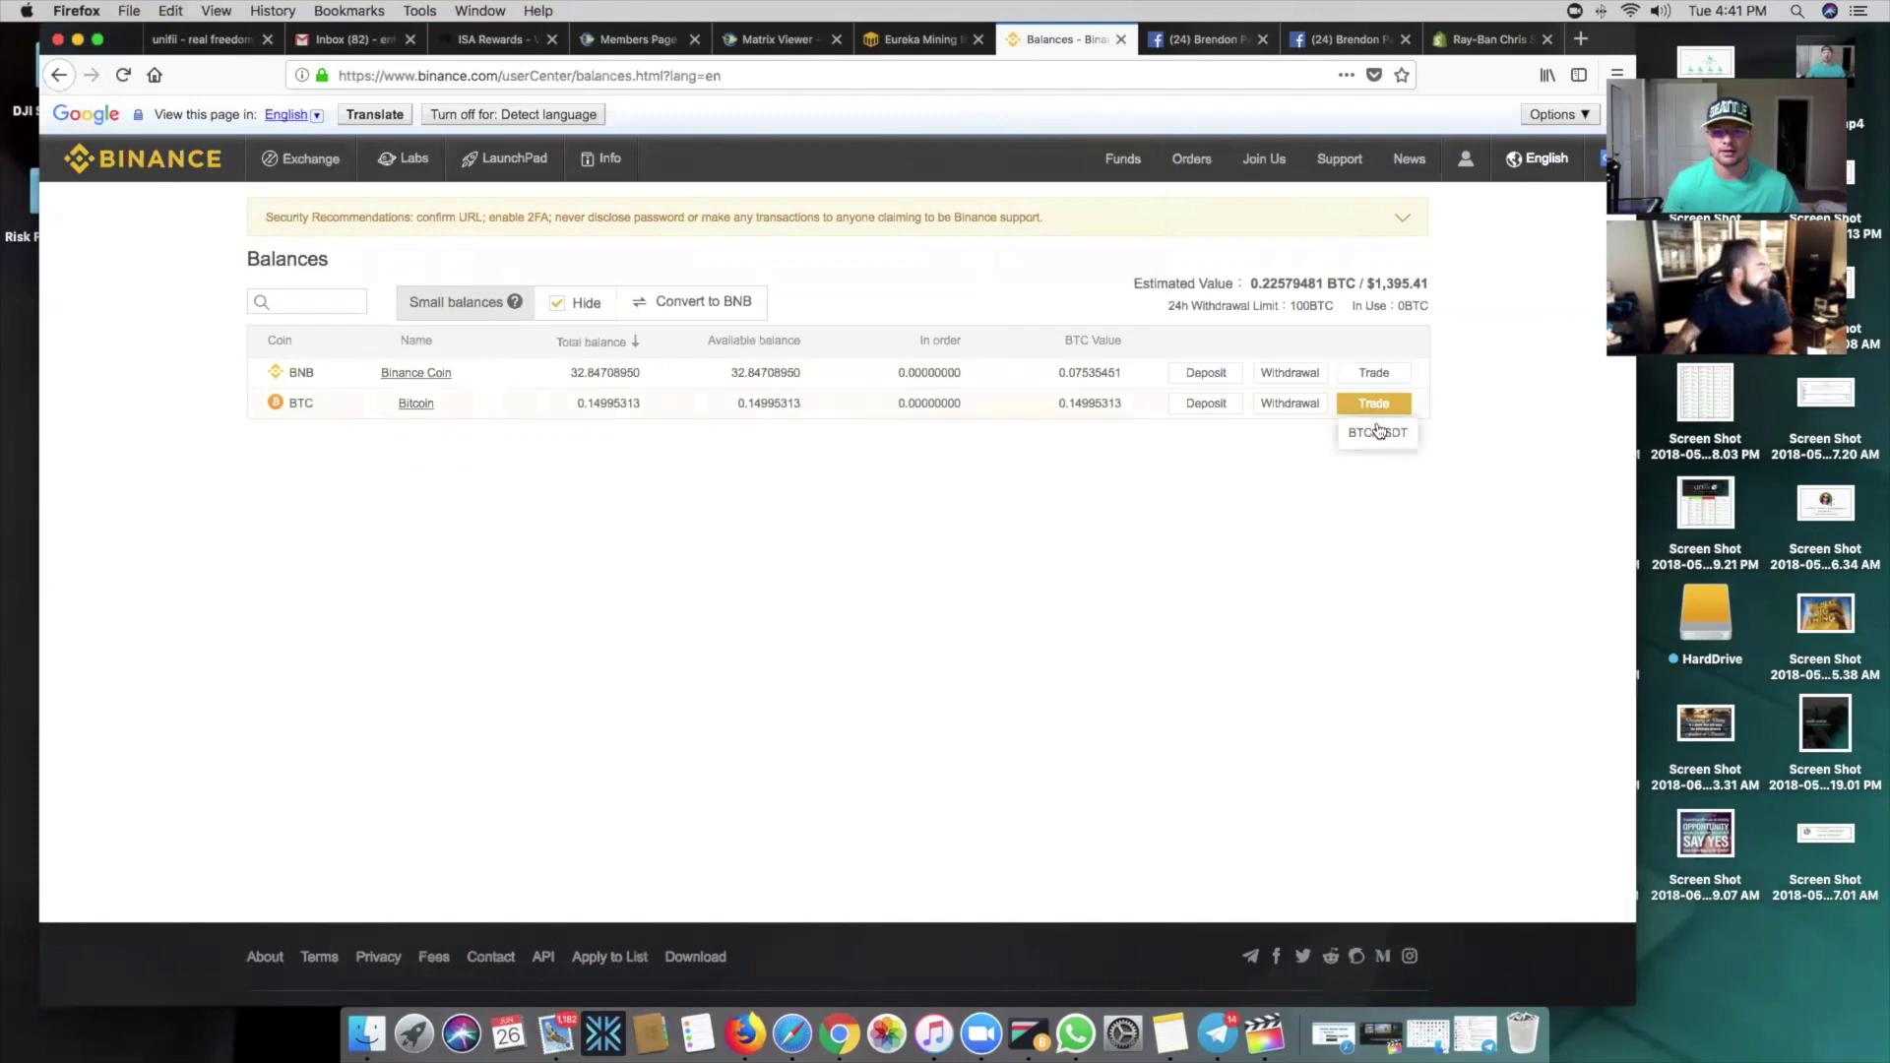
left_click(1378, 432)
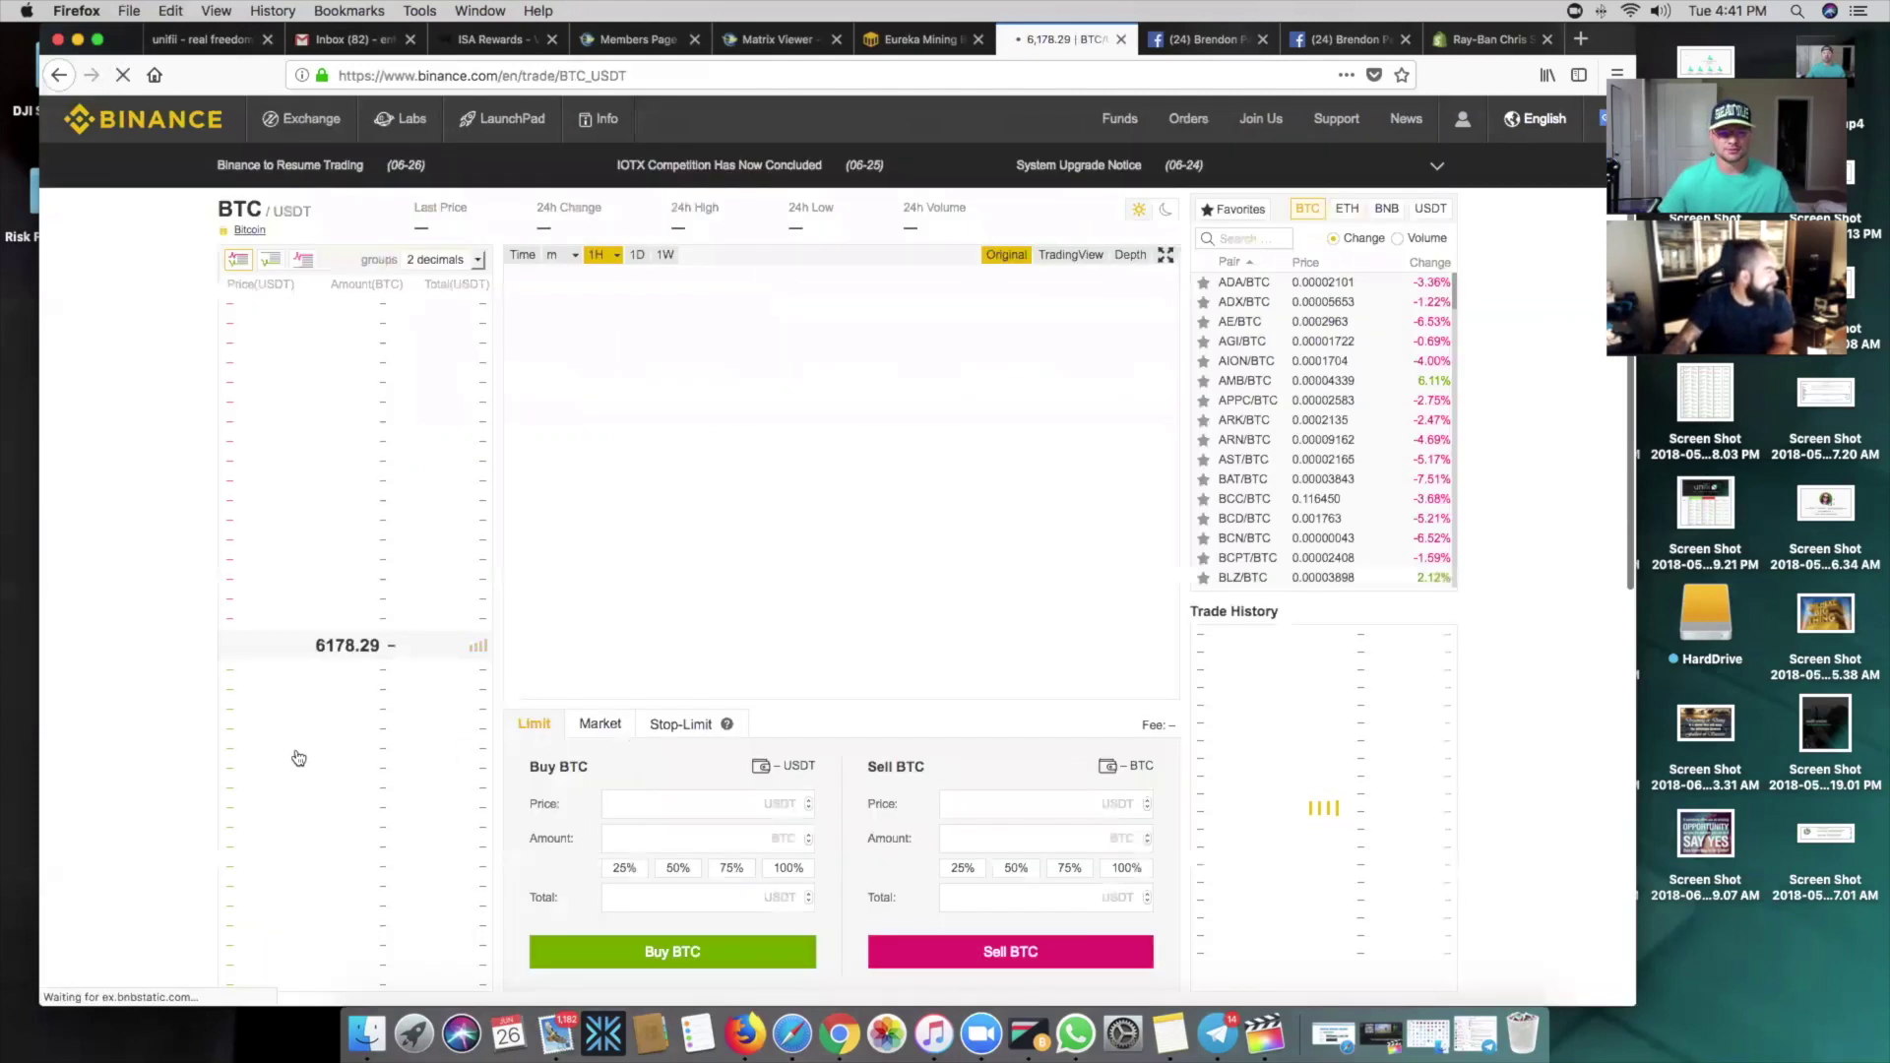
Confirm in 24h Order History the 0.149953 BTC buy filled at 6,179.27, then view Unifii
scroll(197, 743, "down", 6)
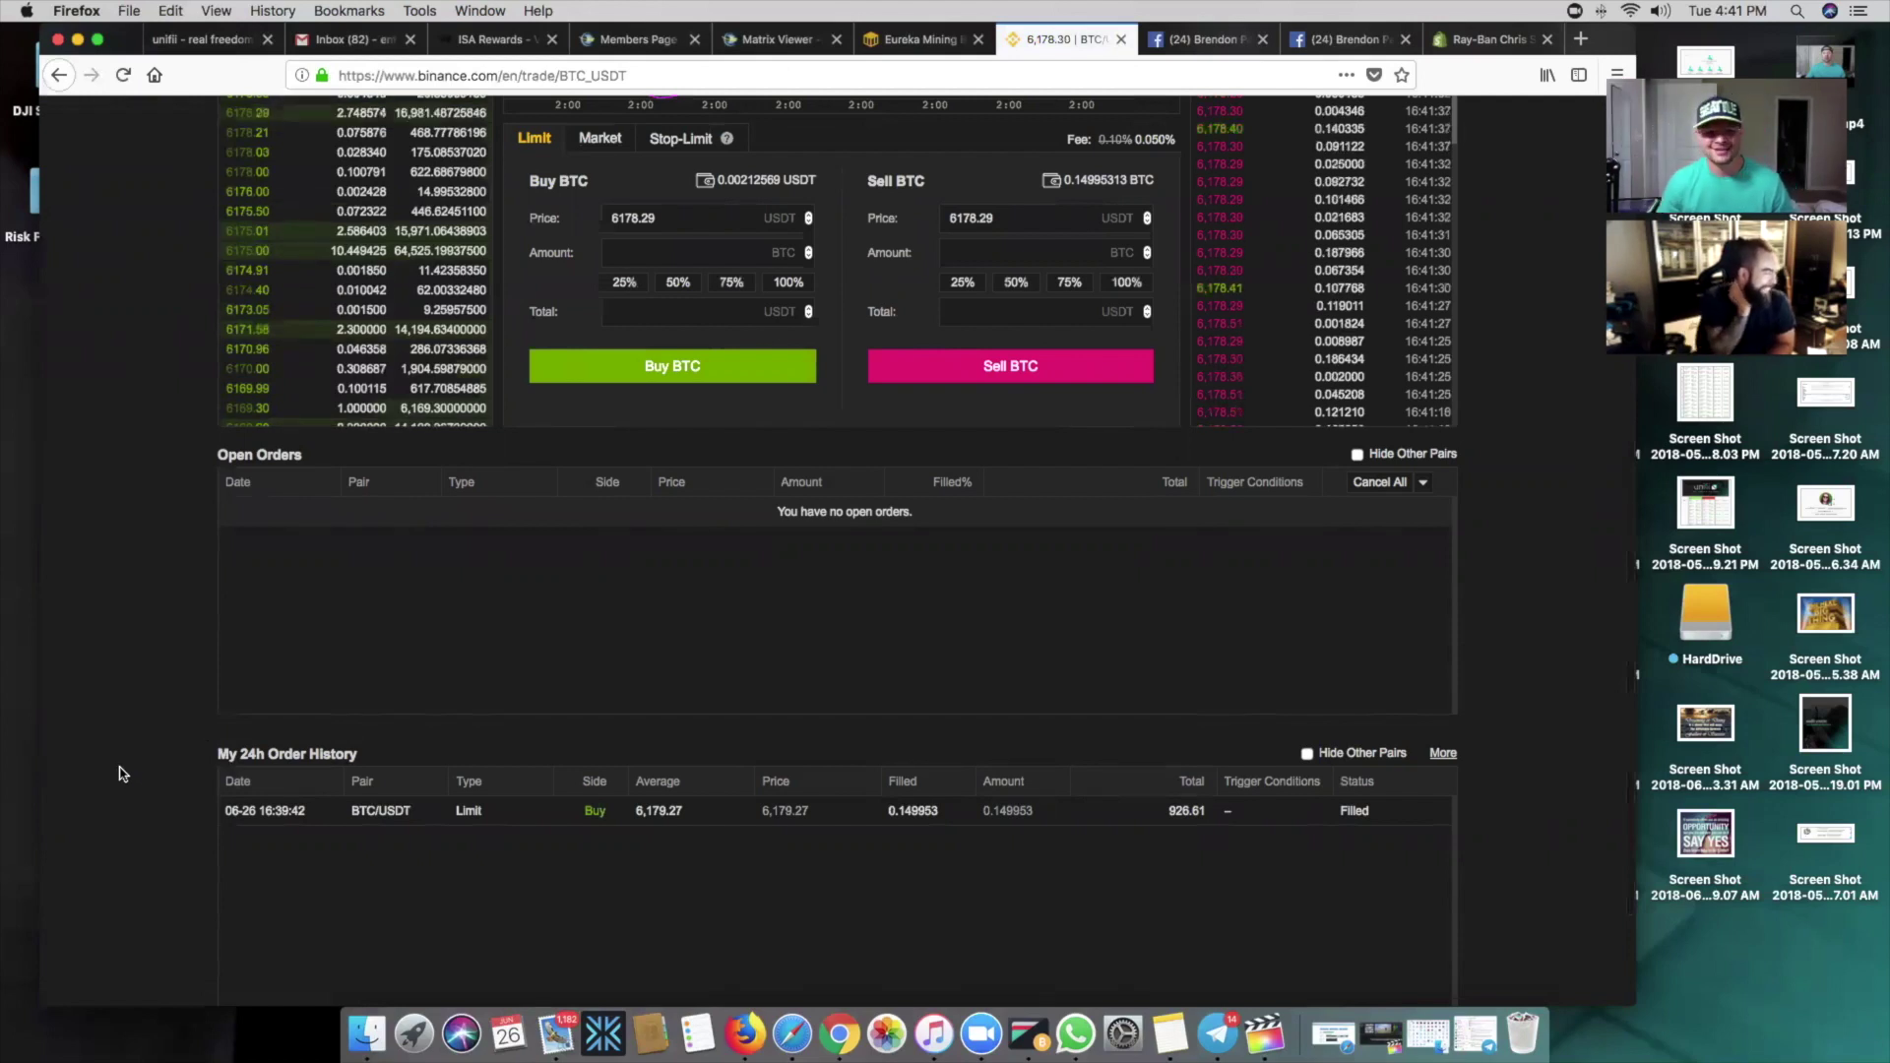
scroll(108, 732, "up", 5)
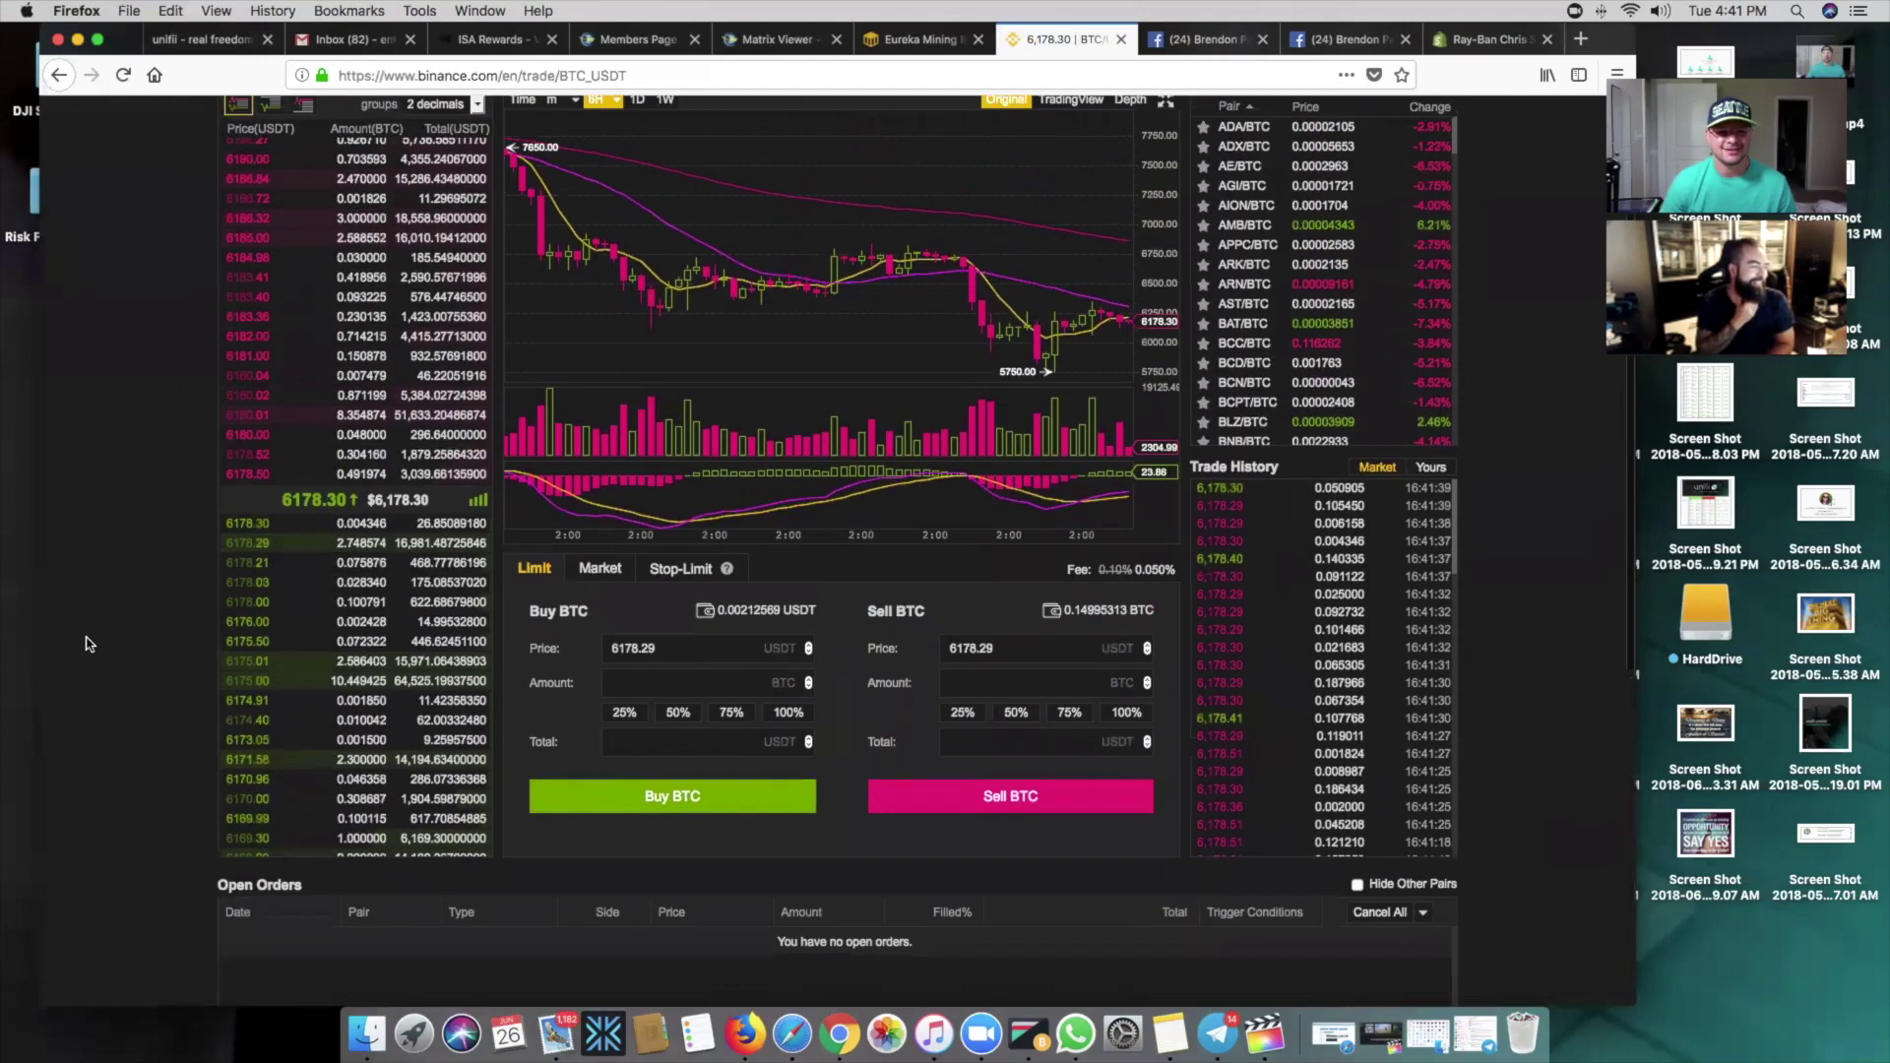
left_click(669, 682)
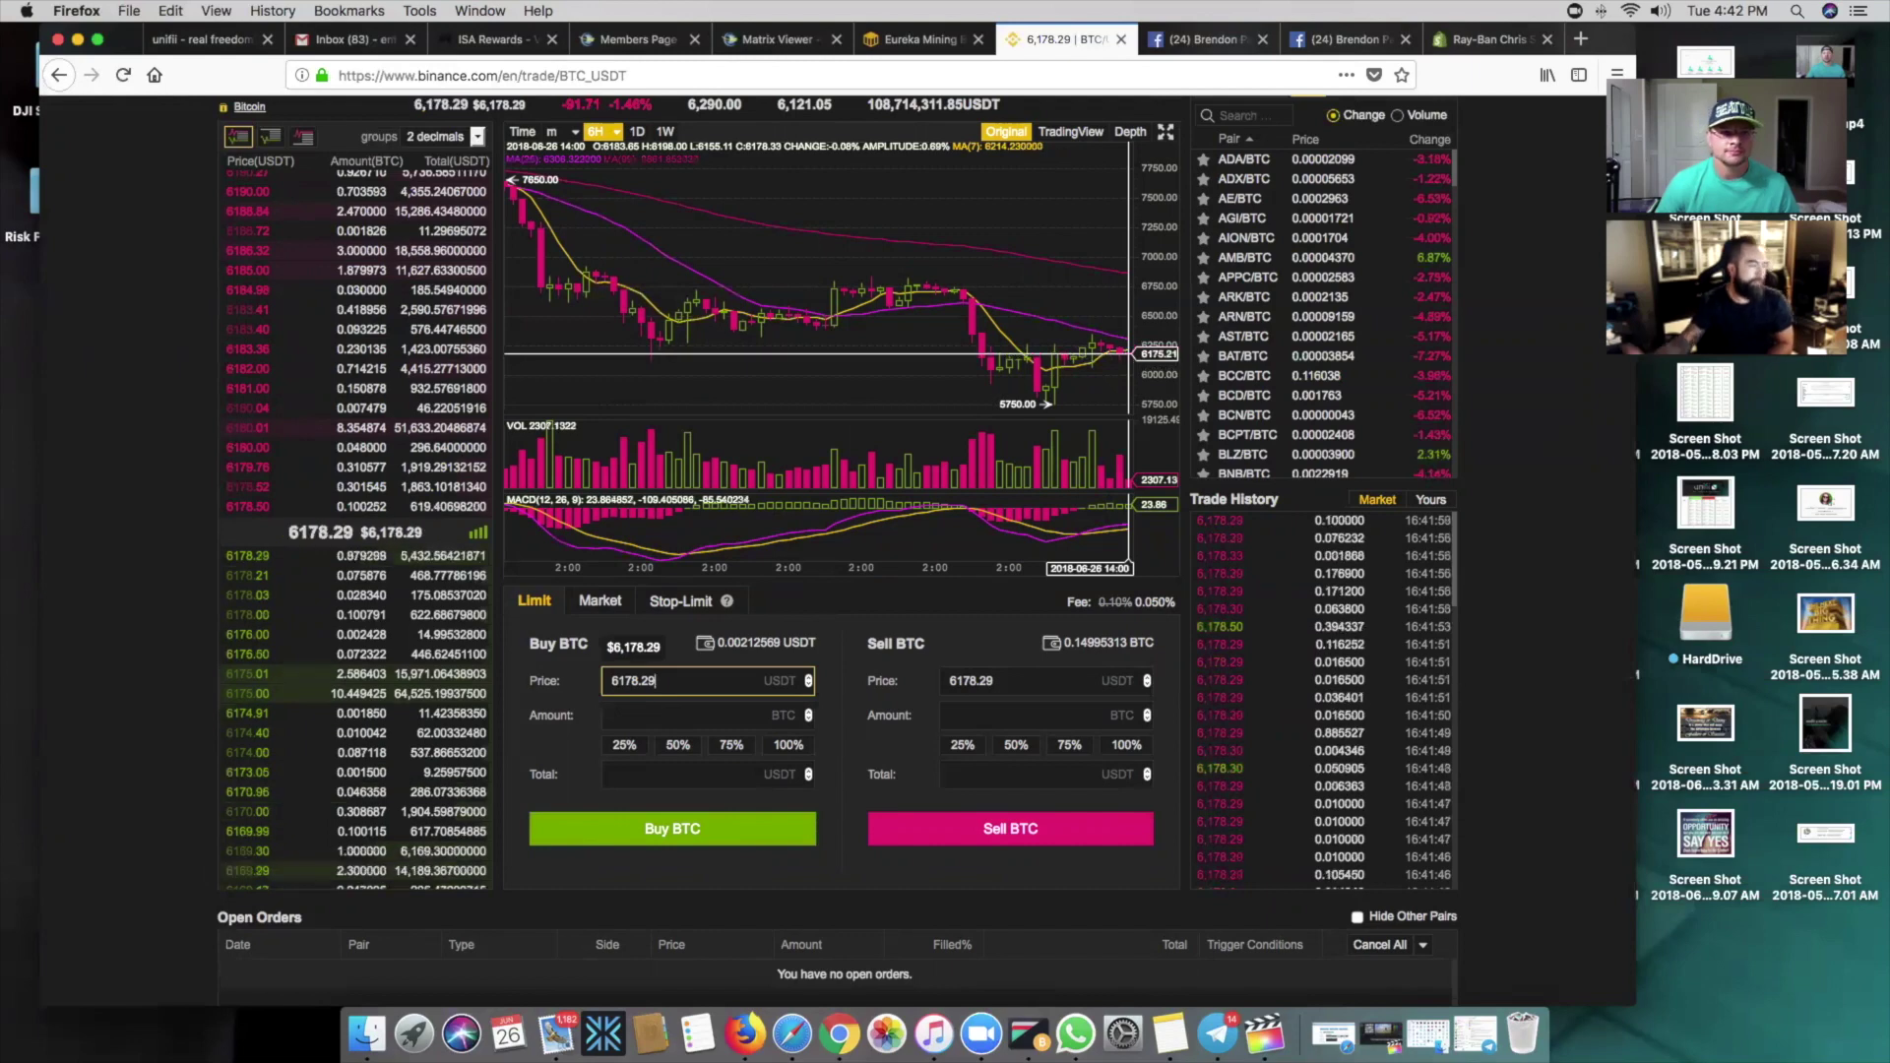
scroll(62, 571, "up", 2)
scroll(118, 591, "down", 5)
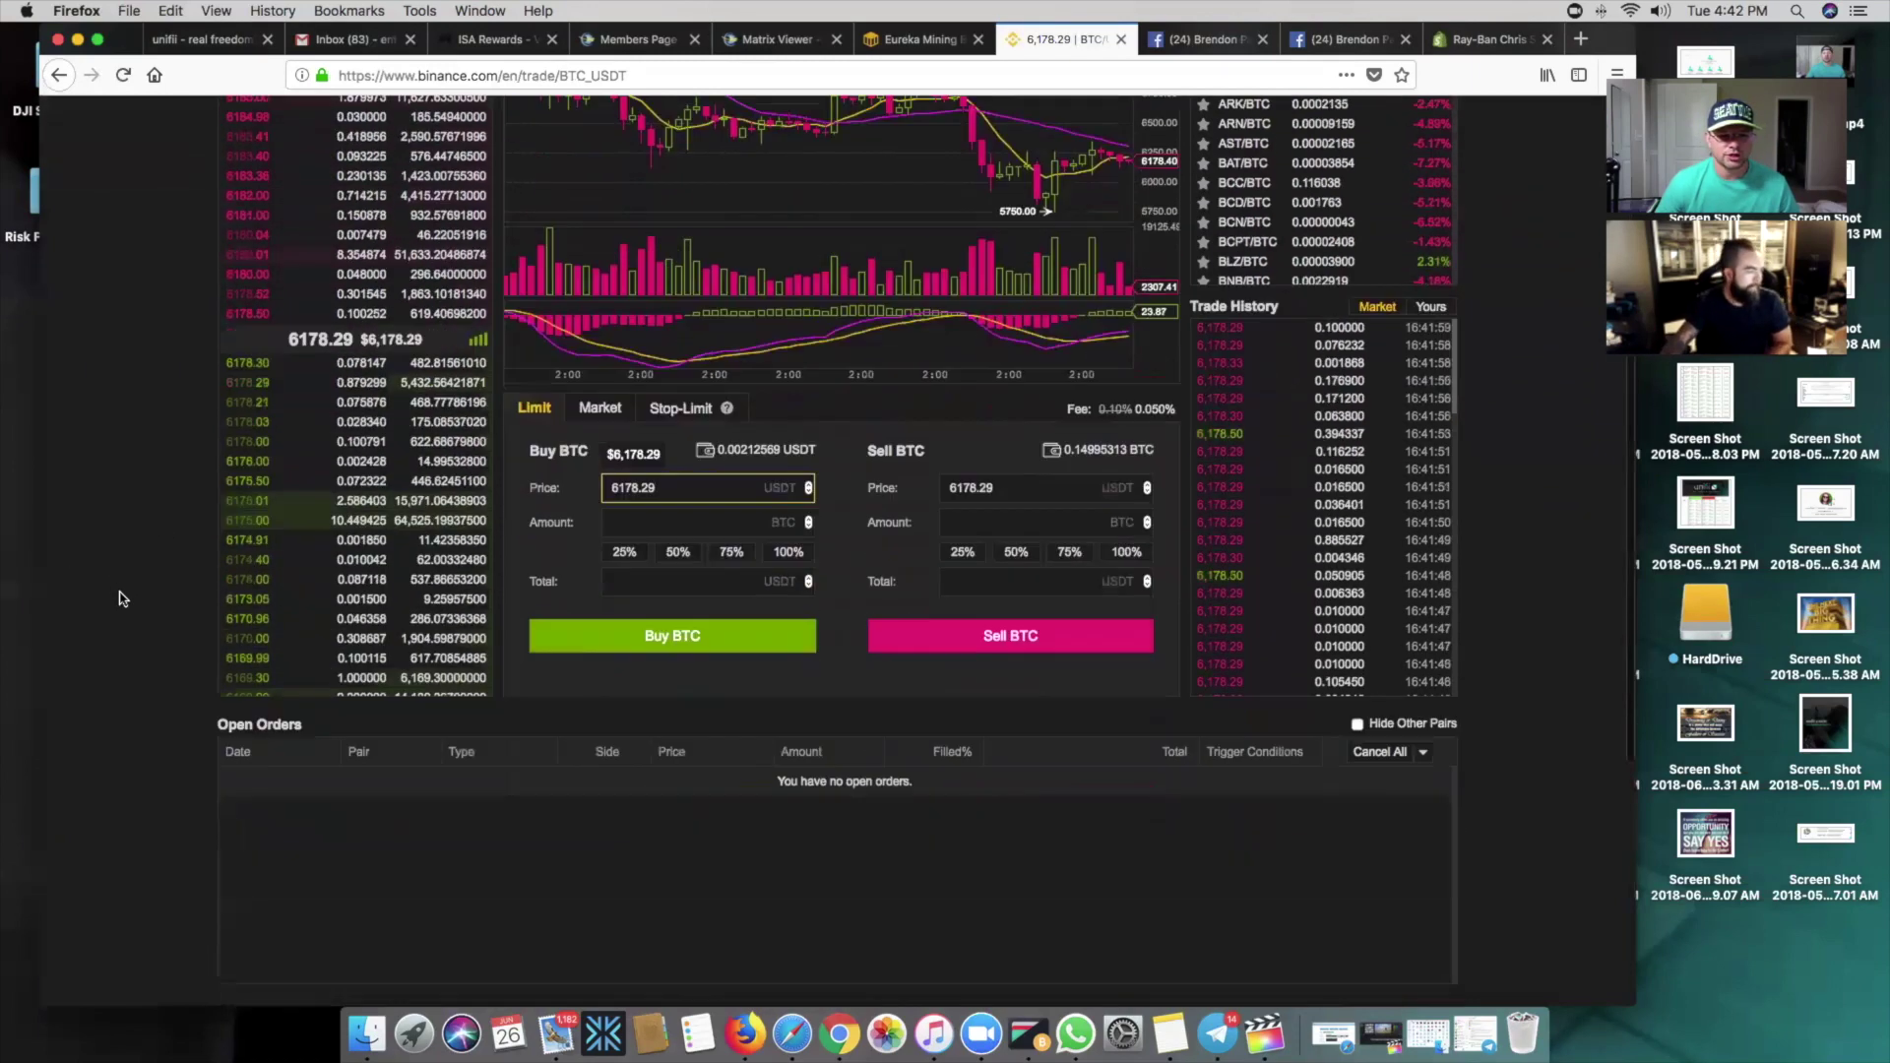
scroll(123, 605, "down", 5)
scroll(123, 605, "down", 1)
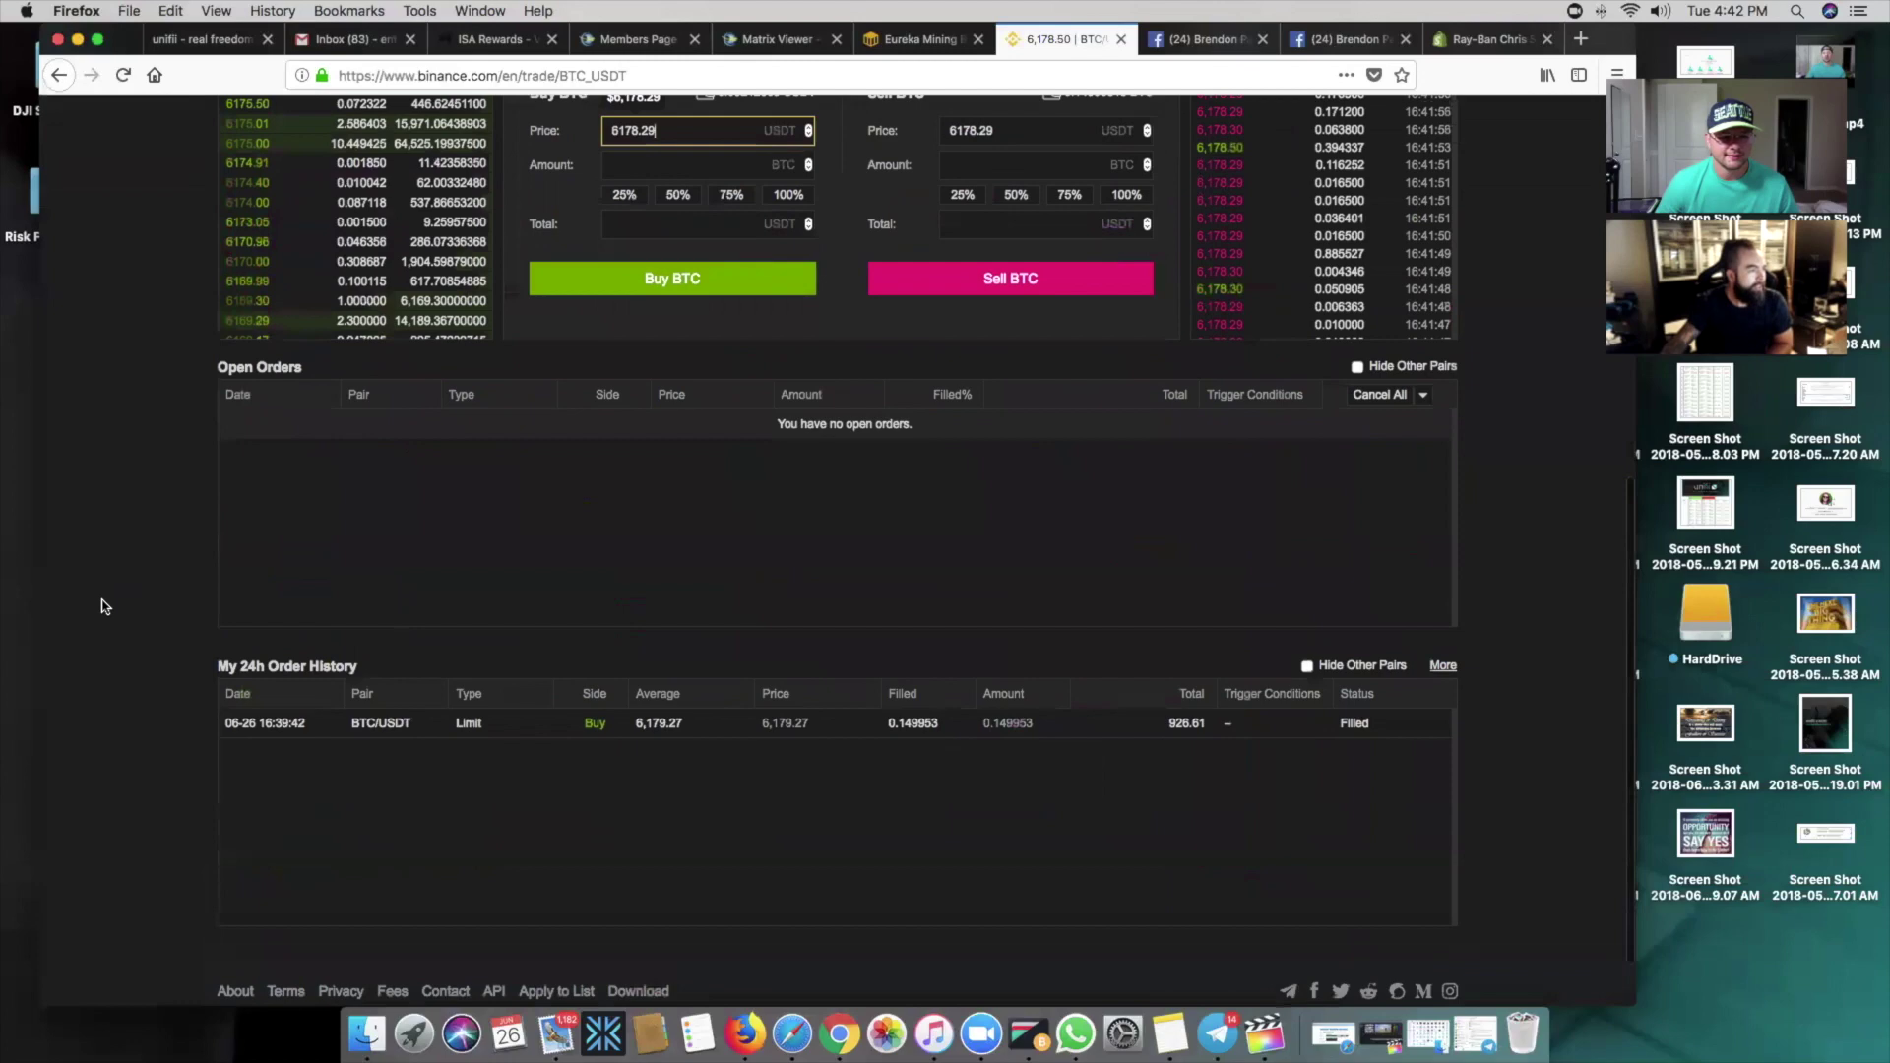
scroll(106, 605, "up", 1)
scroll(105, 605, "up", 1)
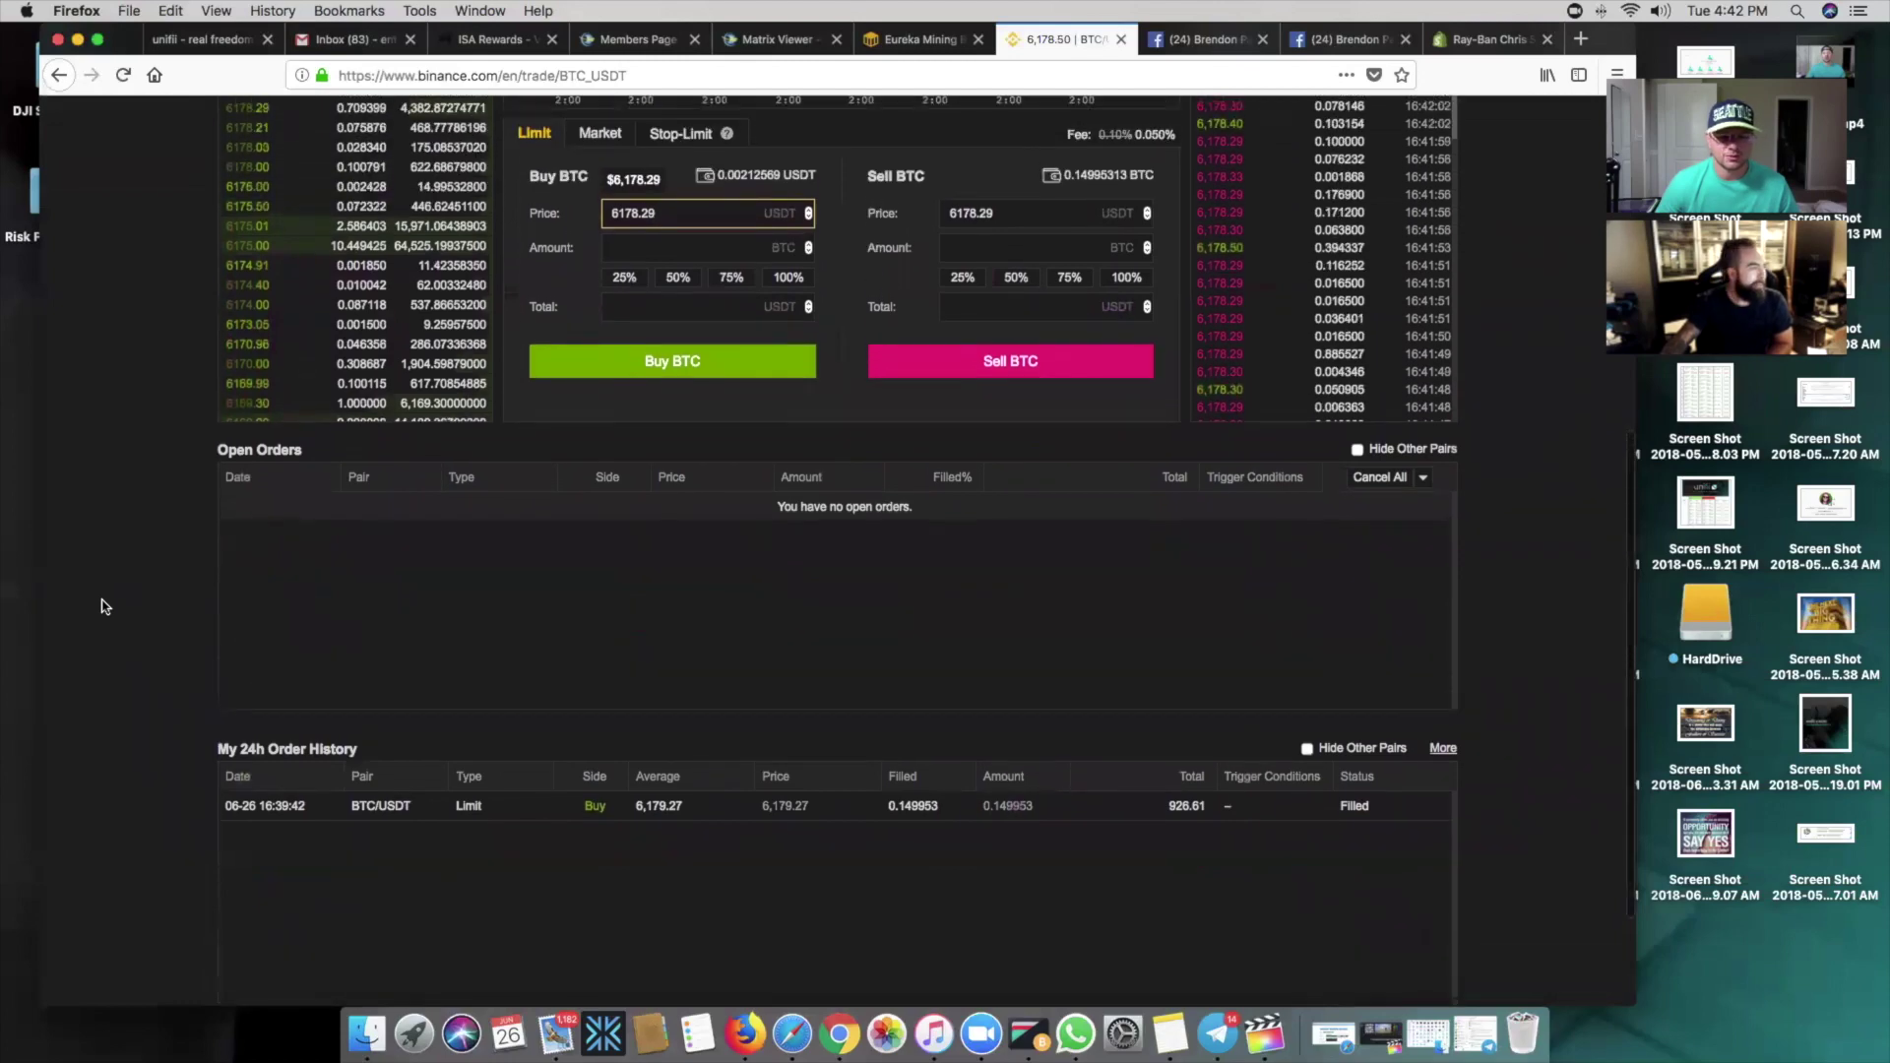
scroll(105, 606, "up", 1)
scroll(106, 606, "up", 1)
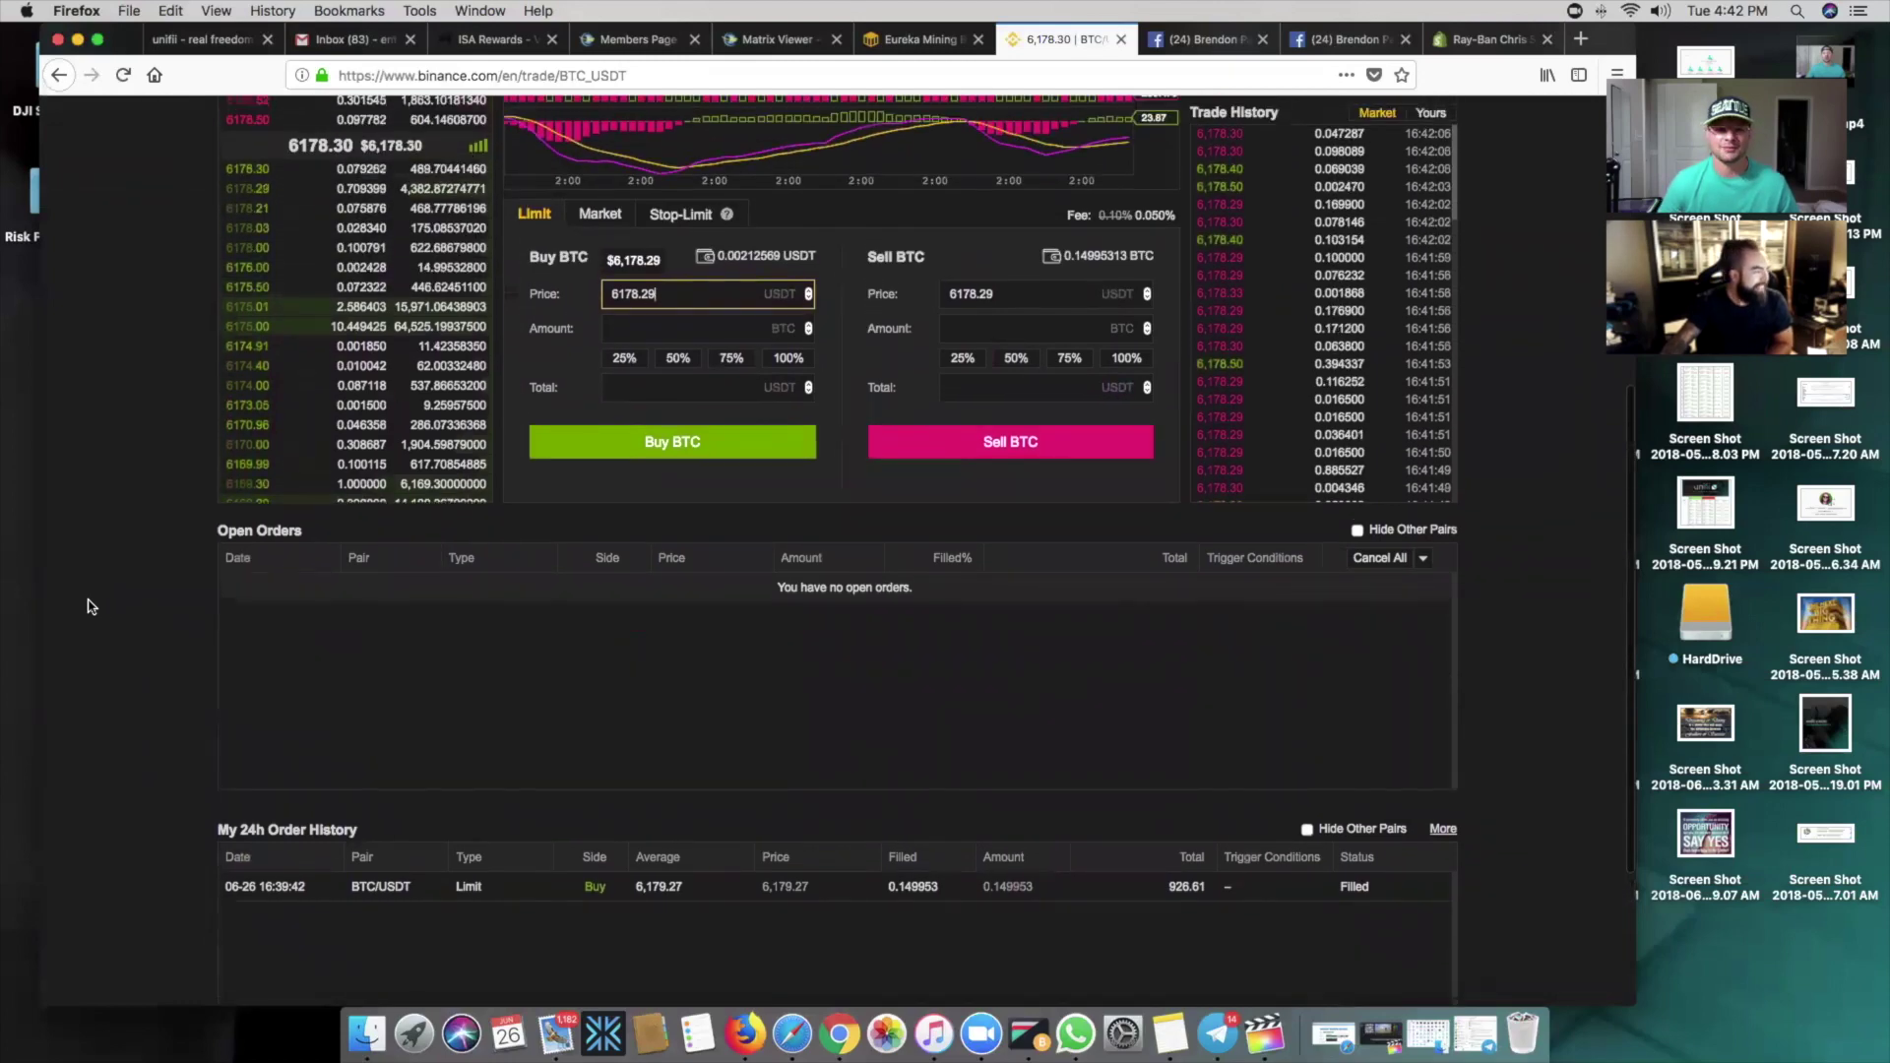
scroll(89, 596, "up", 5)
left_click(196, 48)
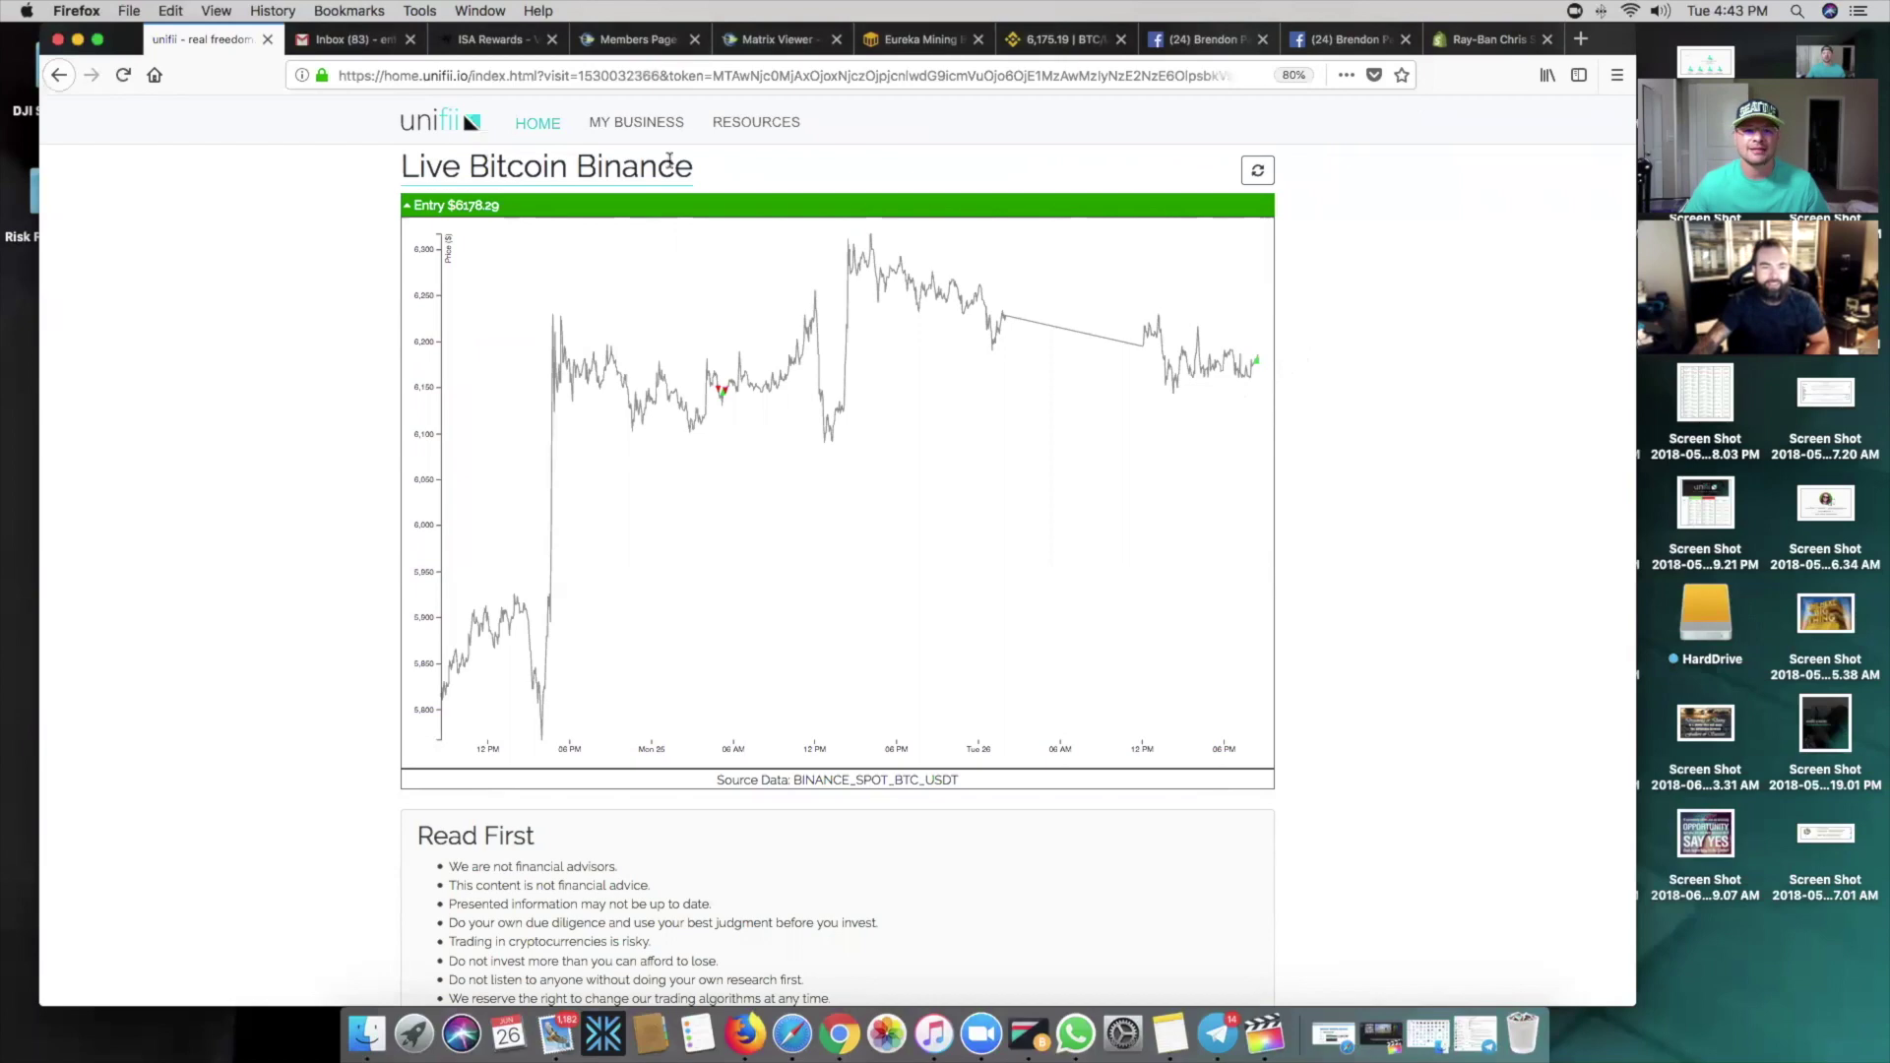
Compare the Unifii chart's 6178.29 entry against the Binance BTC/USDT trading page
left_click(1049, 39)
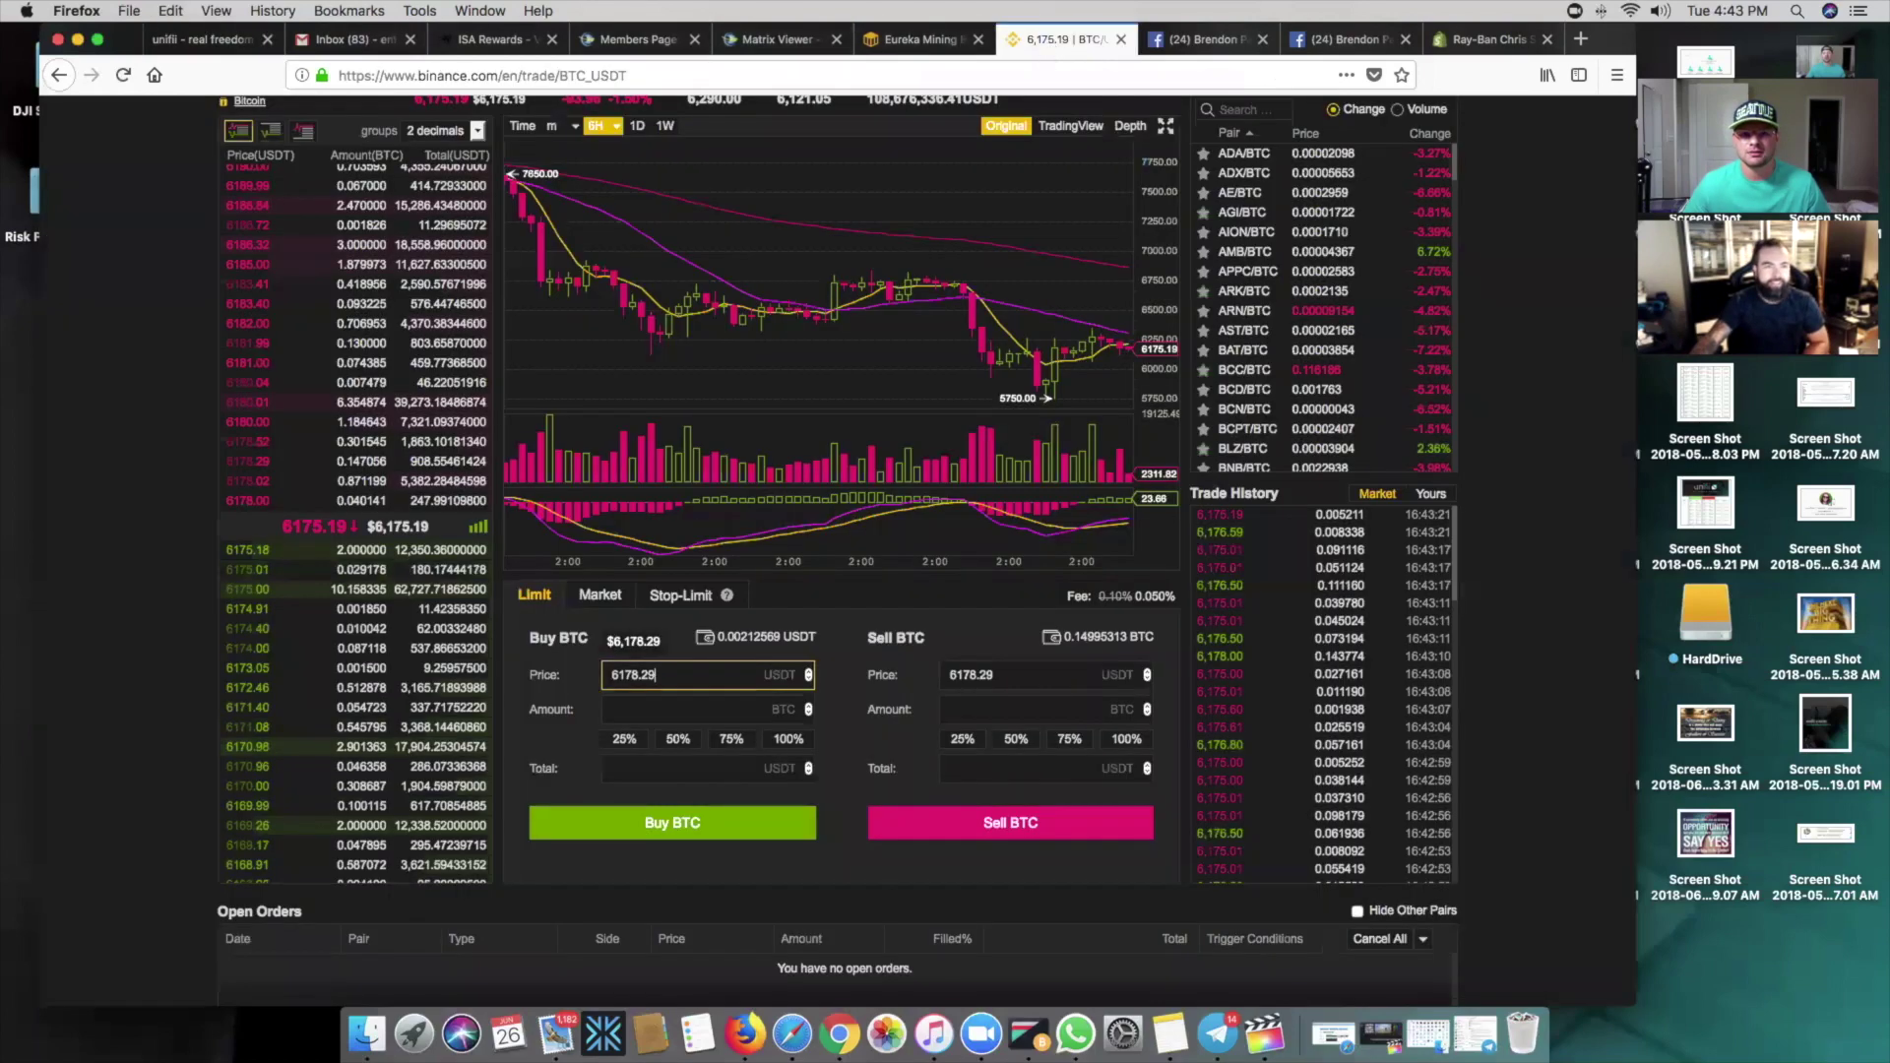
scroll(119, 373, "up", 3)
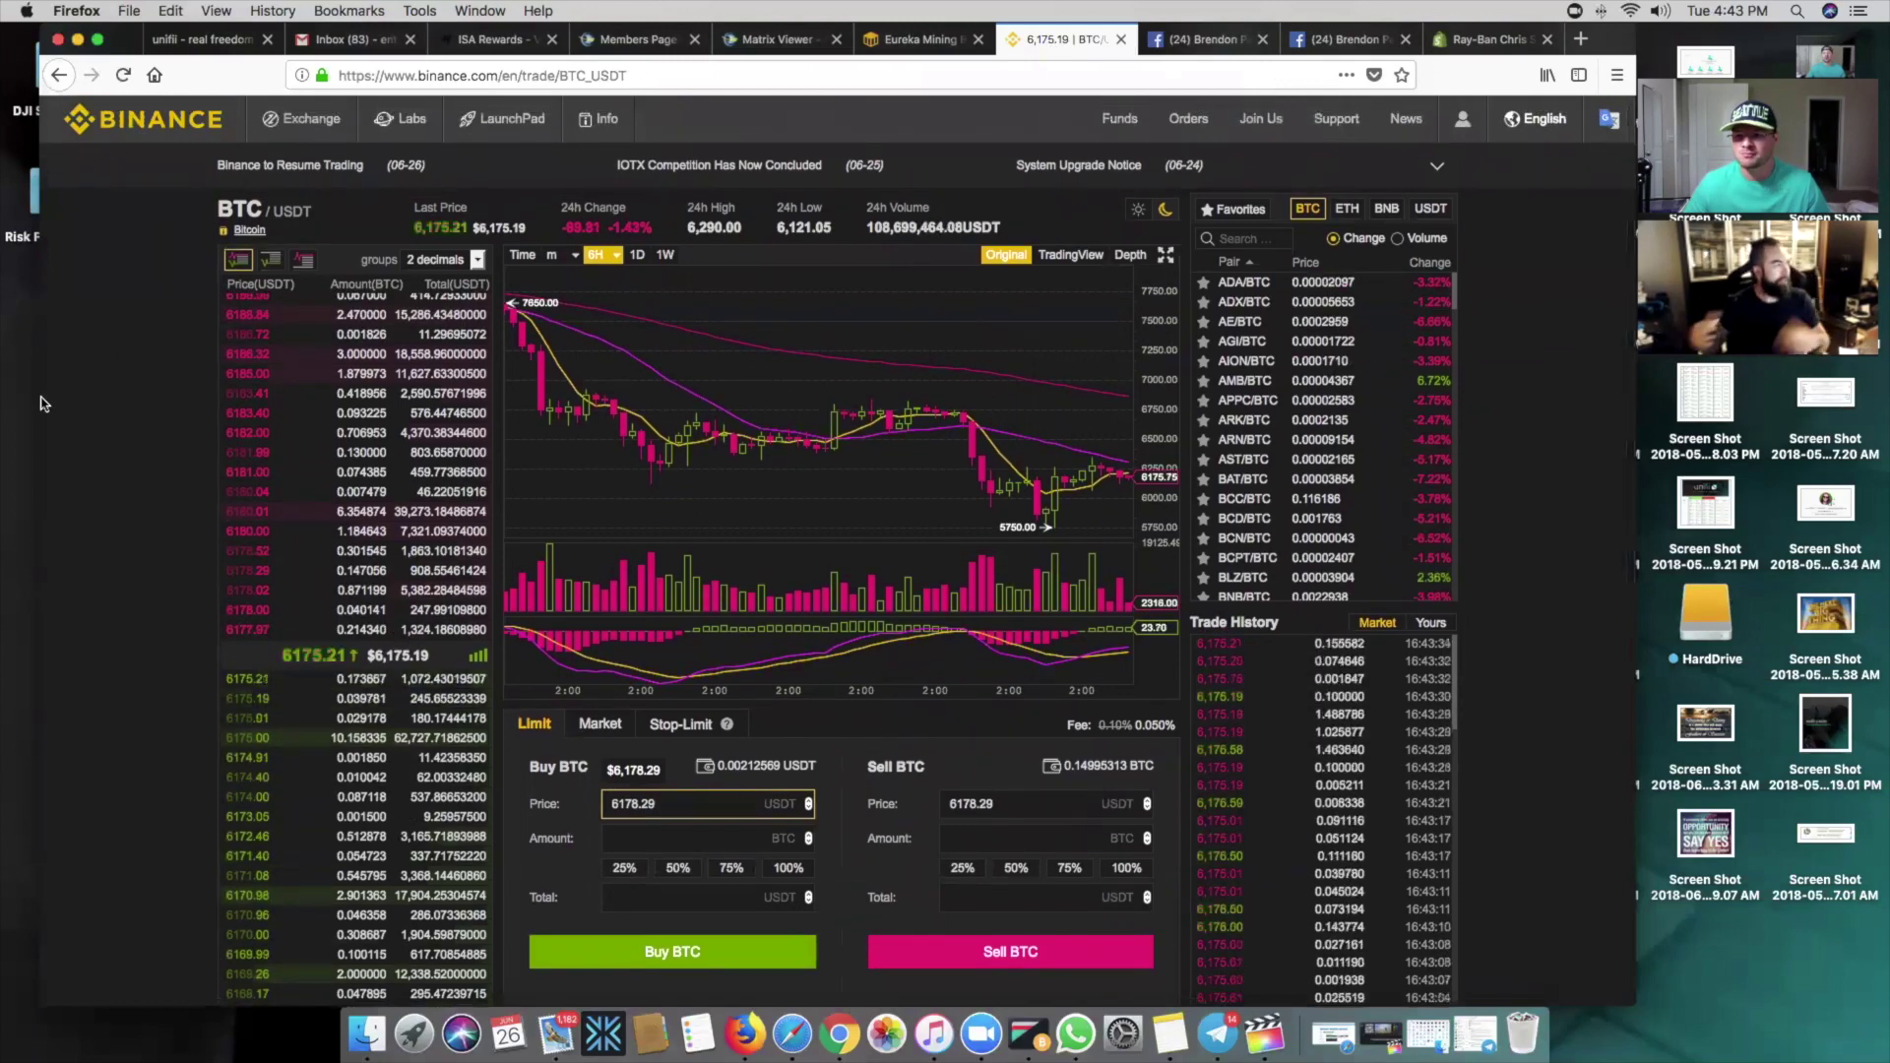
left_click(220, 41)
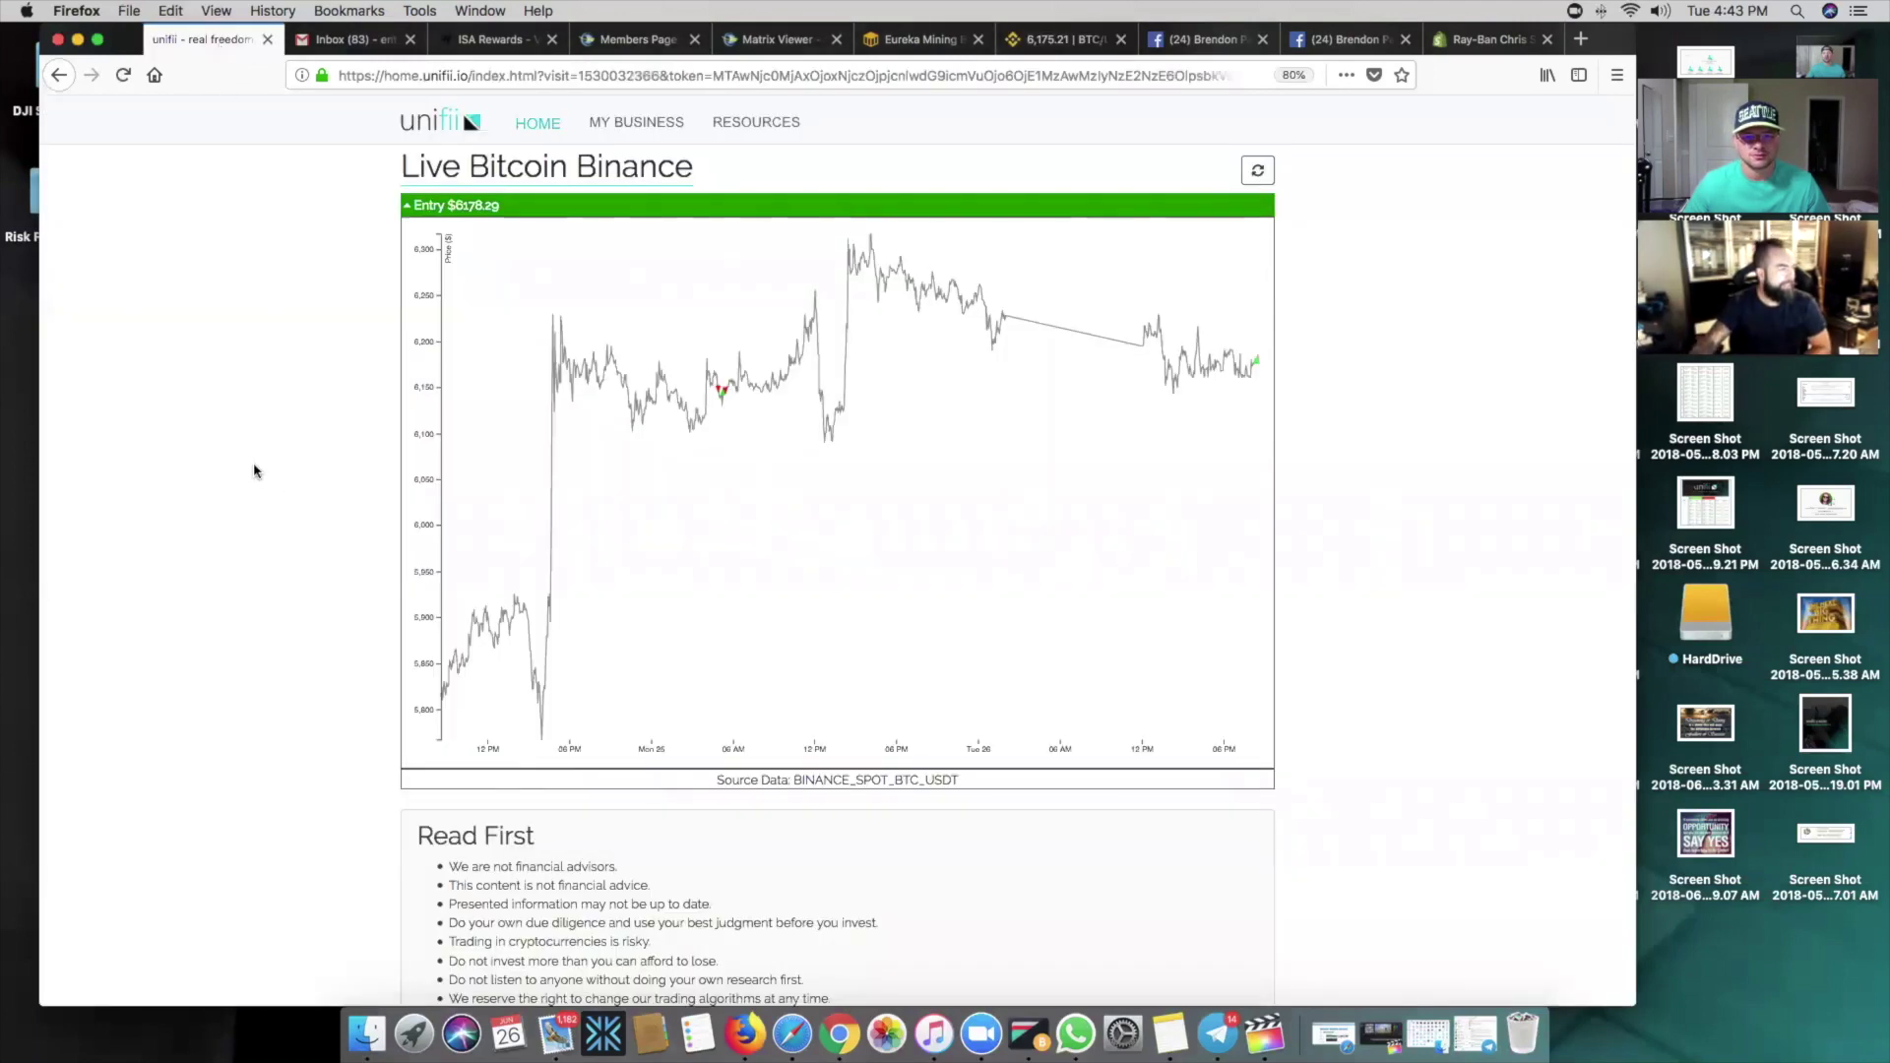
left_click(1029, 41)
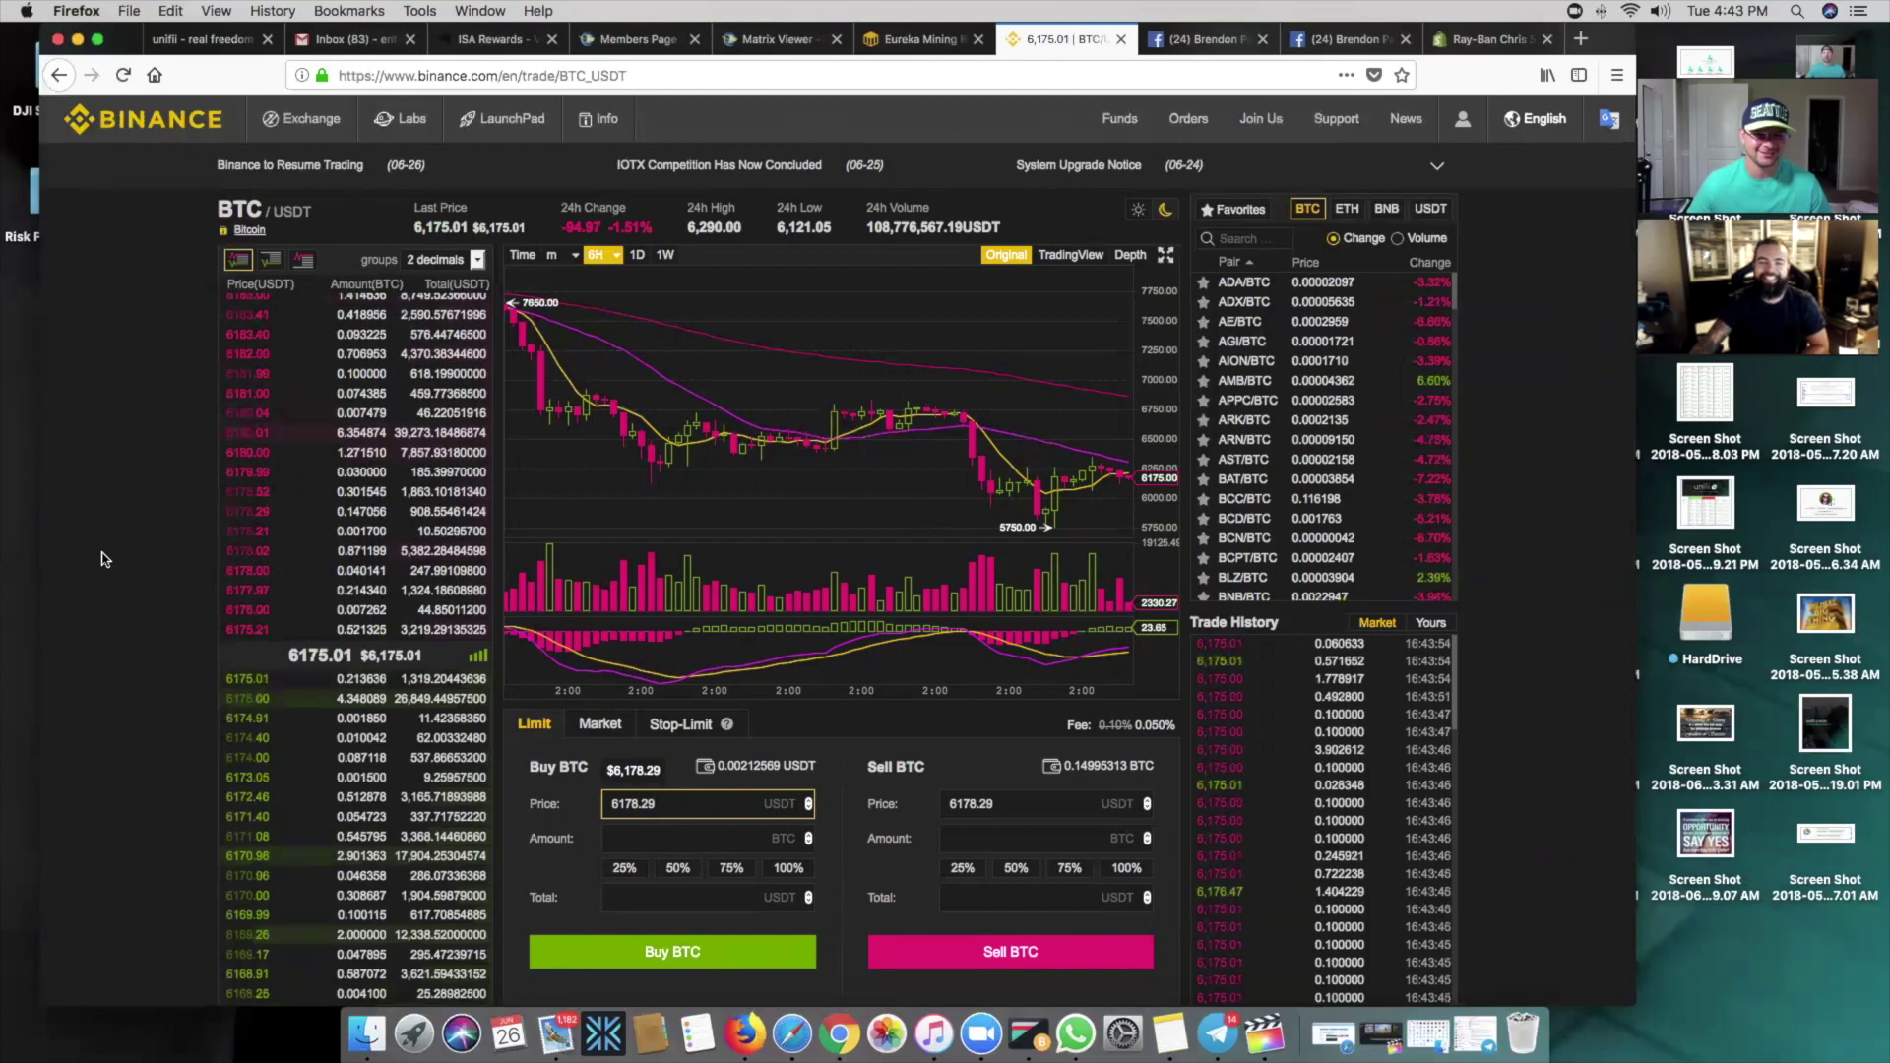
Check Binance Open Orders is empty, recheck Unifii, and finish on the Binance trading page
scroll(118, 613, "down", 2)
scroll(119, 612, "up", 2)
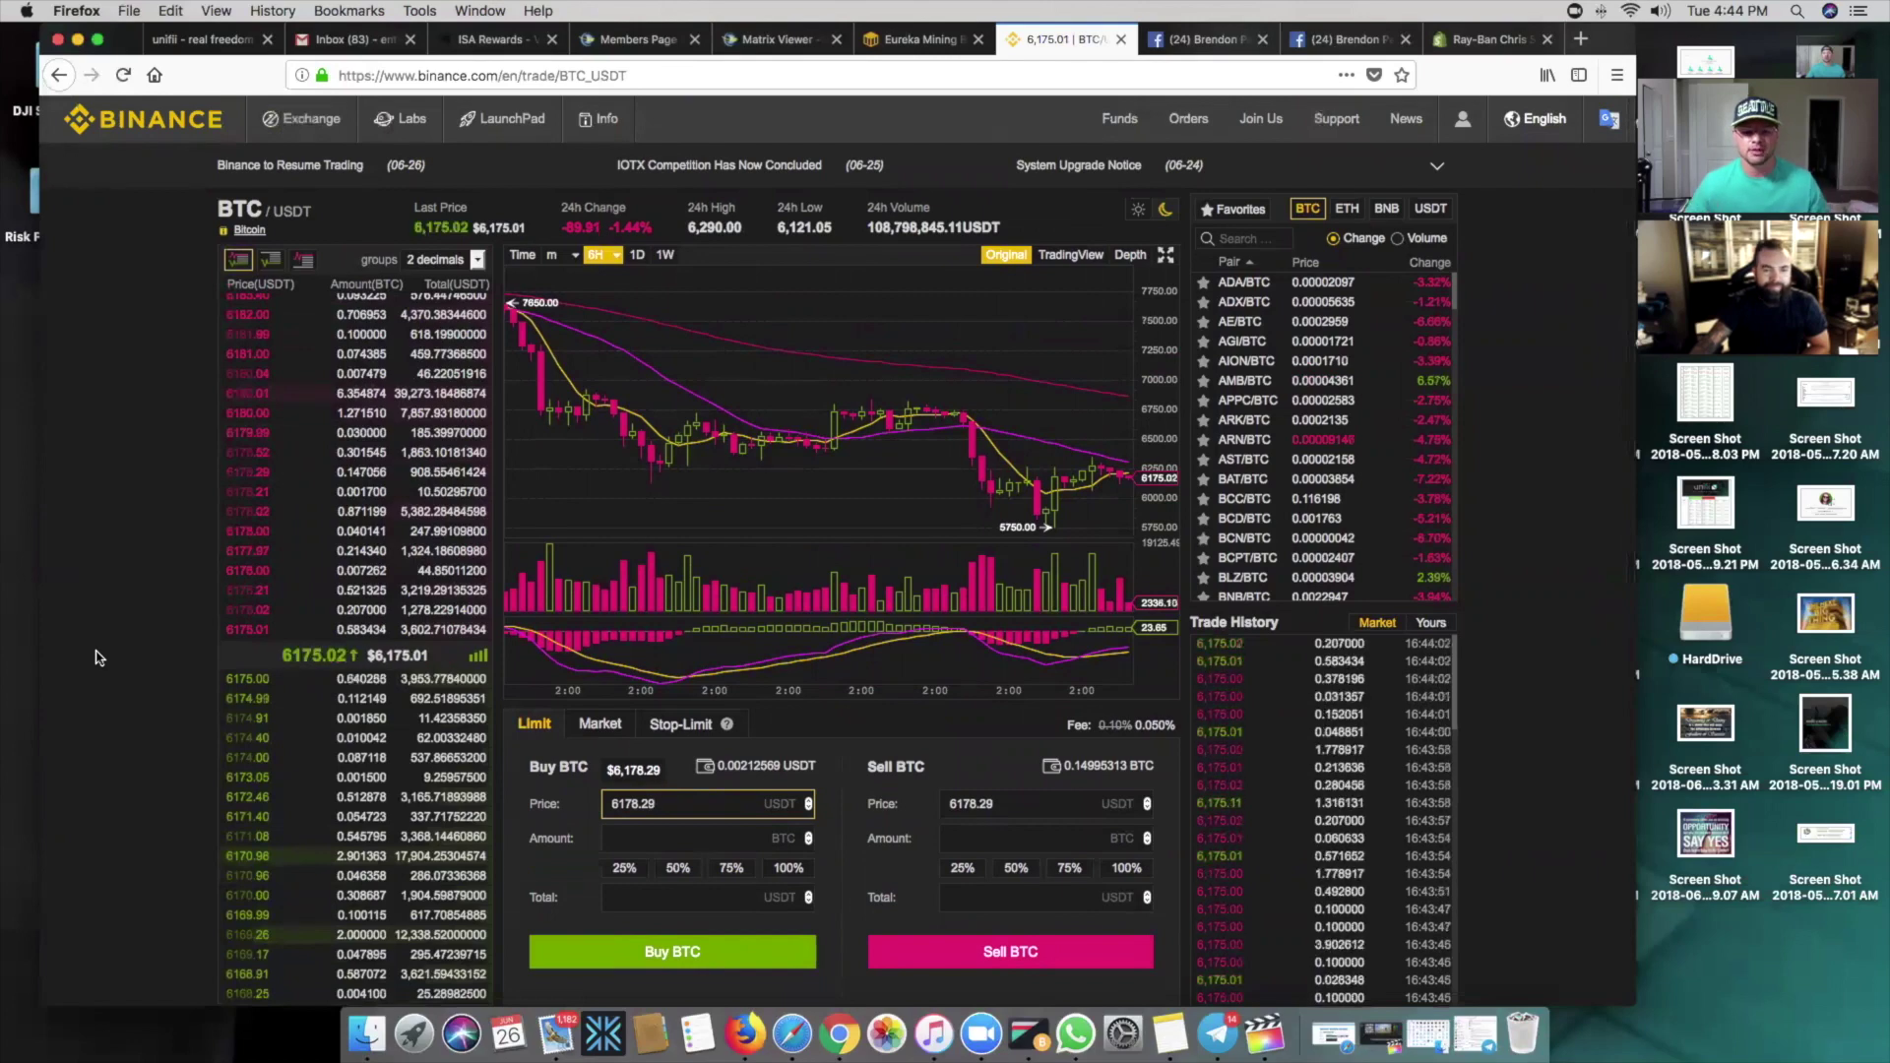
scroll(97, 679, "down", 2)
scroll(97, 682, "down", 2)
scroll(104, 669, "down", 1)
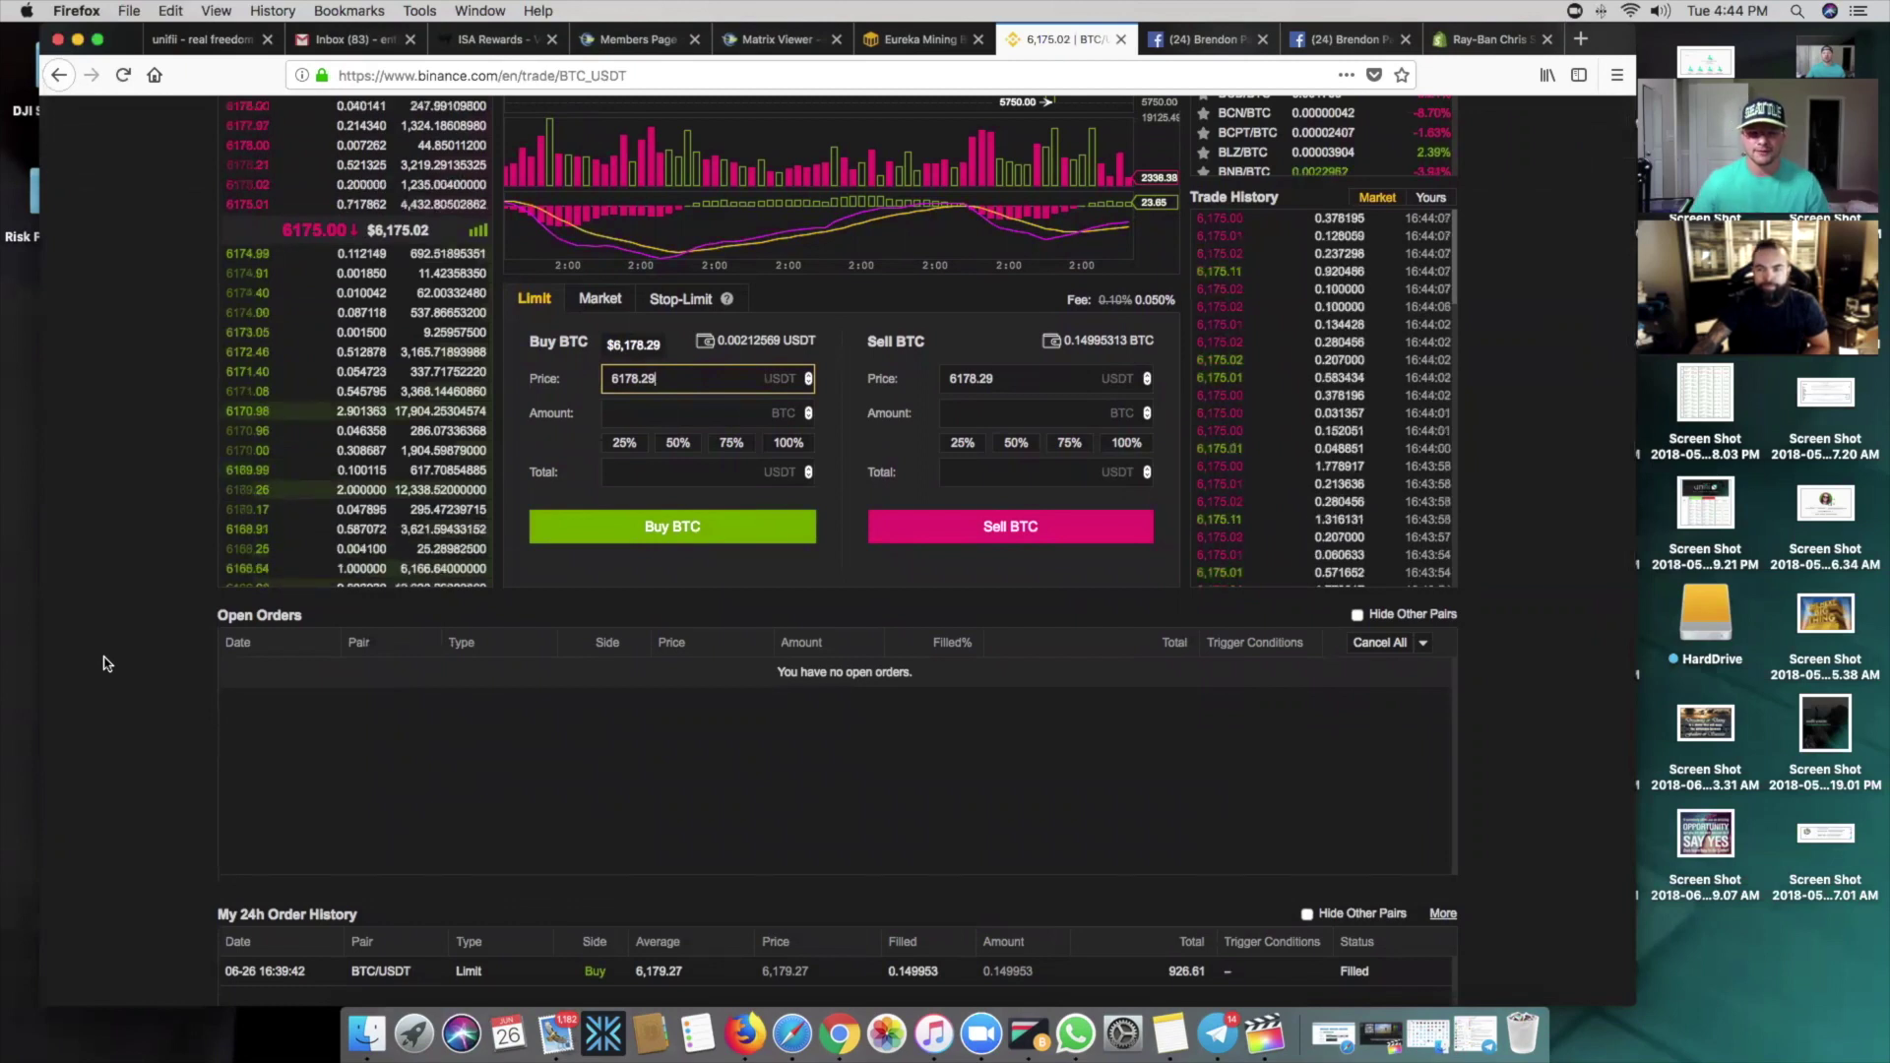
scroll(96, 610, "up", 5)
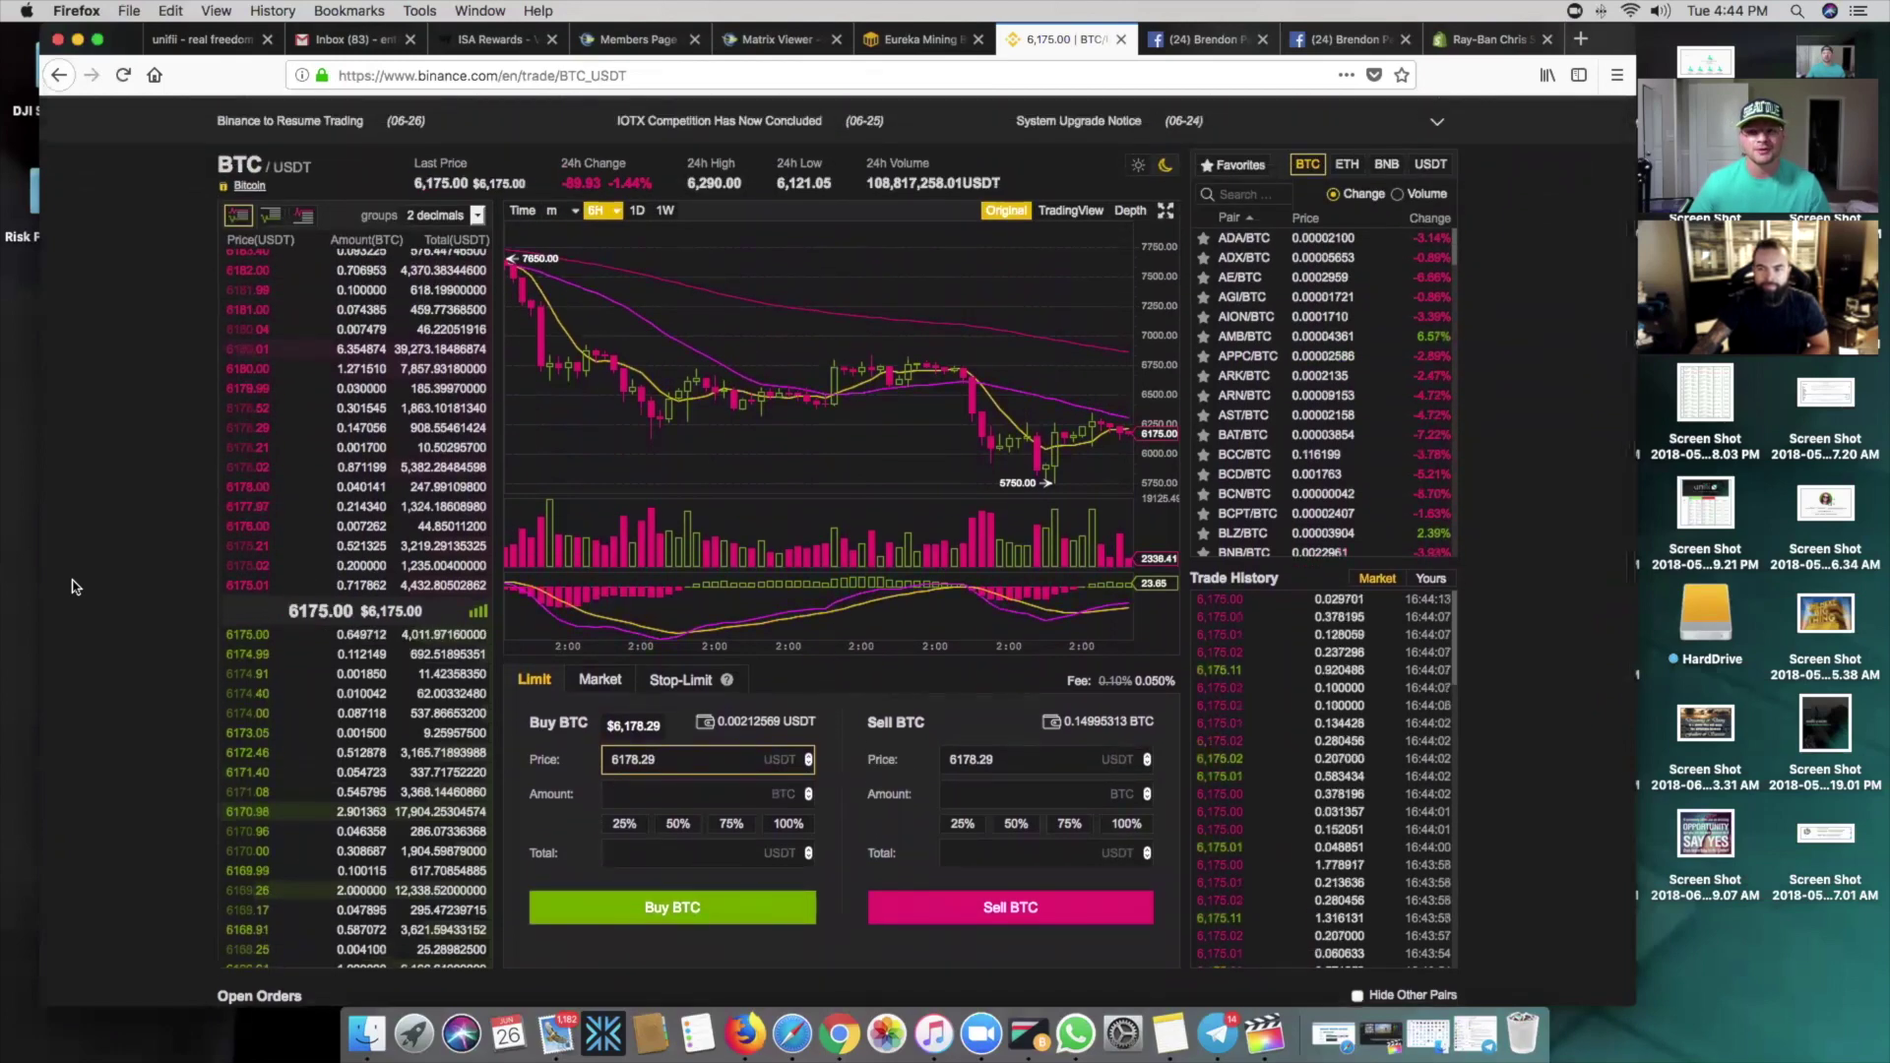
left_click(234, 45)
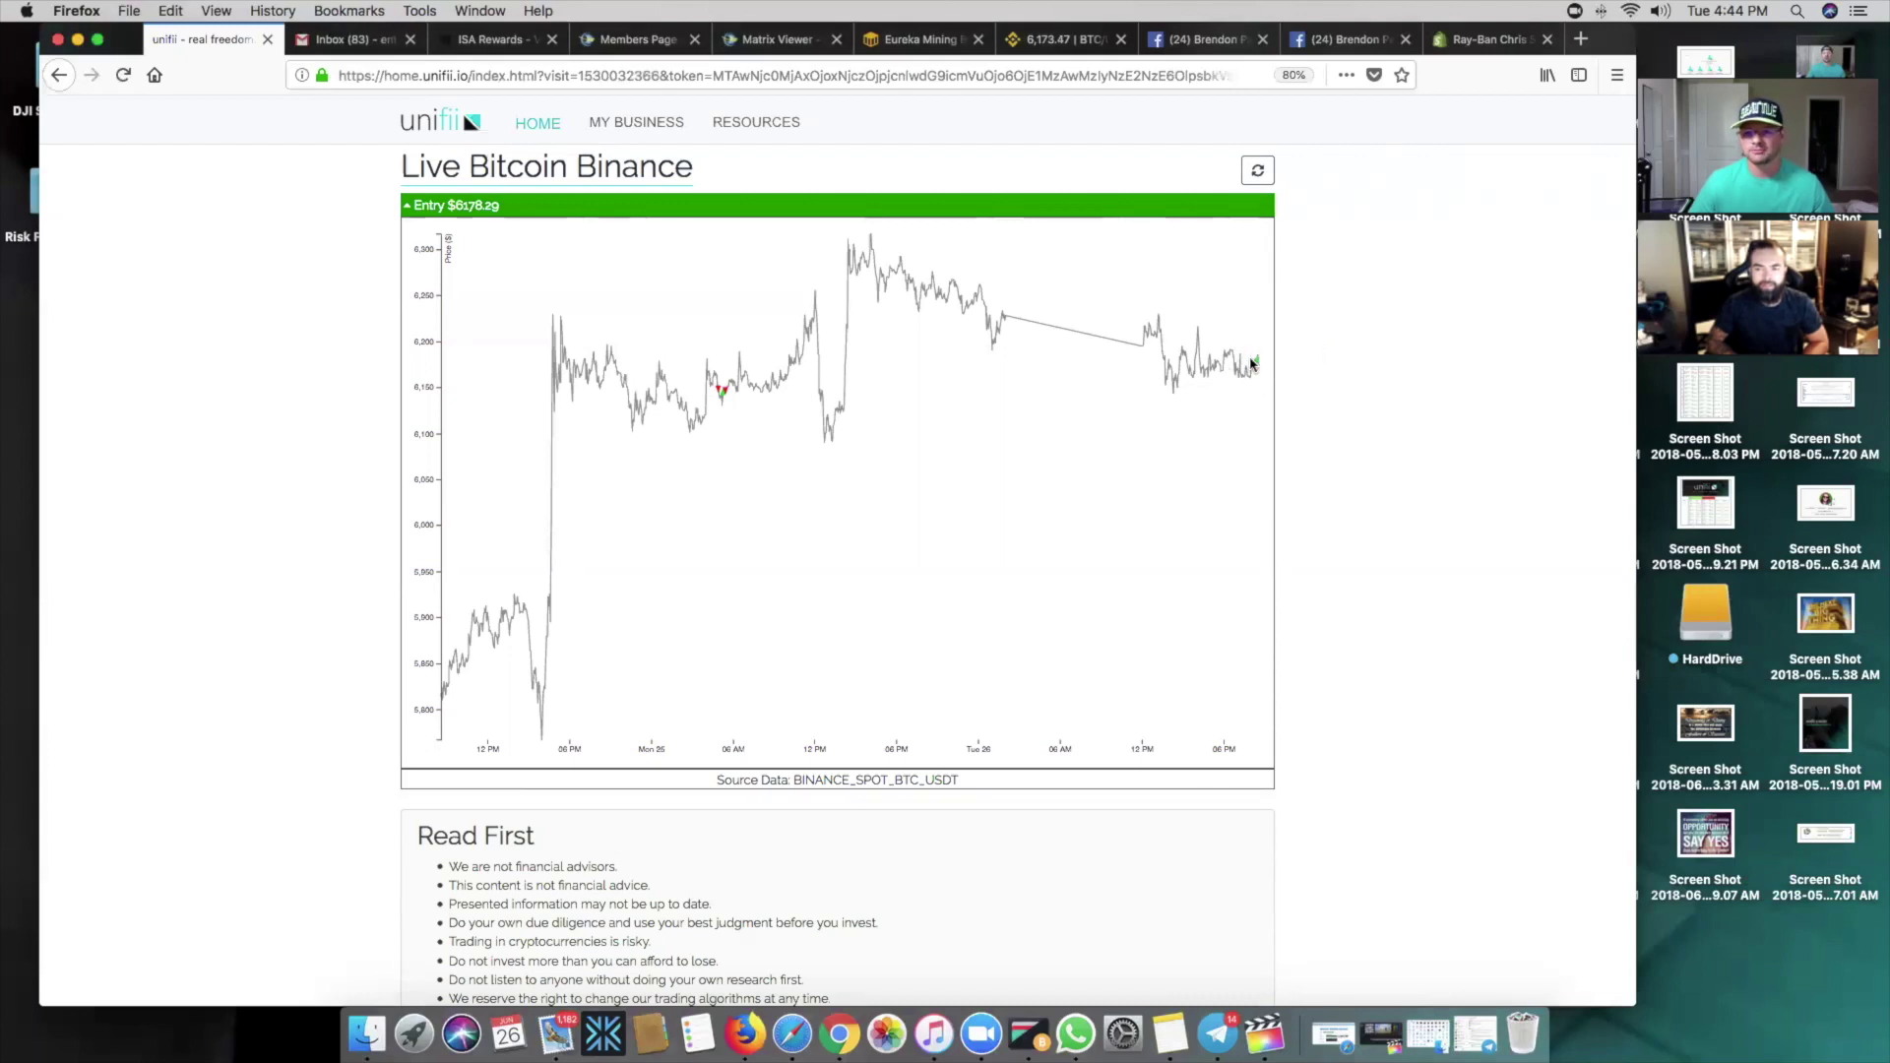
left_click(1046, 47)
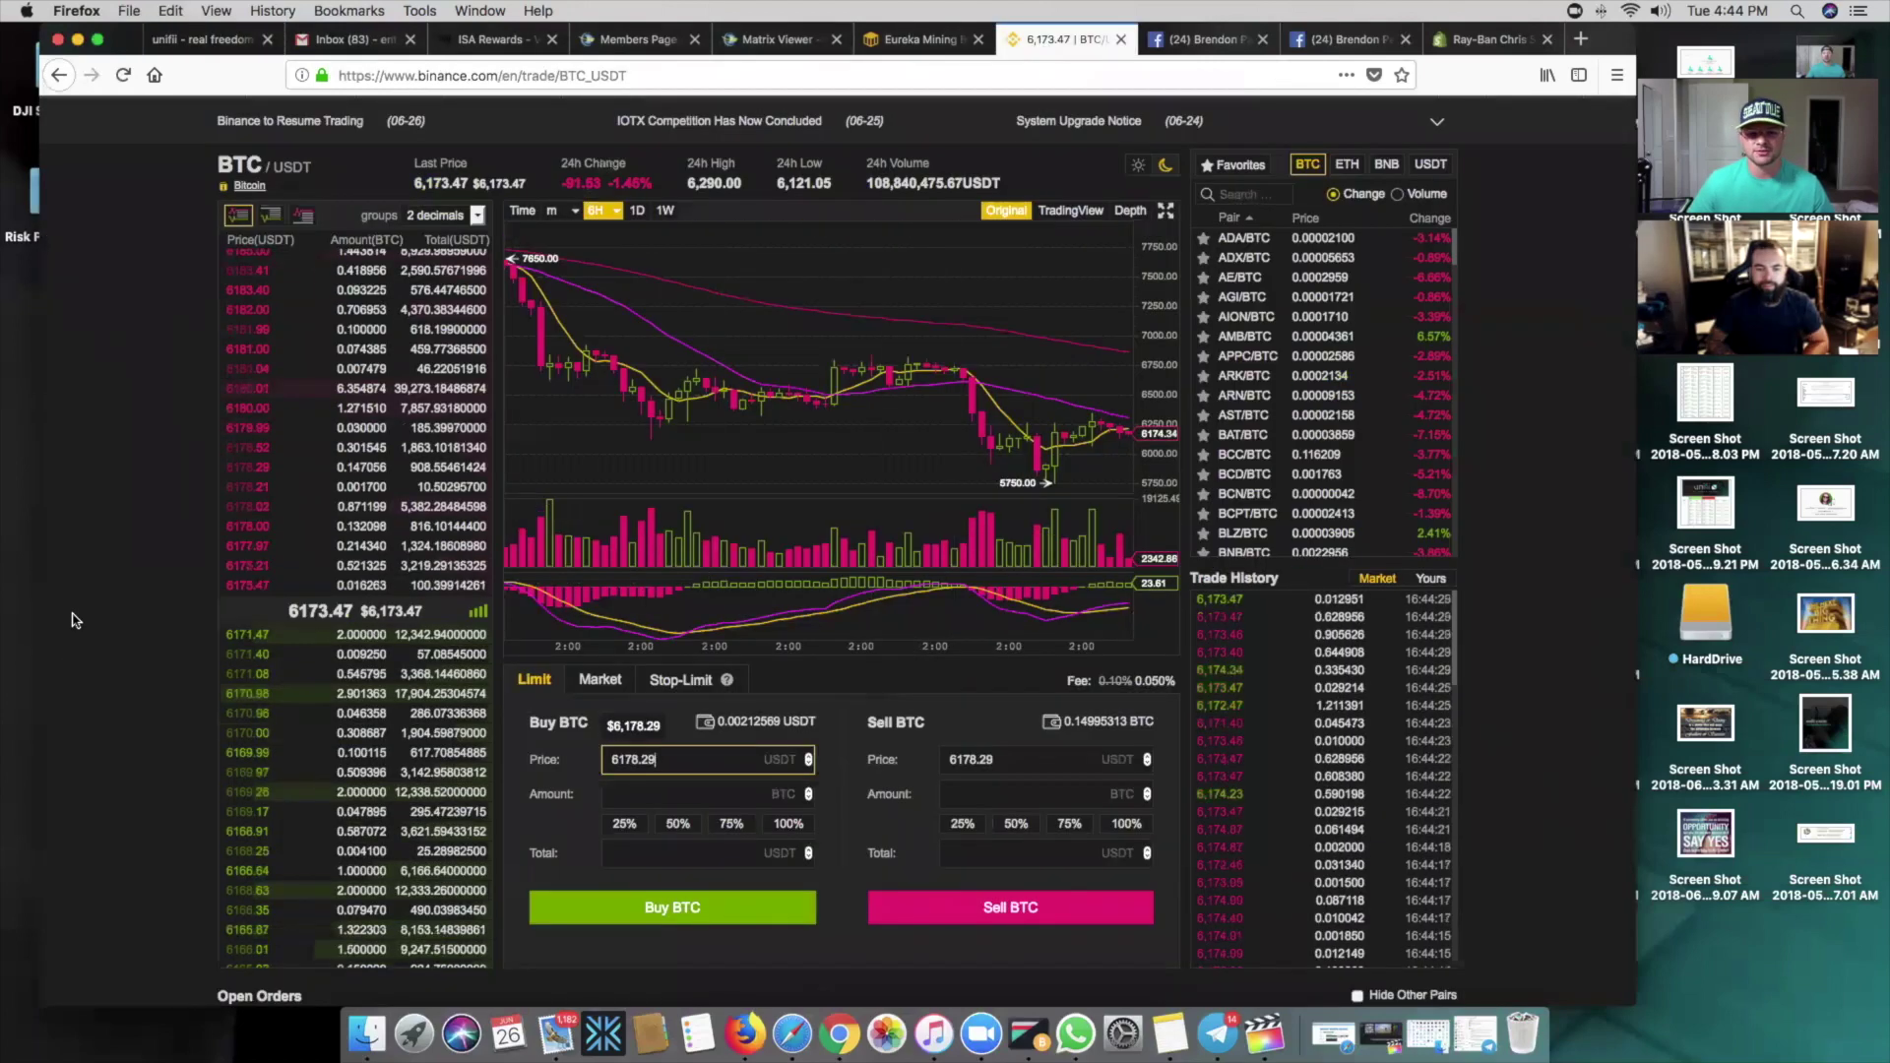
Switch the order form to Stop-Limit
scroll(71, 624, "down", 2)
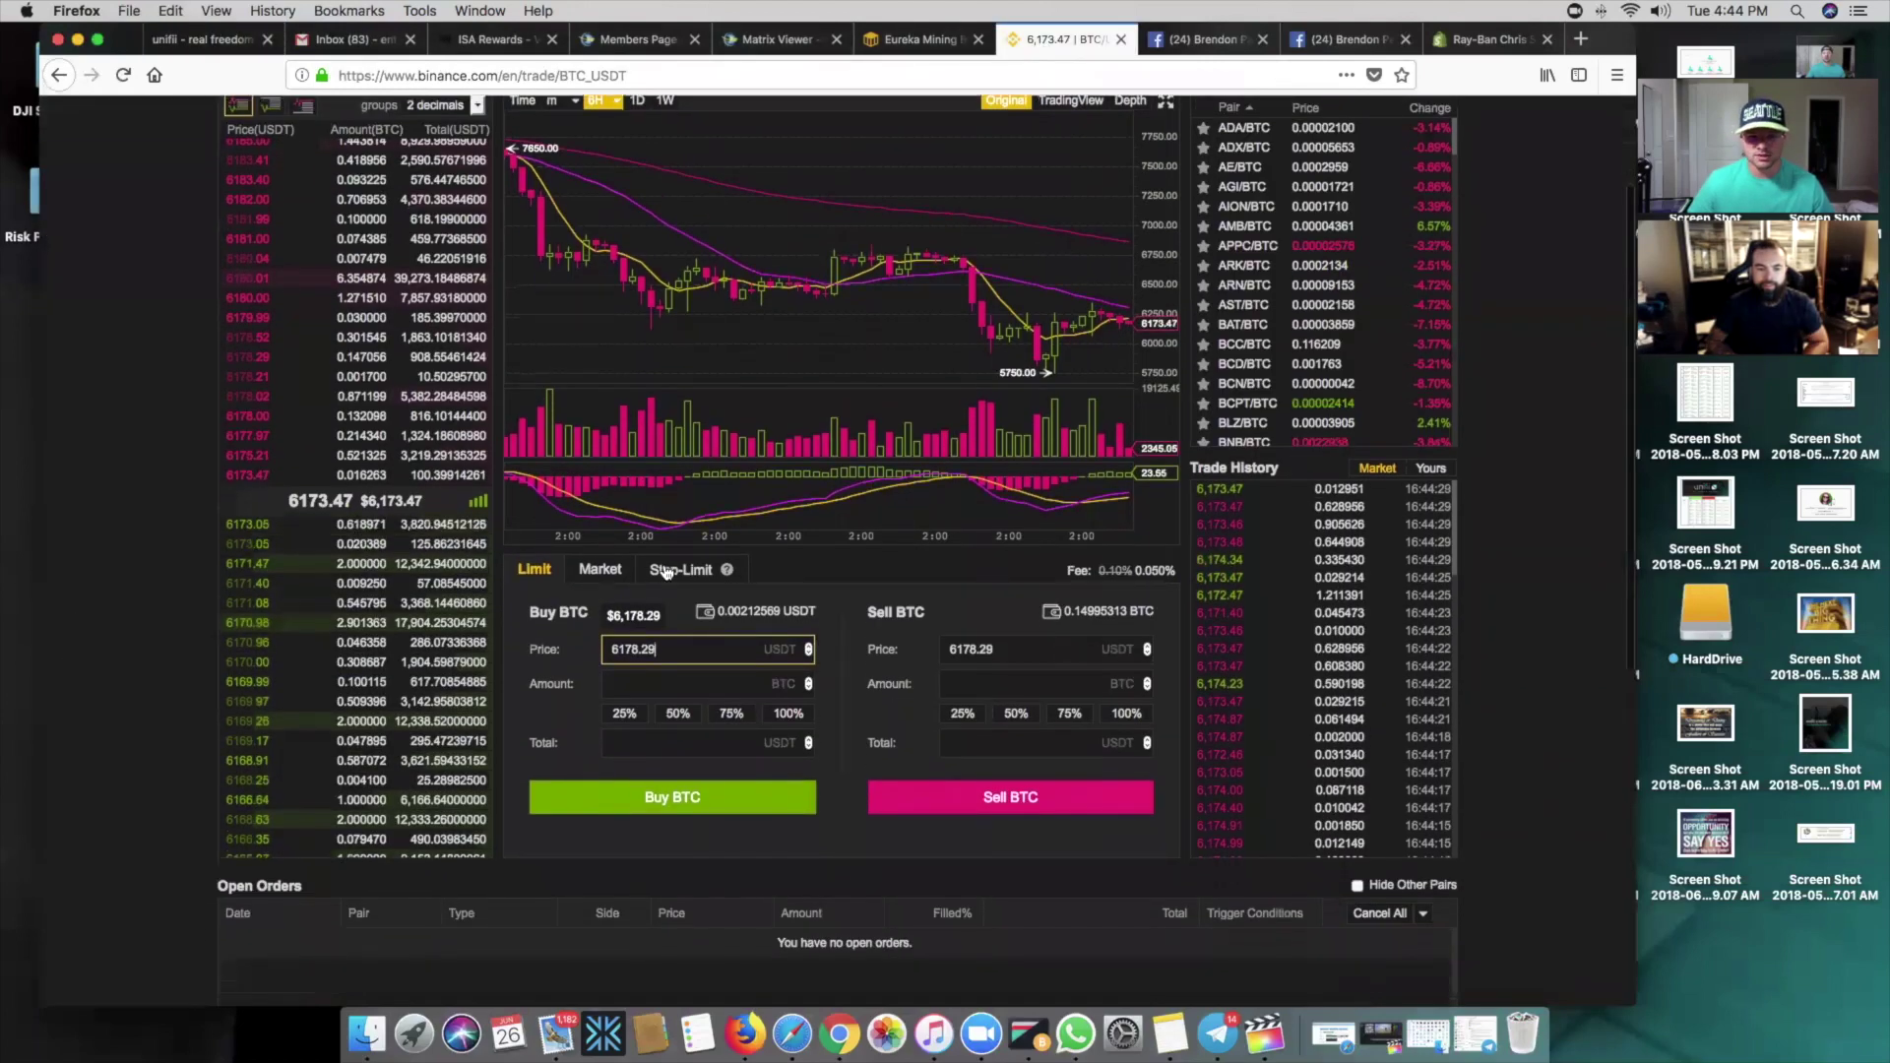
left_click(679, 571)
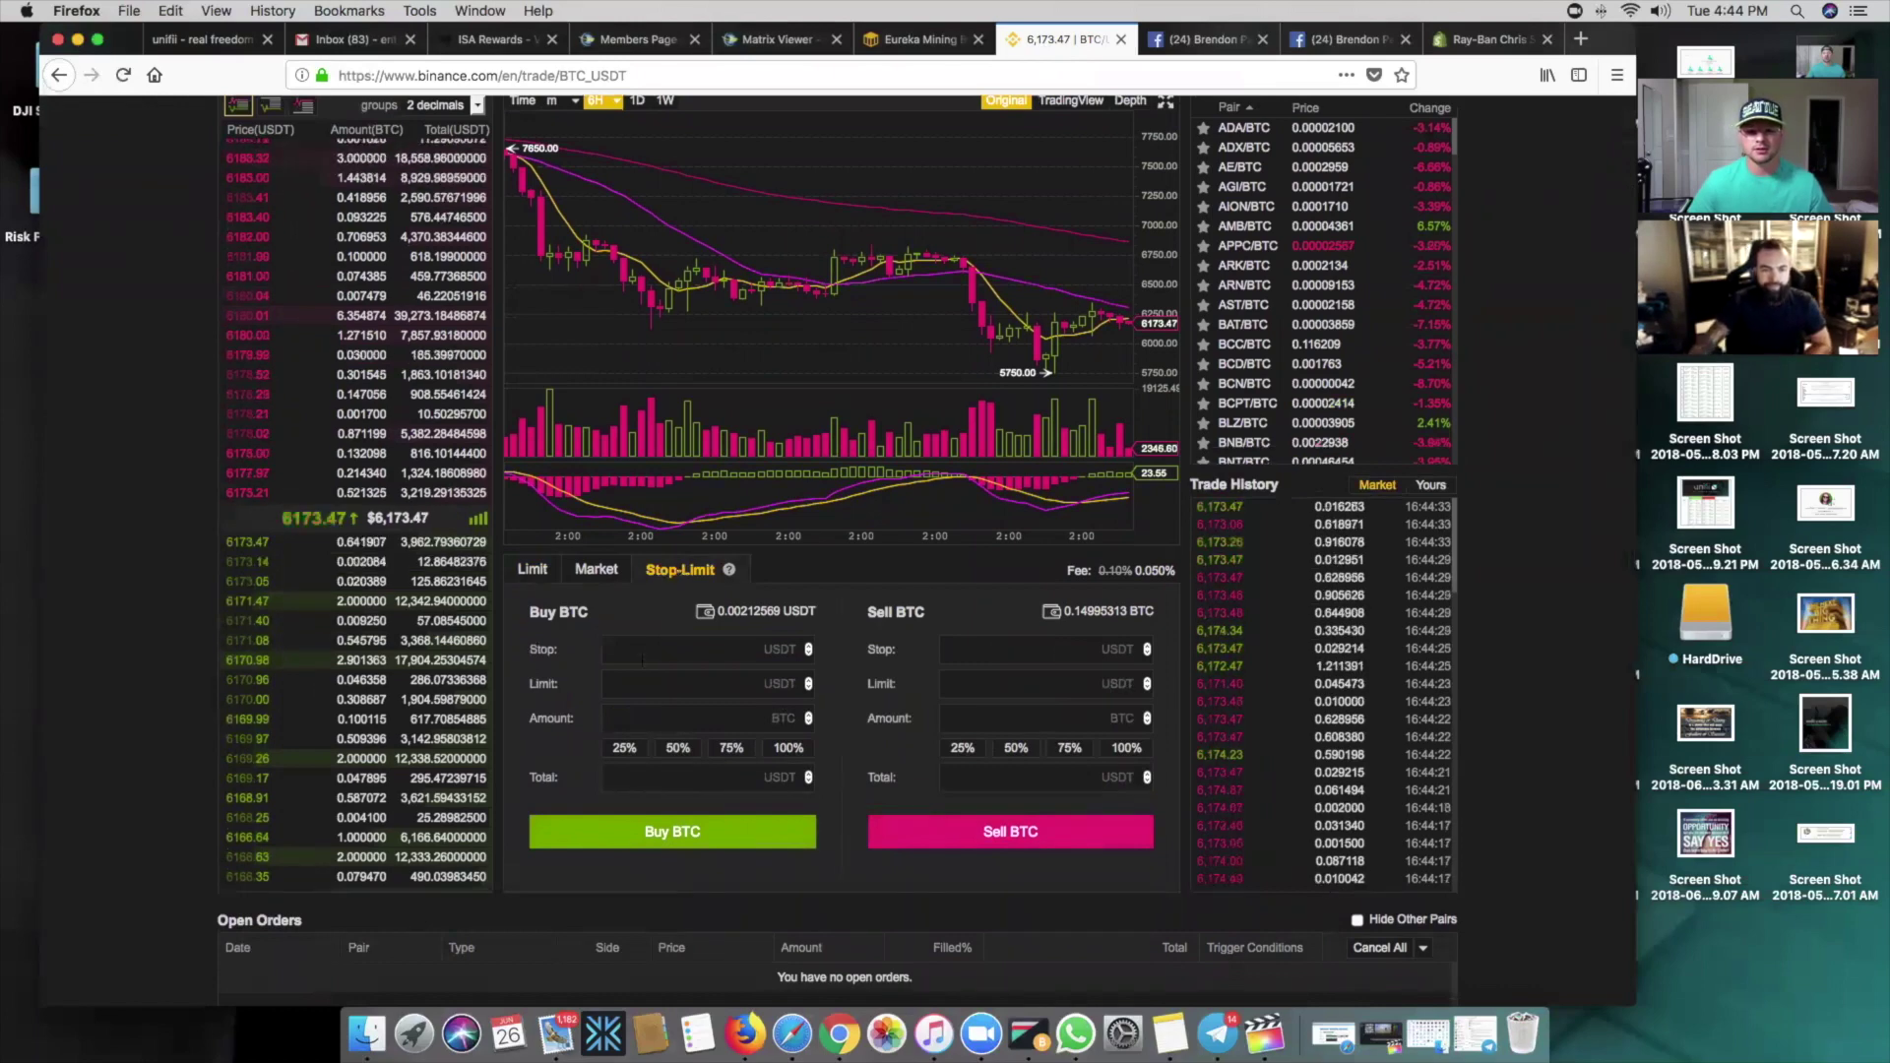
scroll(147, 615, "up", 2)
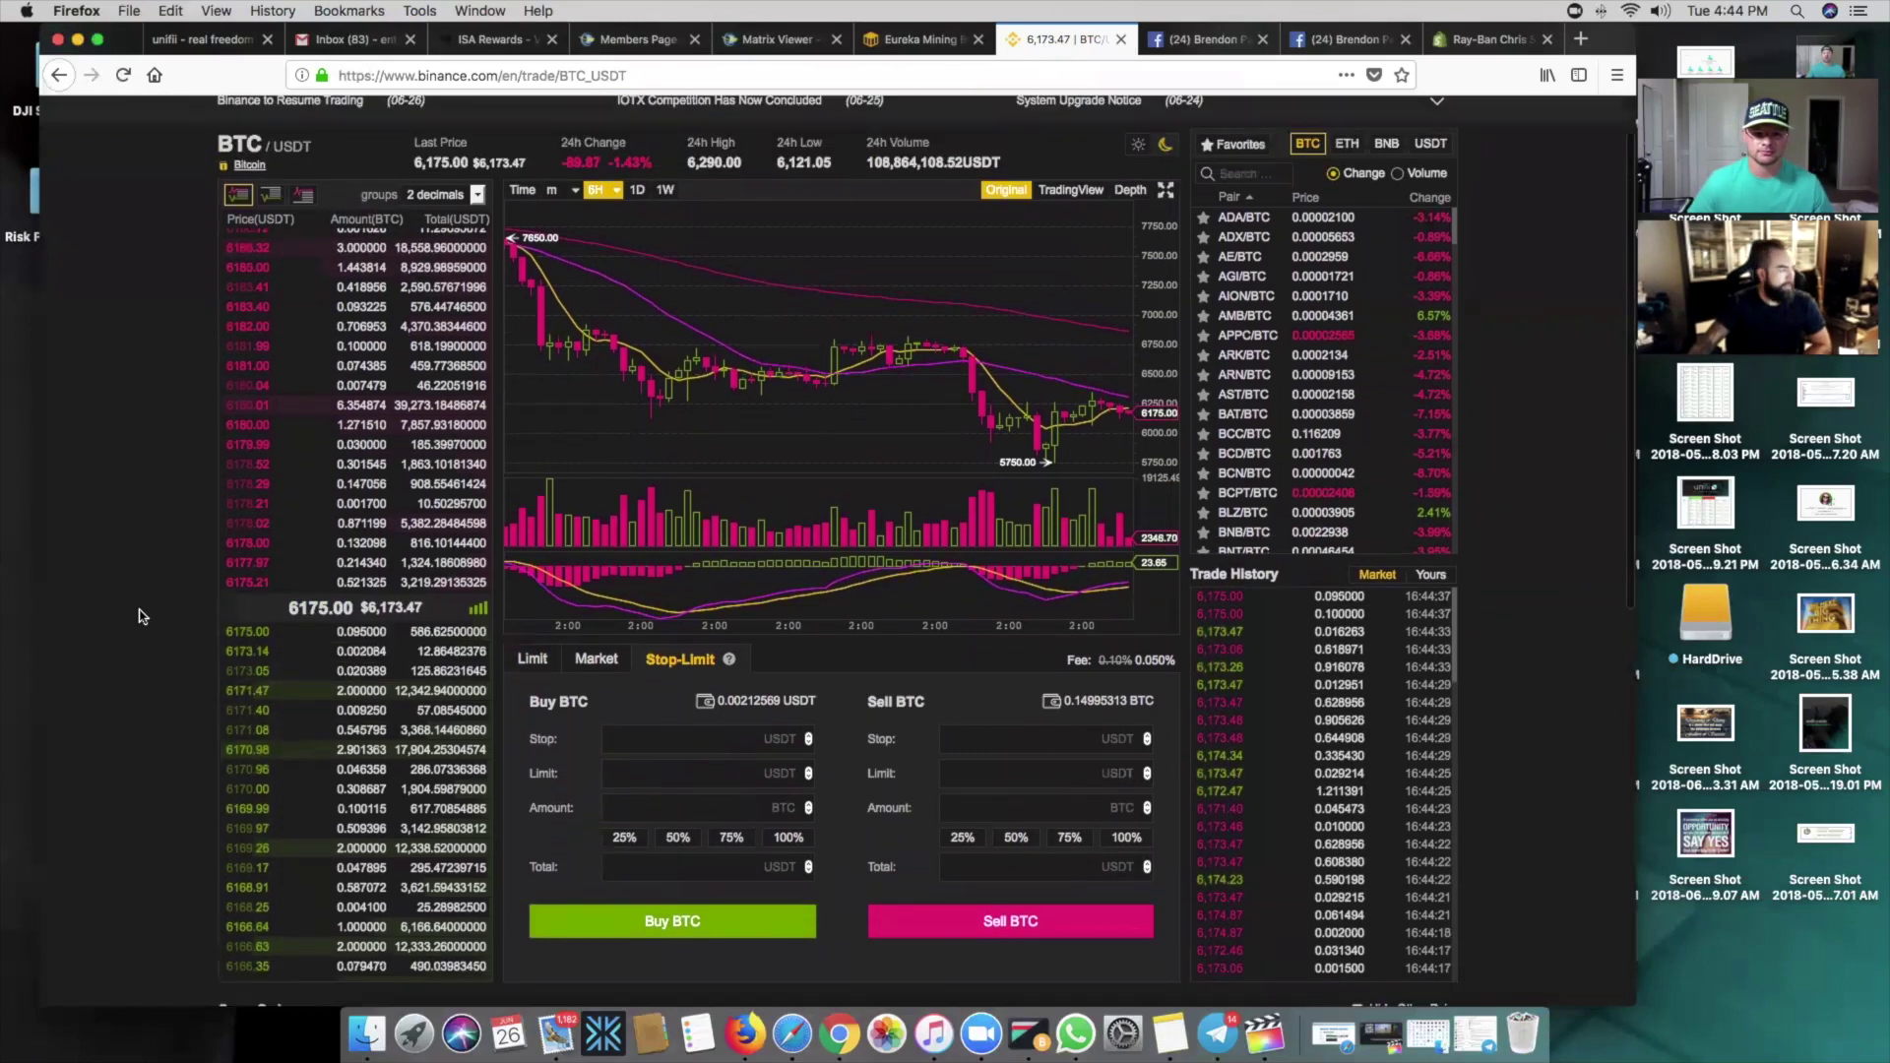
scroll(145, 608, "down", 2)
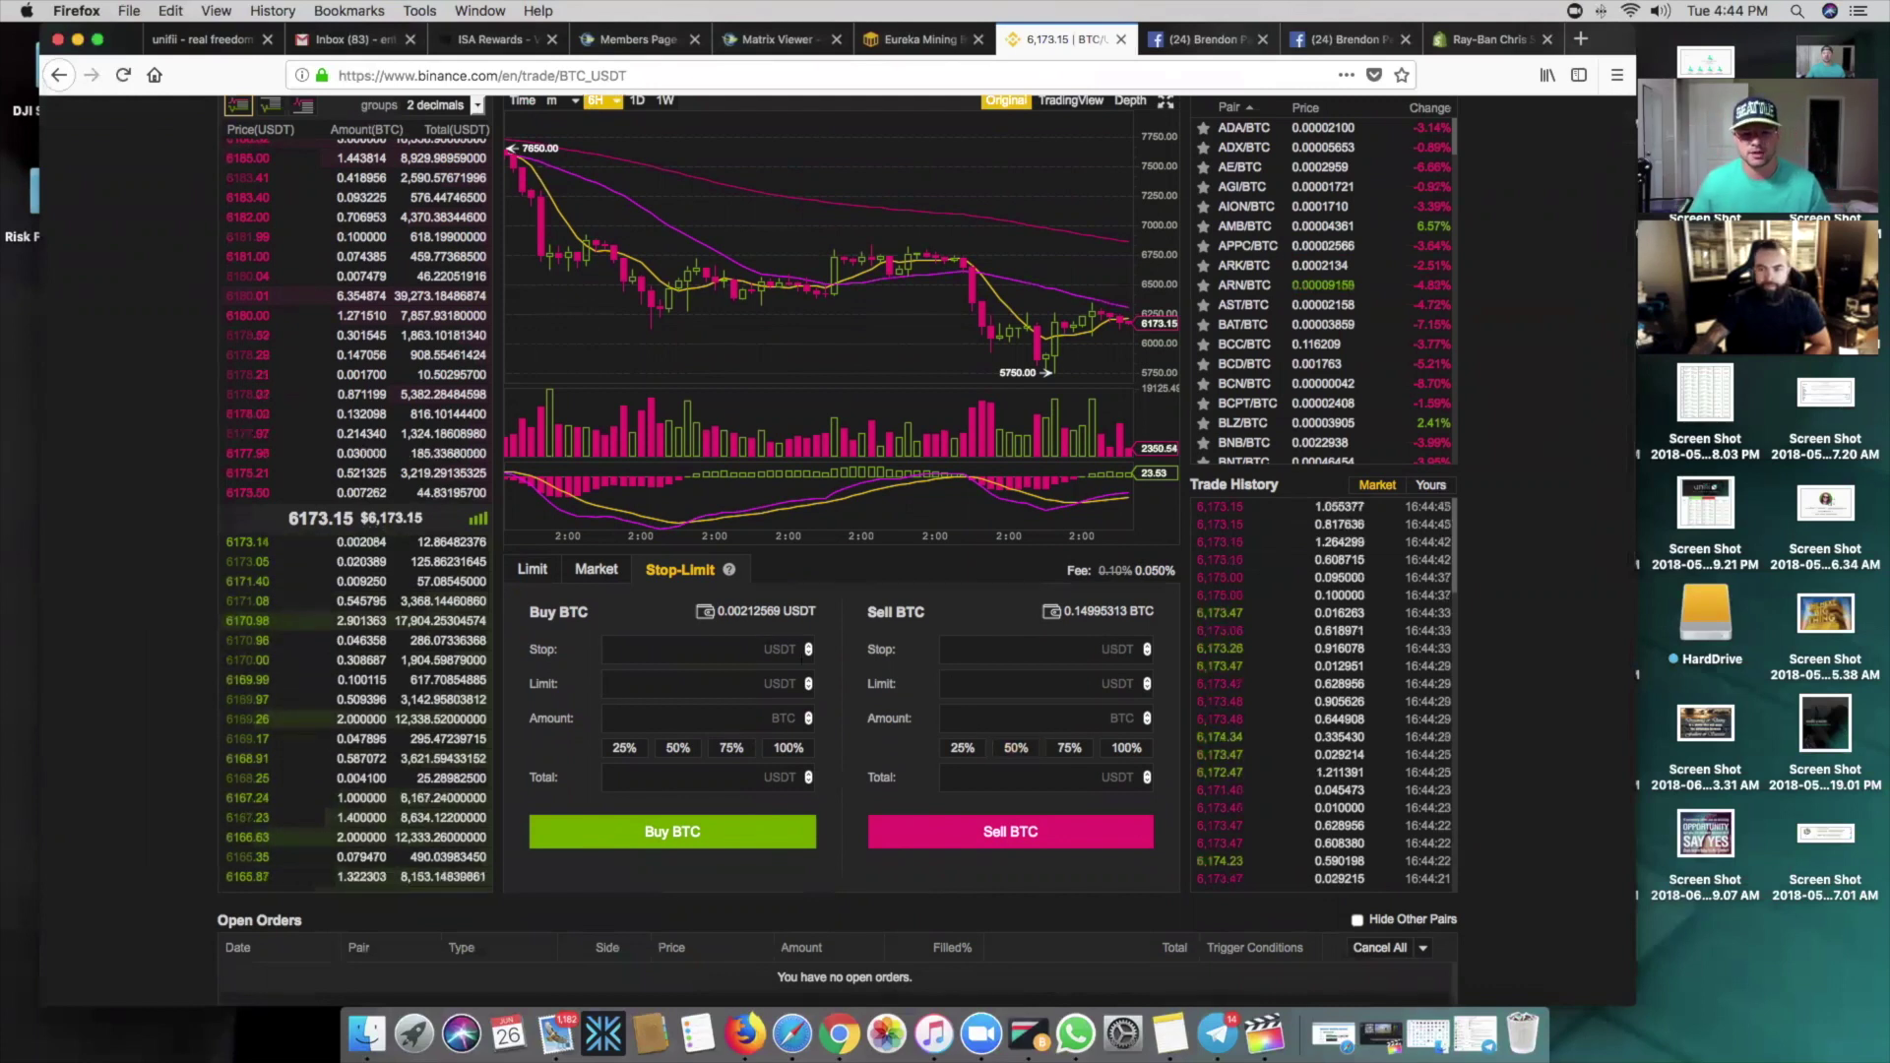
Set the stop-limit sell amount to the full 0.149953 BTC balance
left_click(647, 651)
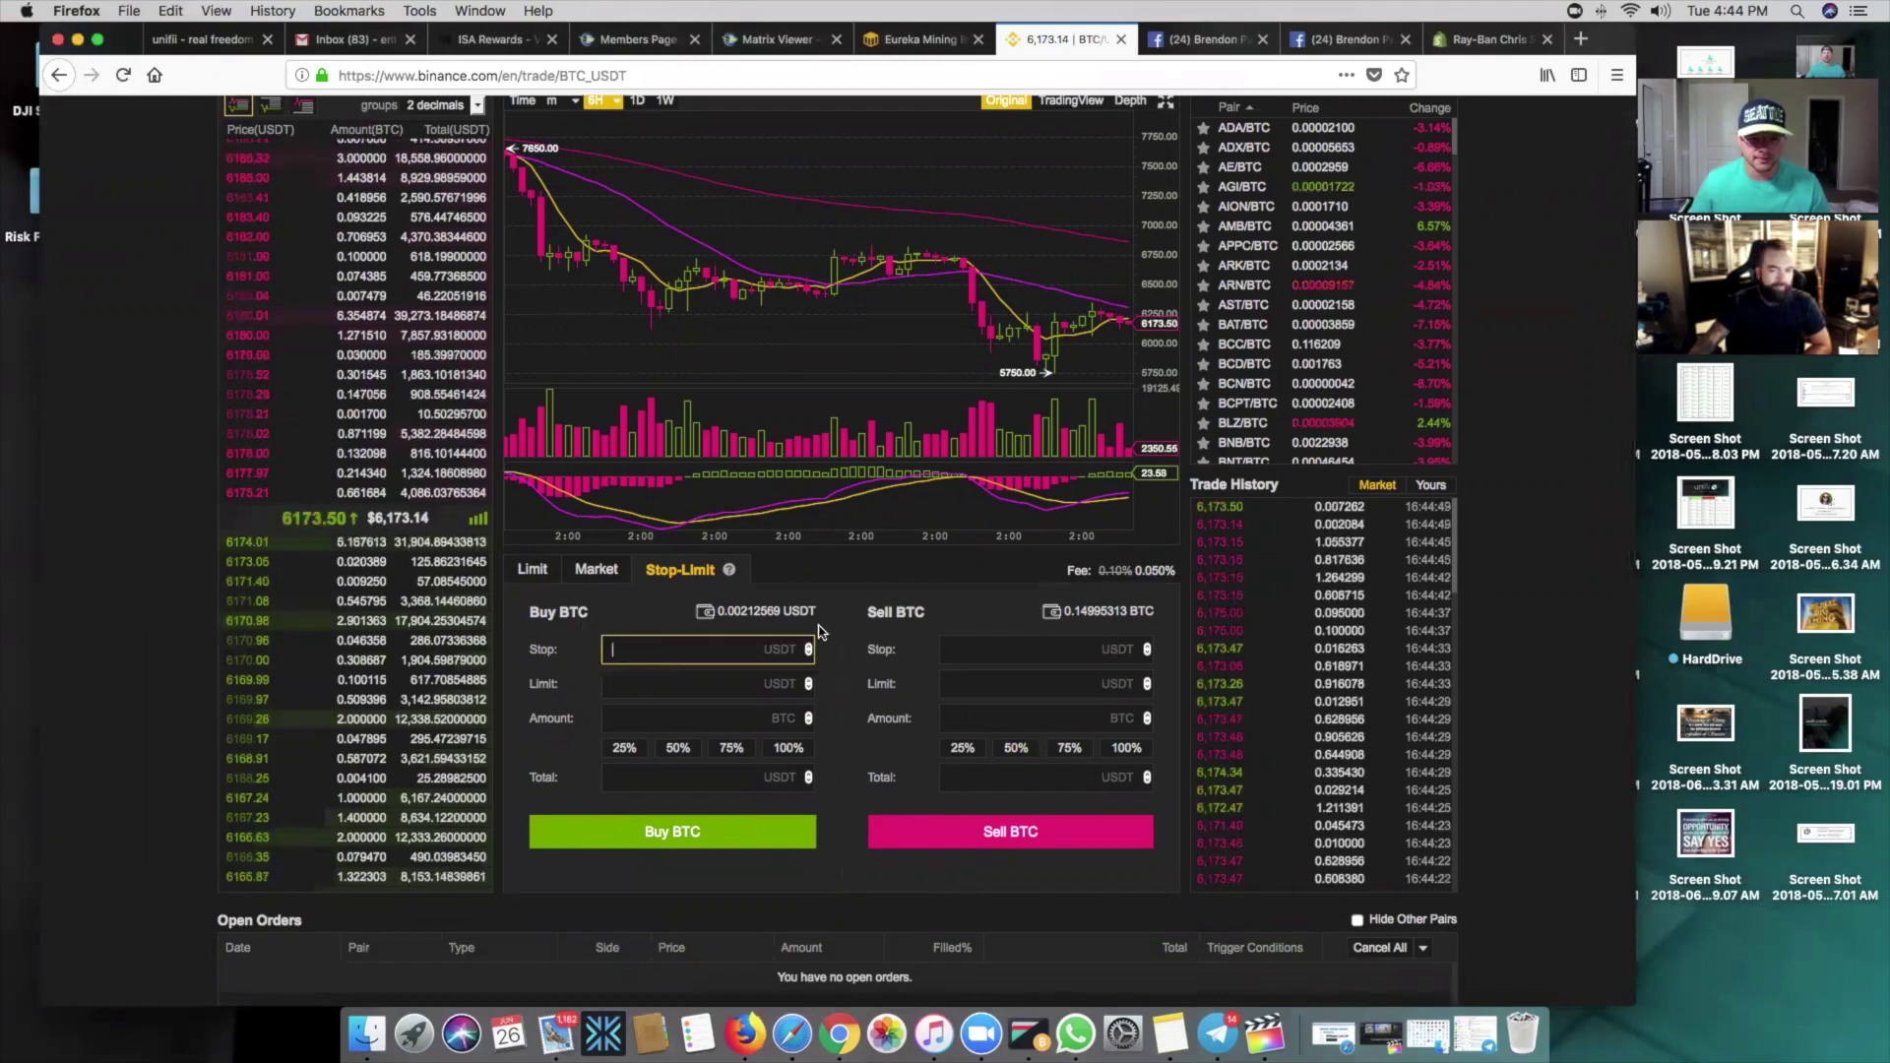
left_click(983, 648)
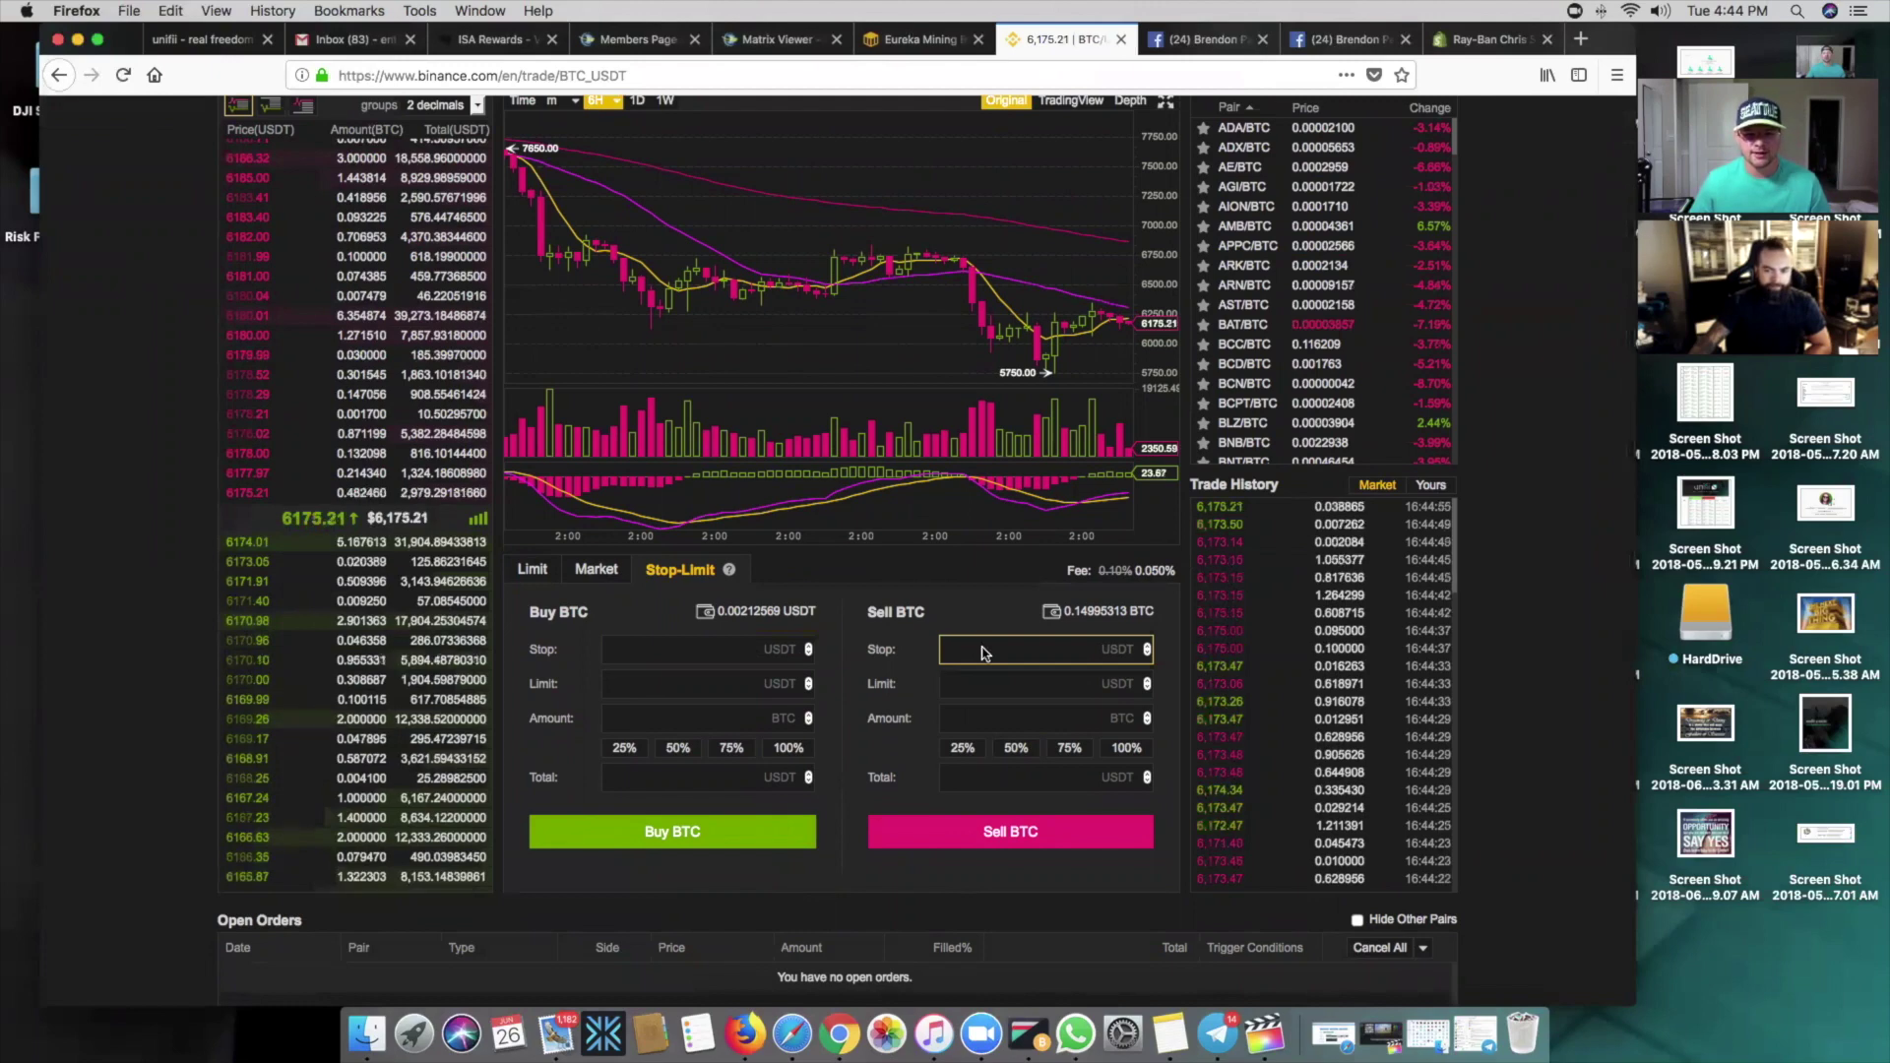
left_click(997, 686)
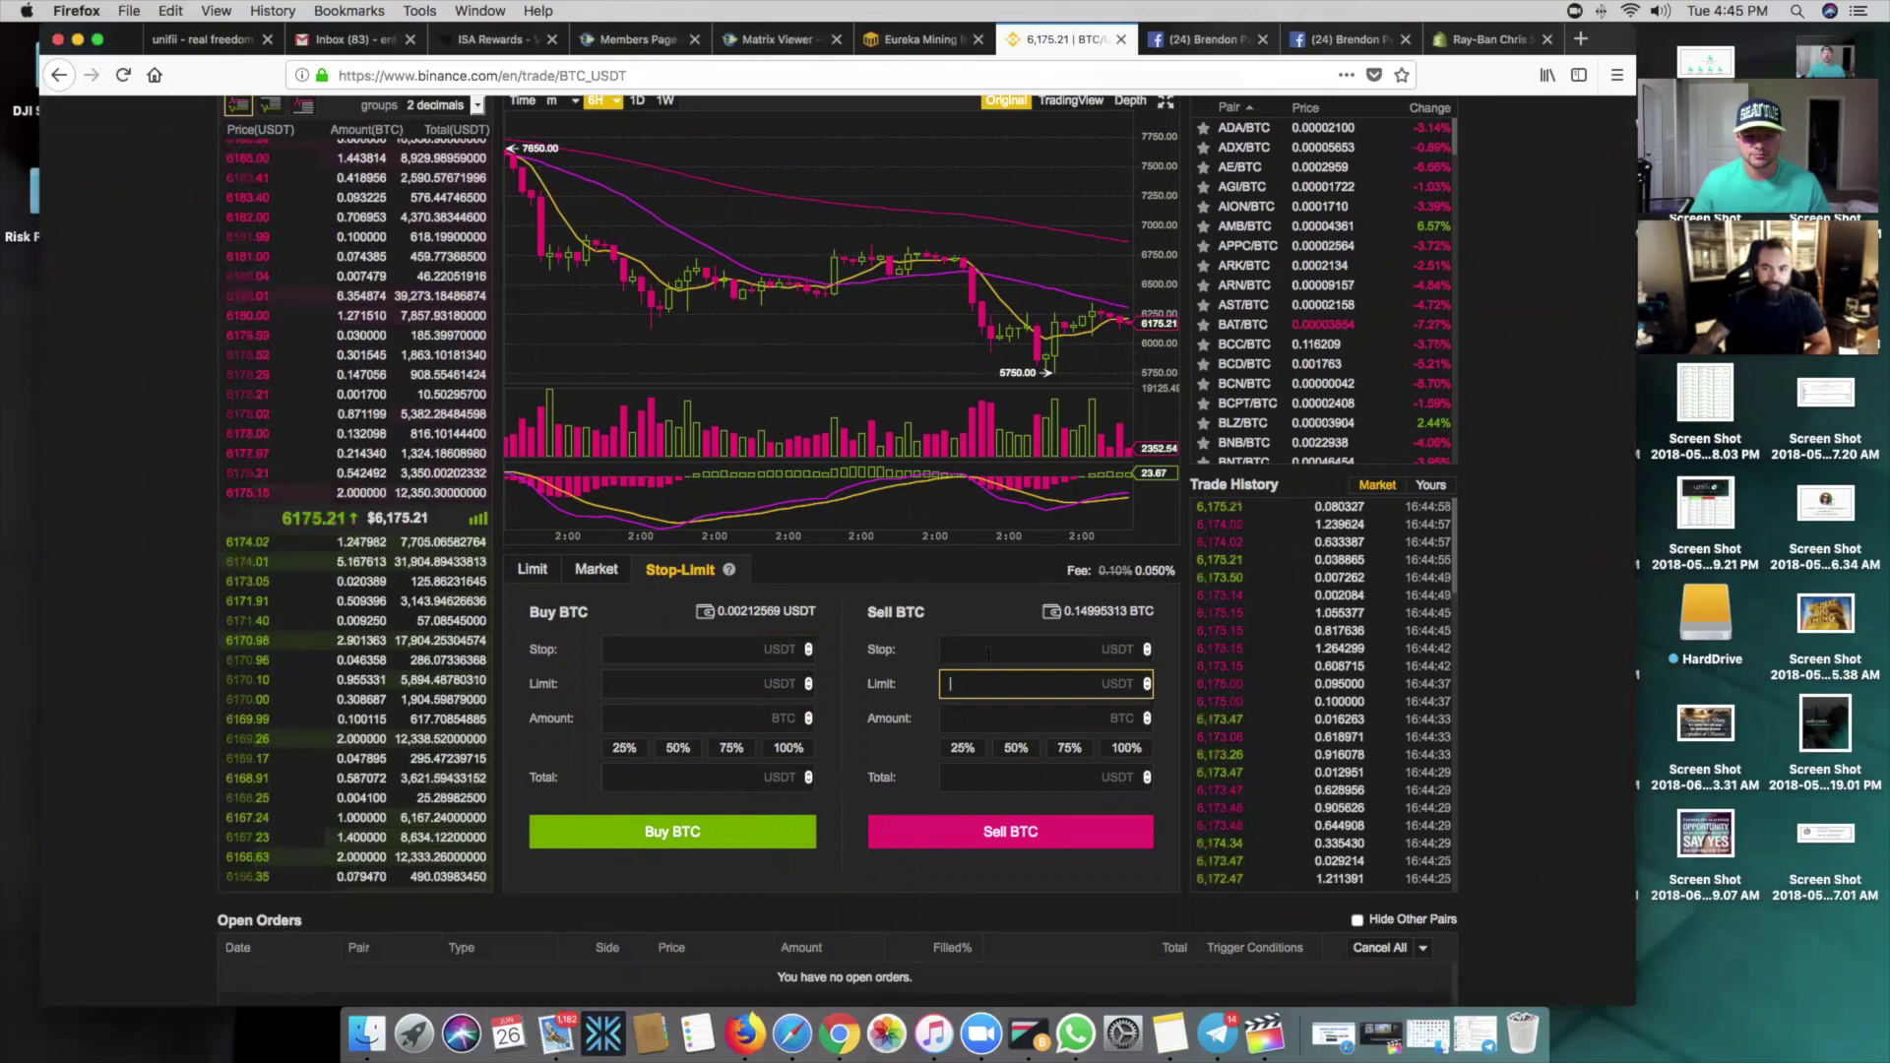
left_click(988, 651)
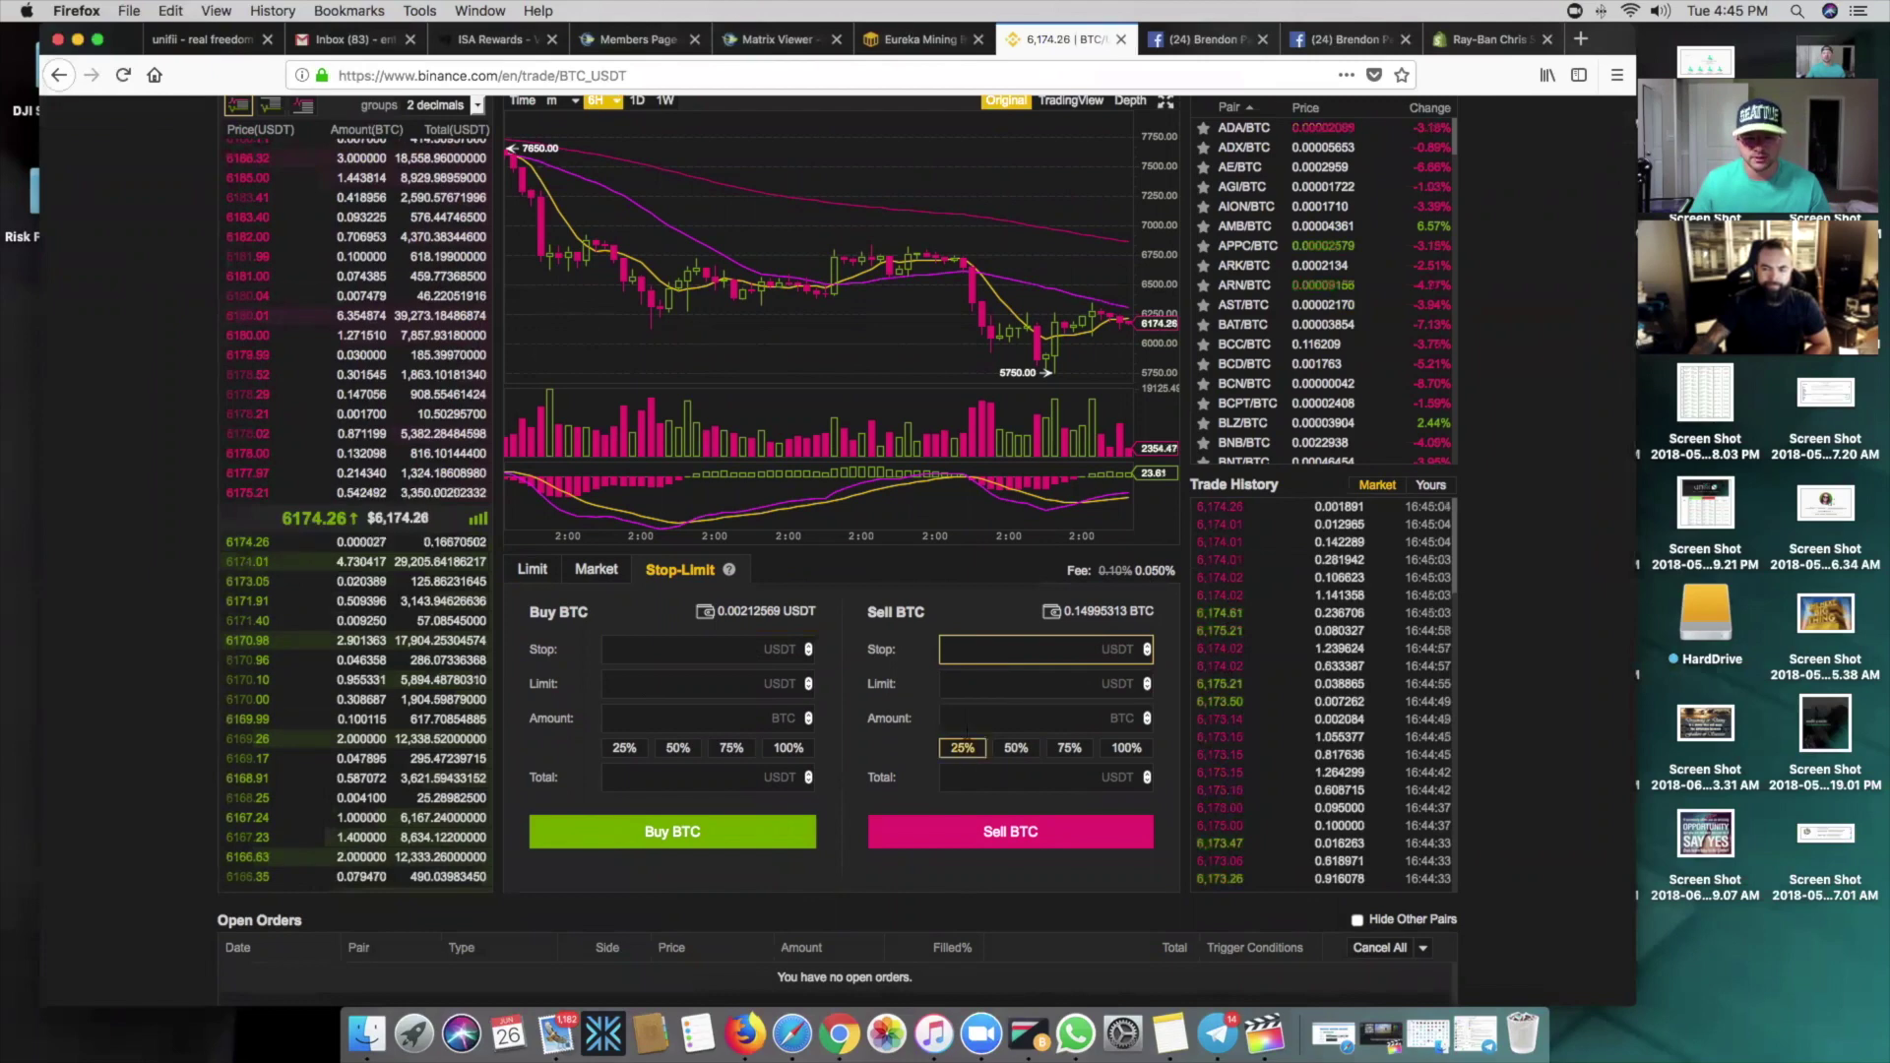
left_click(1015, 720)
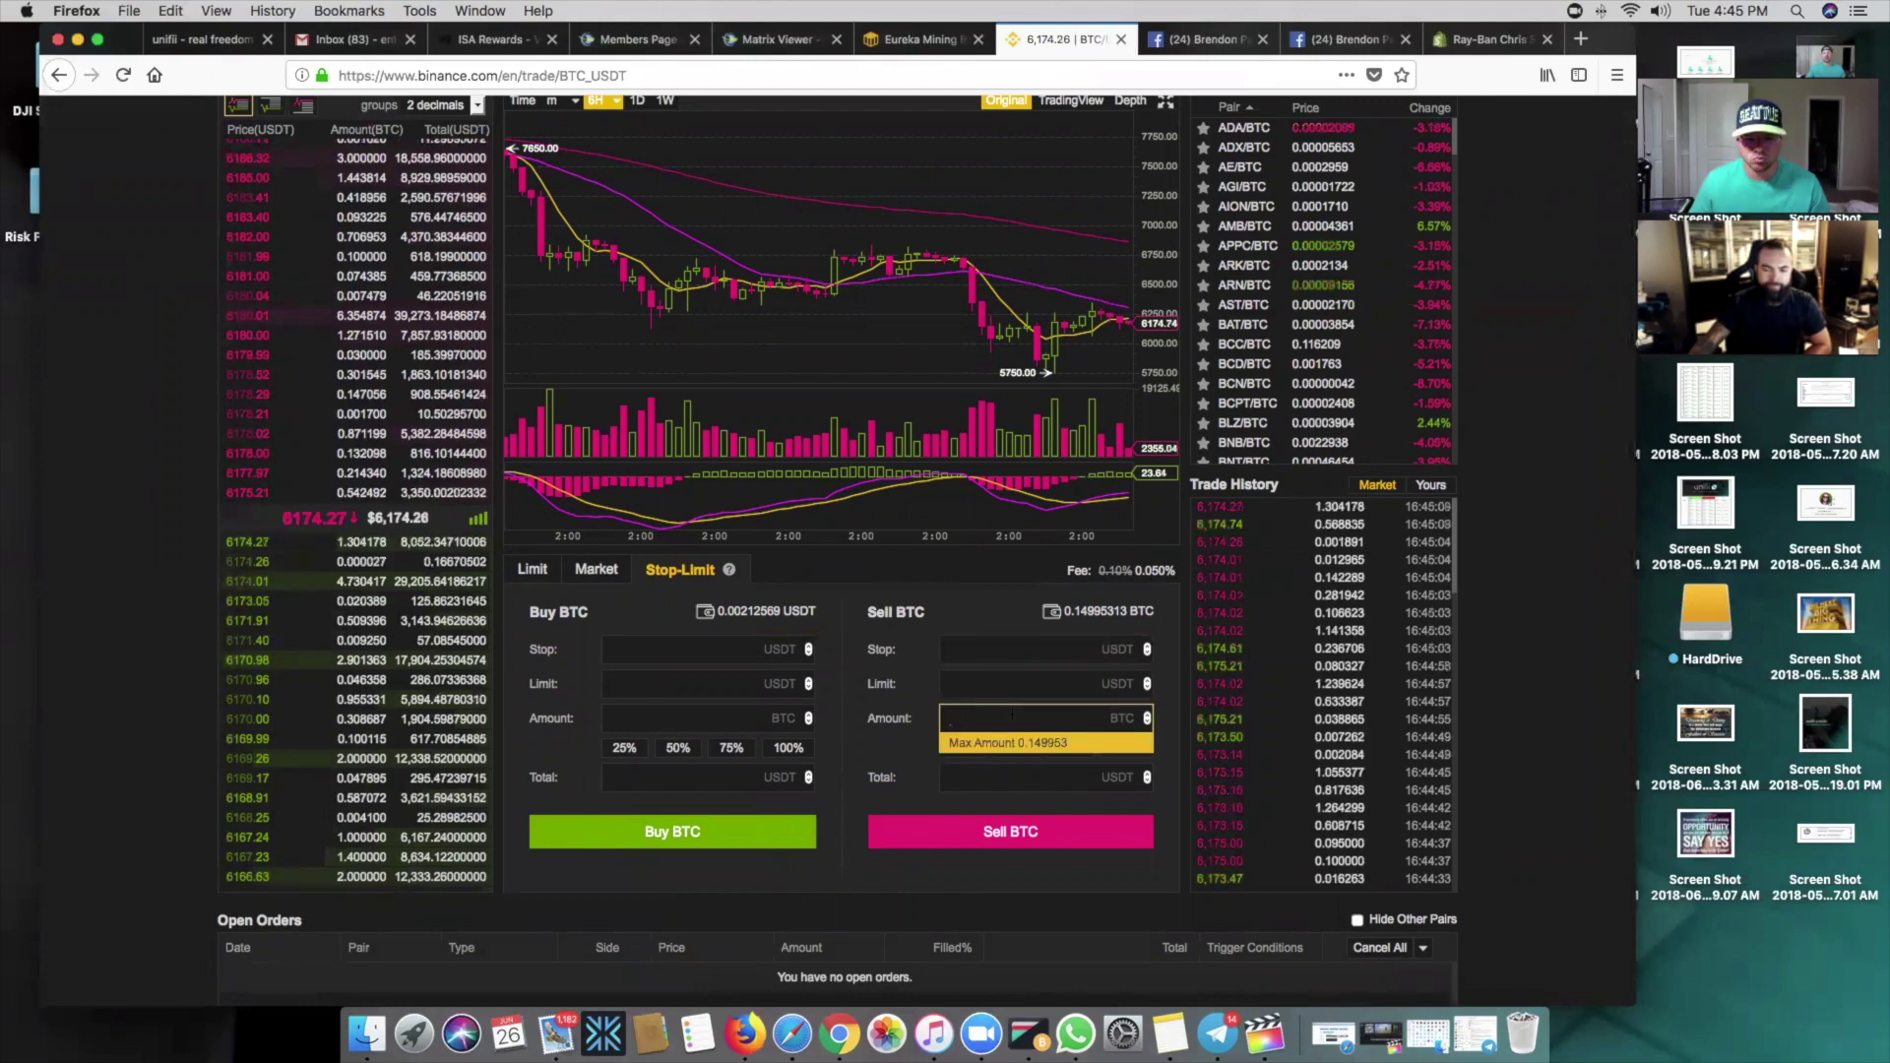
left_click(1123, 748)
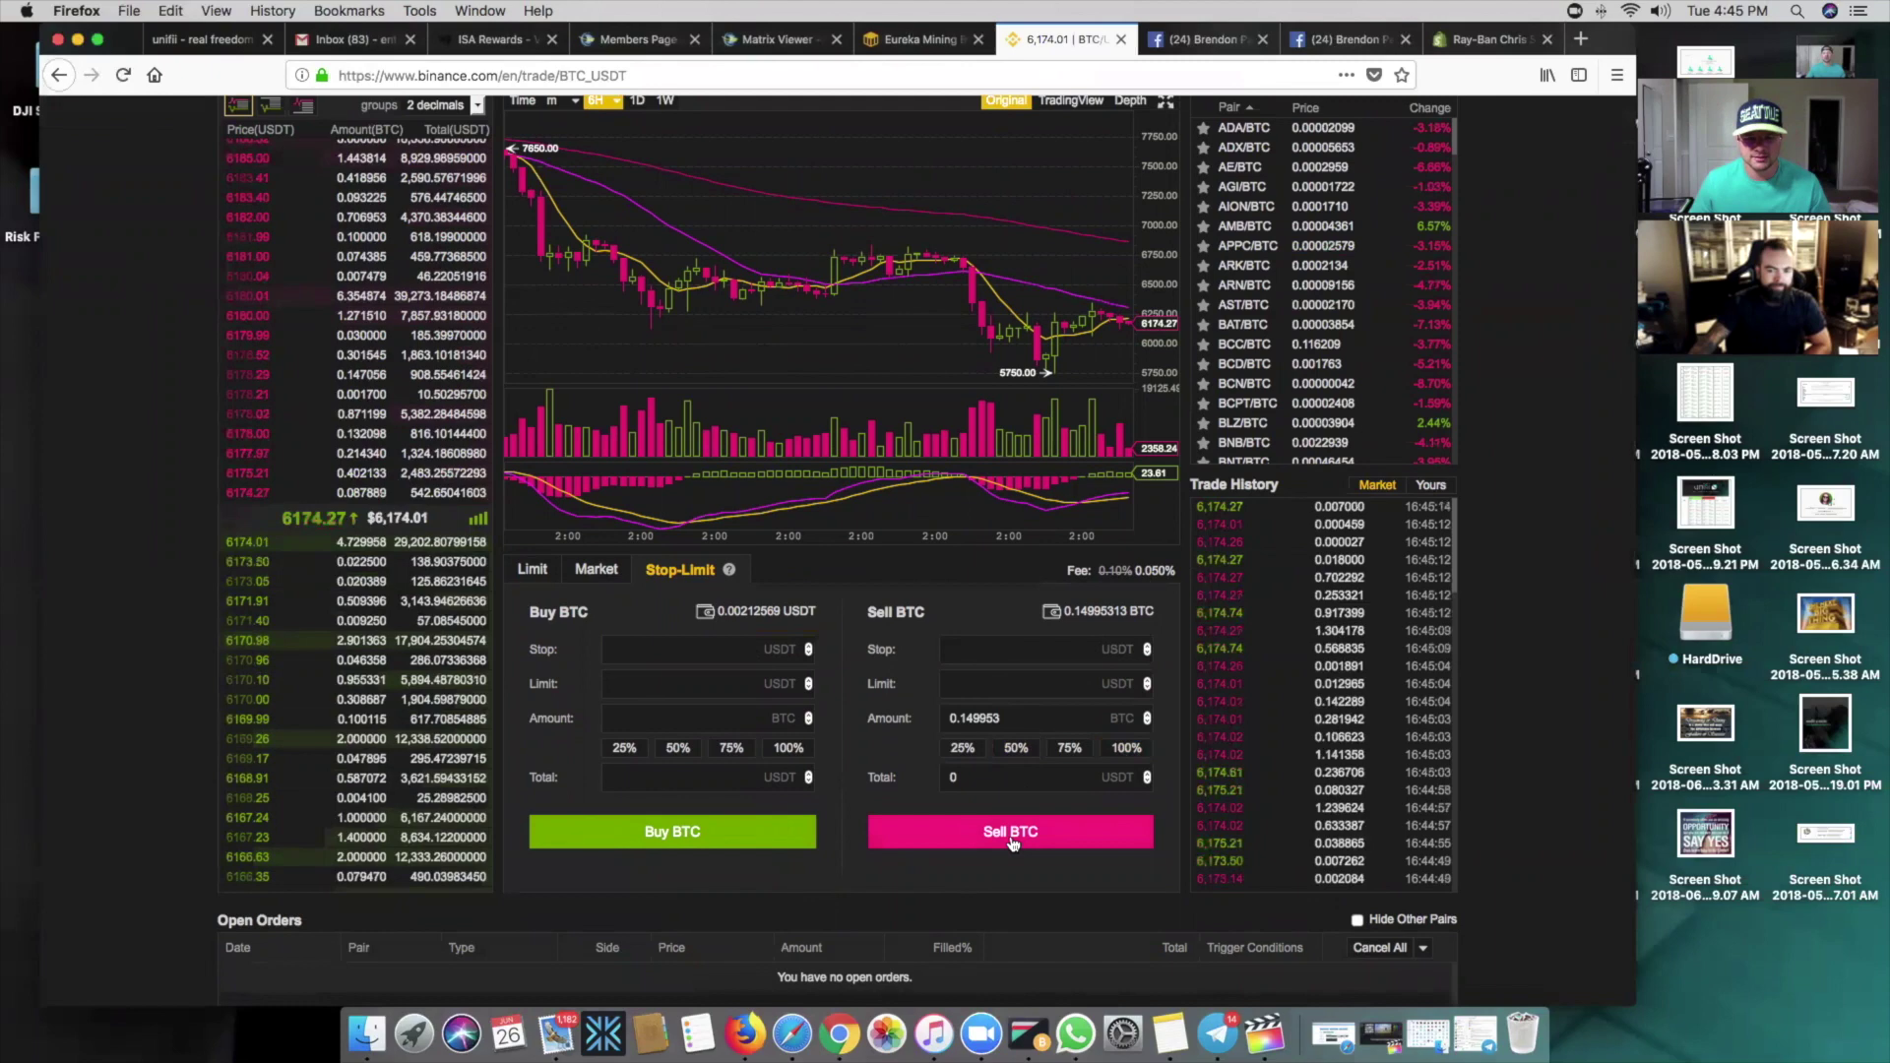
left_click(981, 646)
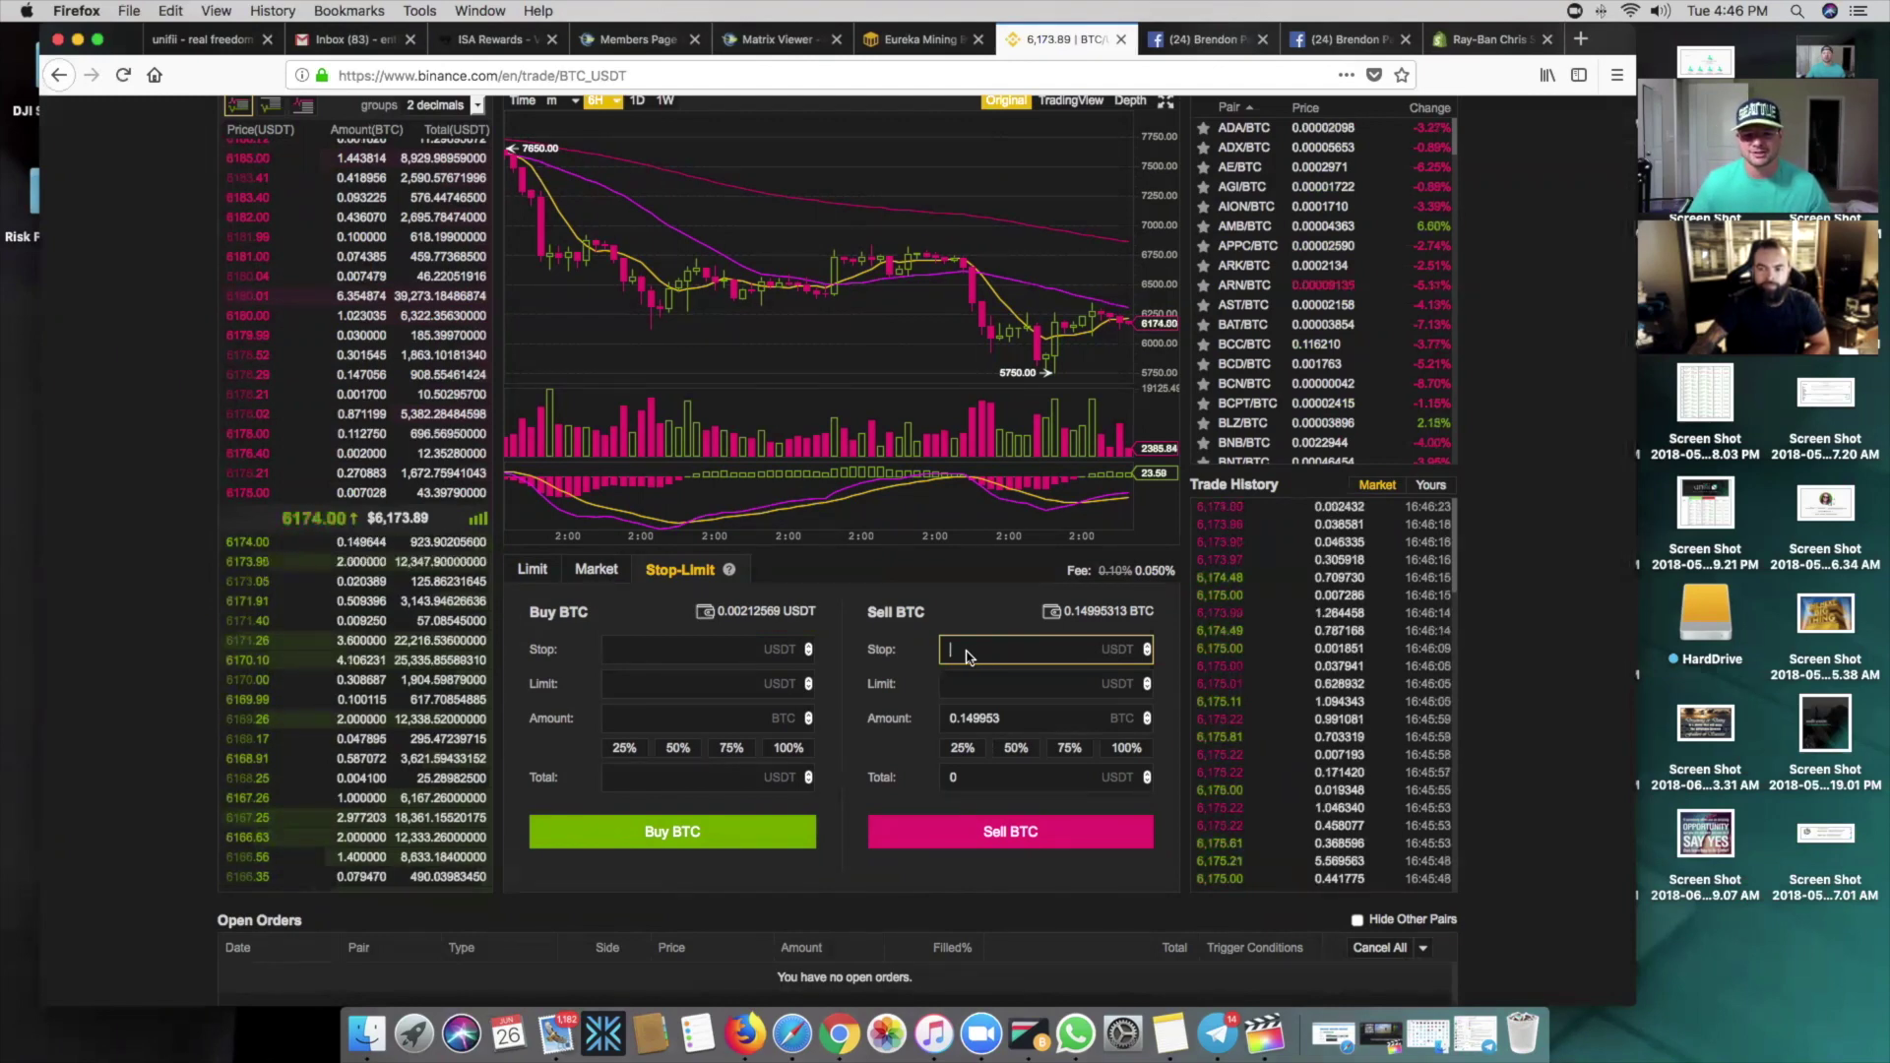
Enter 5900.00 USDT stop and limit prices for 0.149953 BTC and submit the sell
left_click(1051, 652)
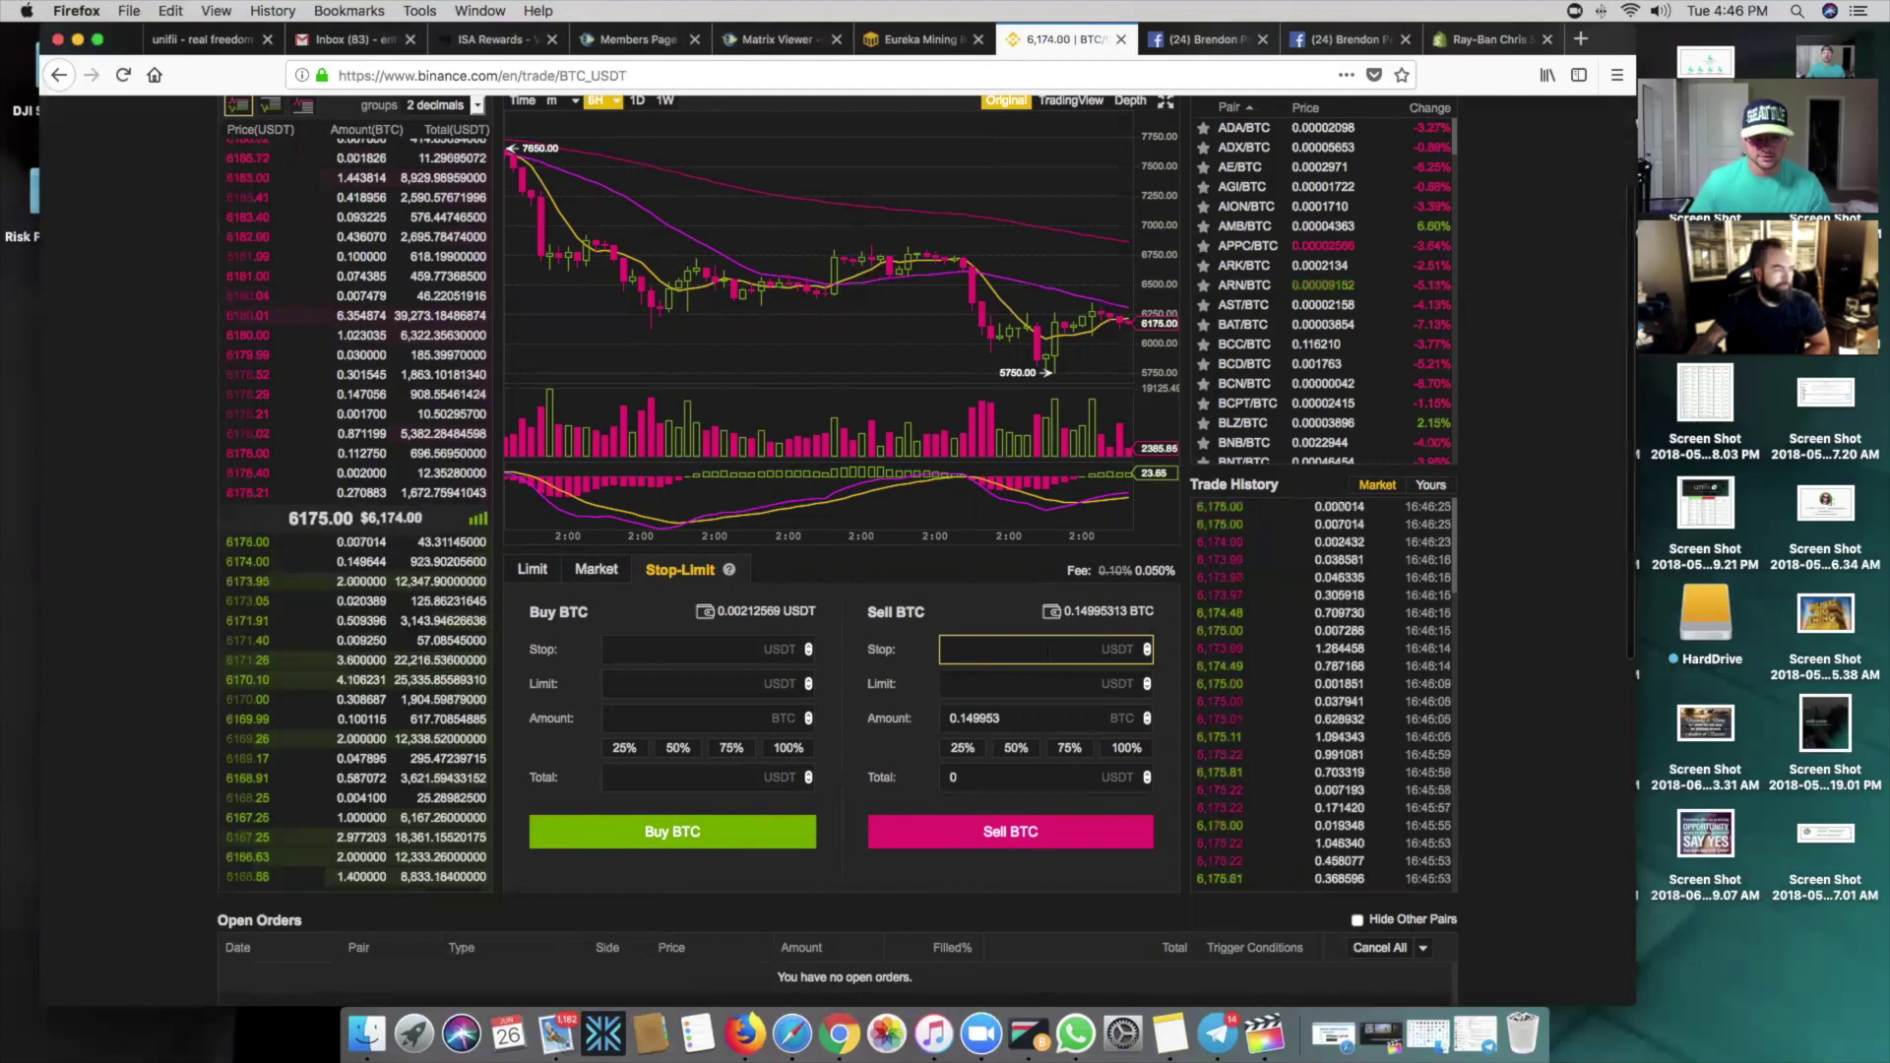
type("5")
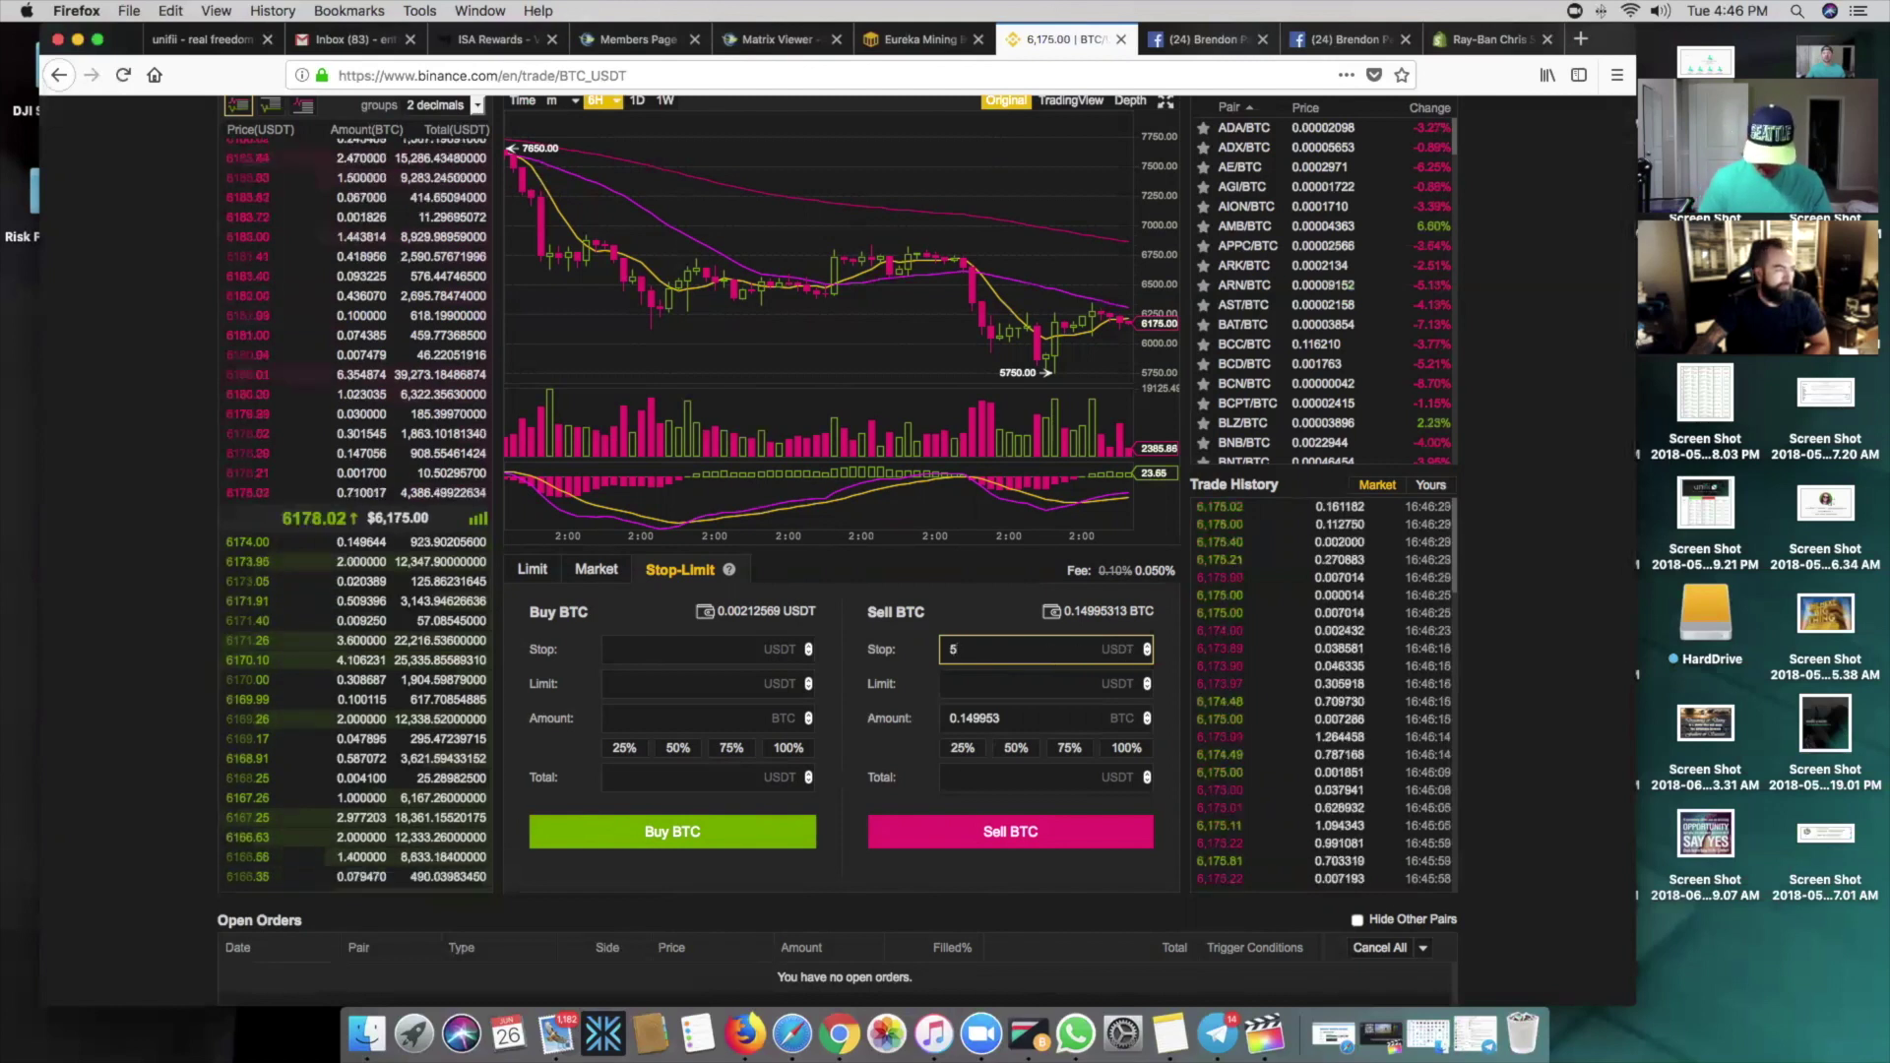
type("900")
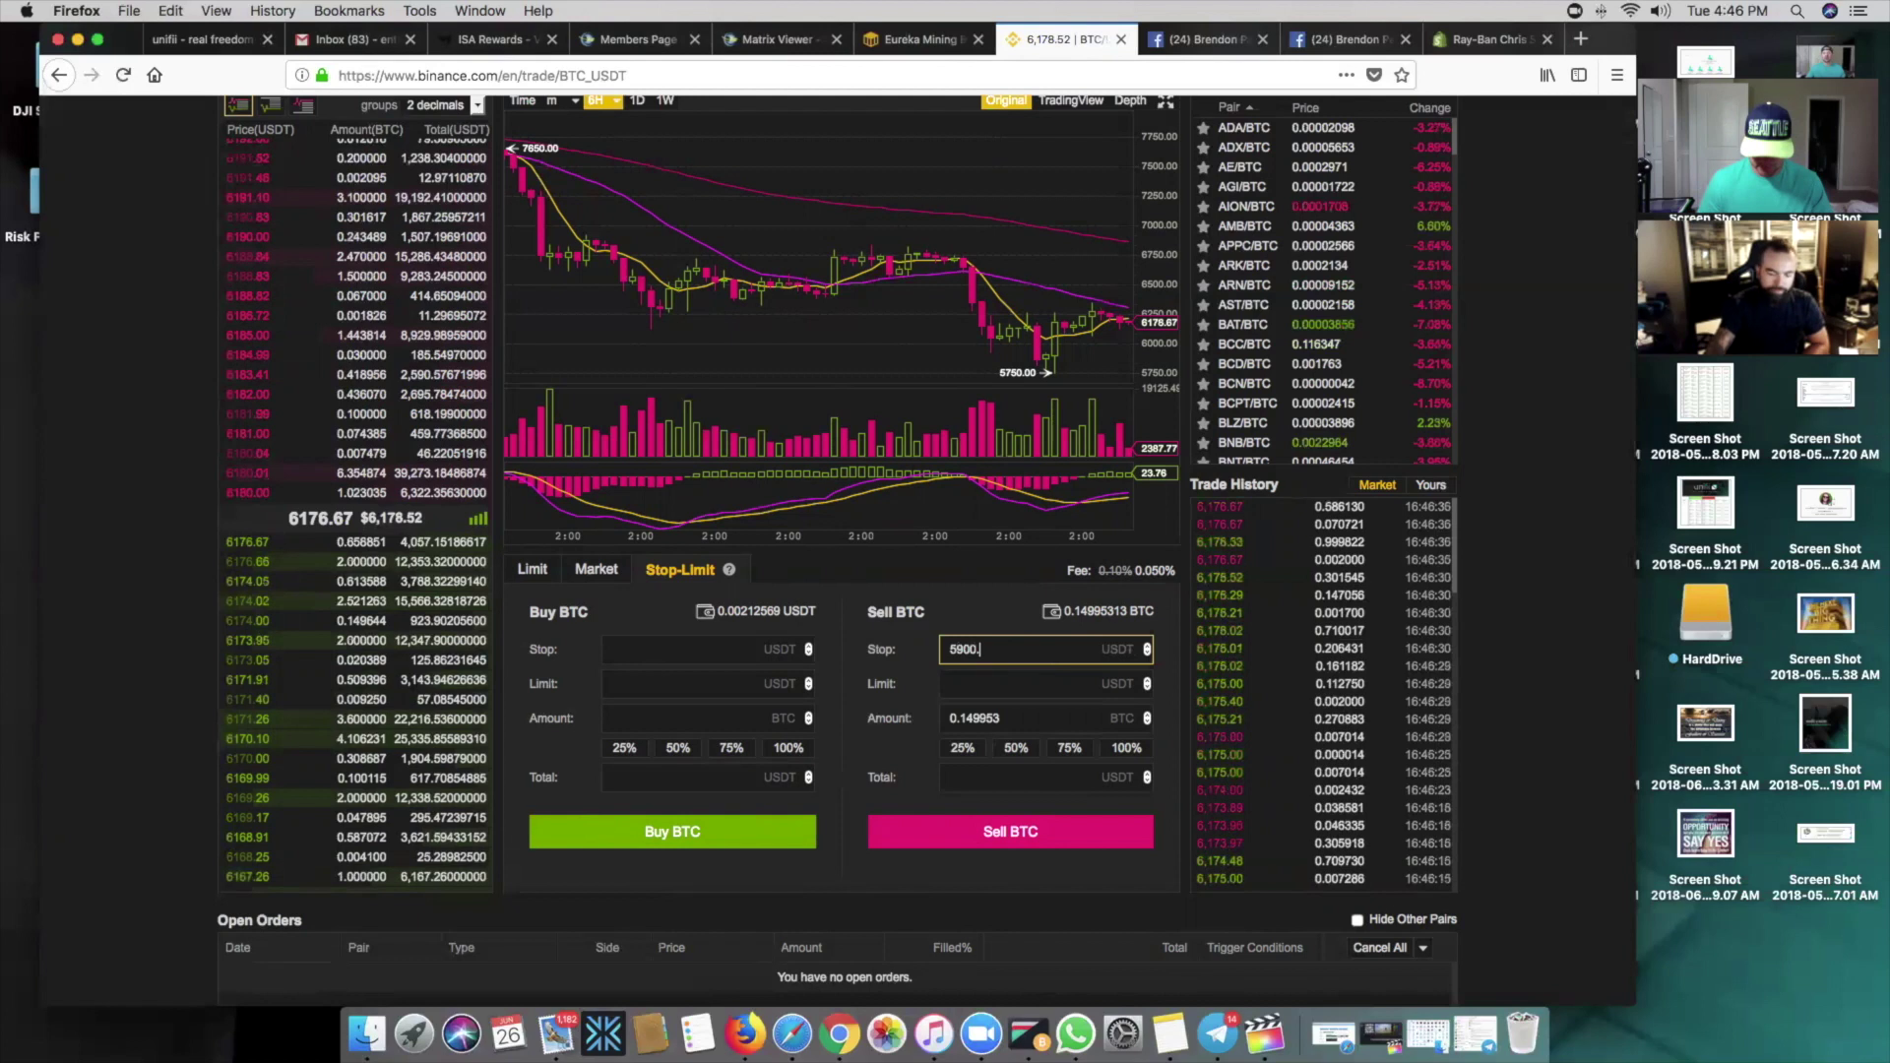
type(".00")
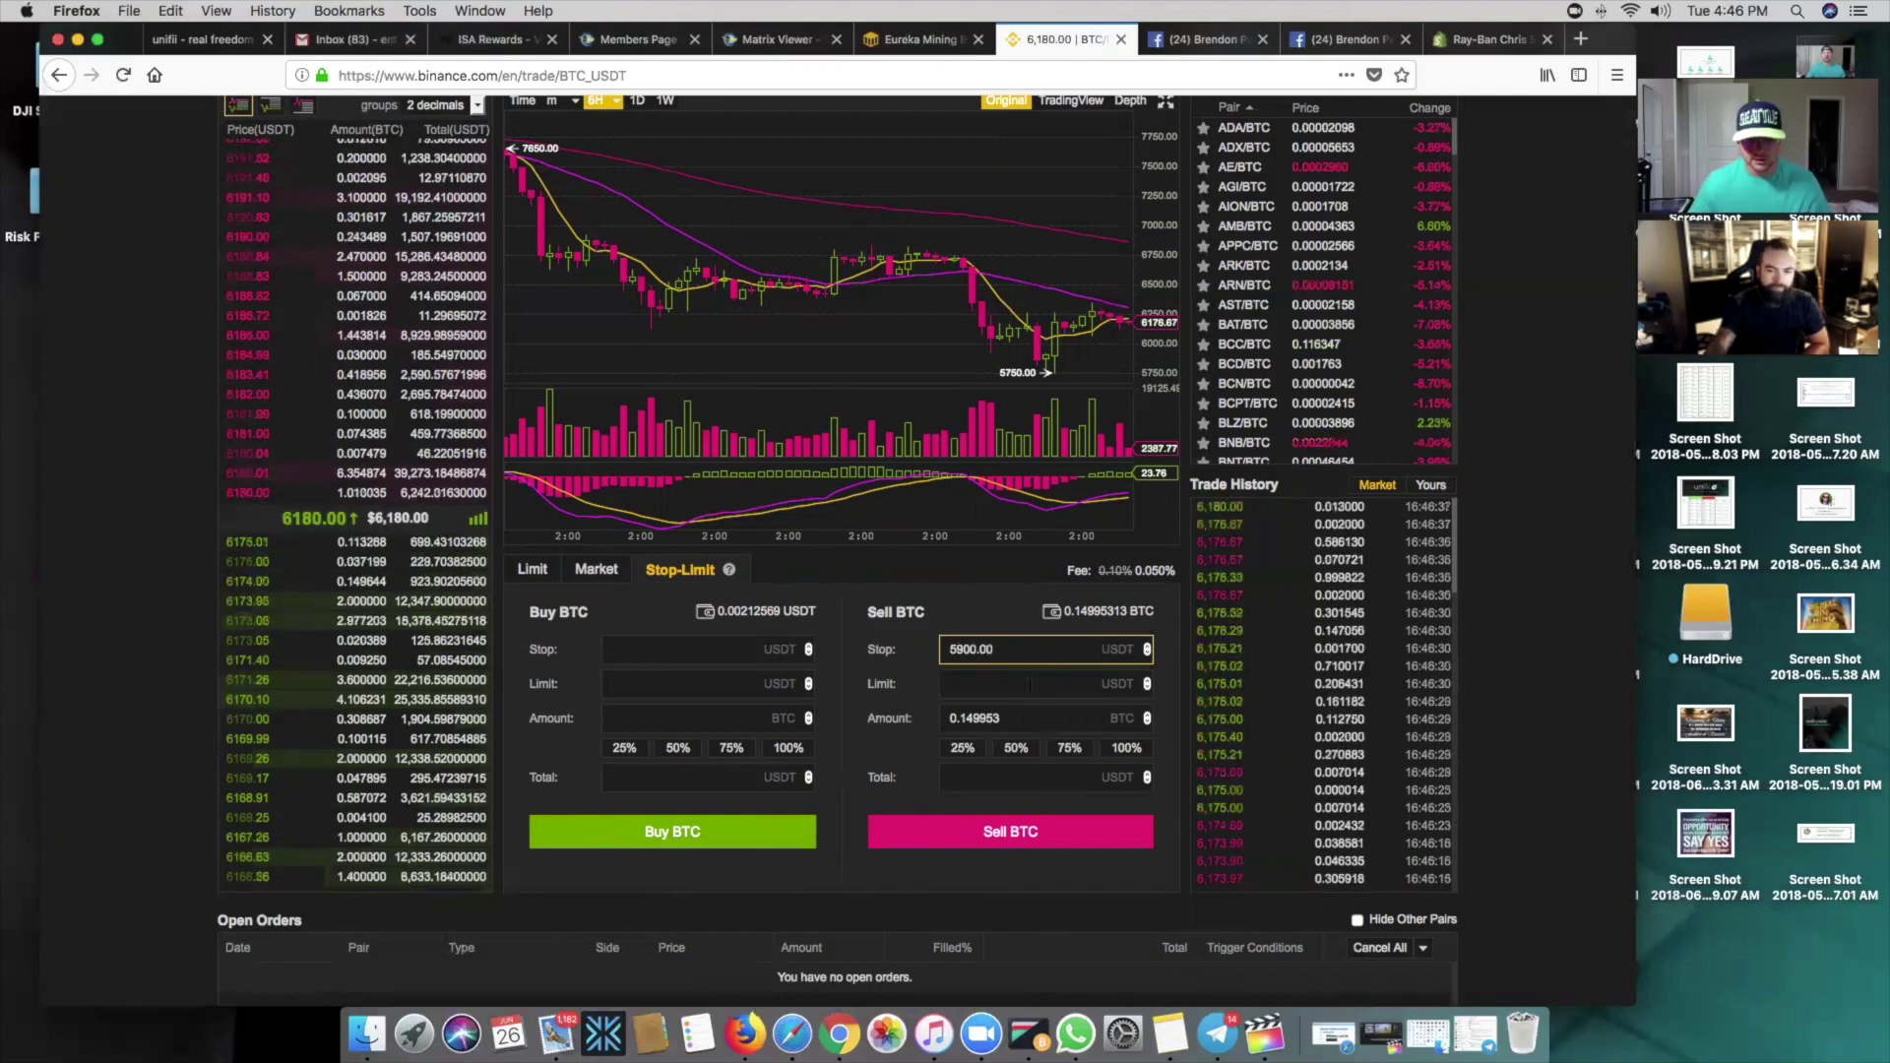
left_click(1030, 686)
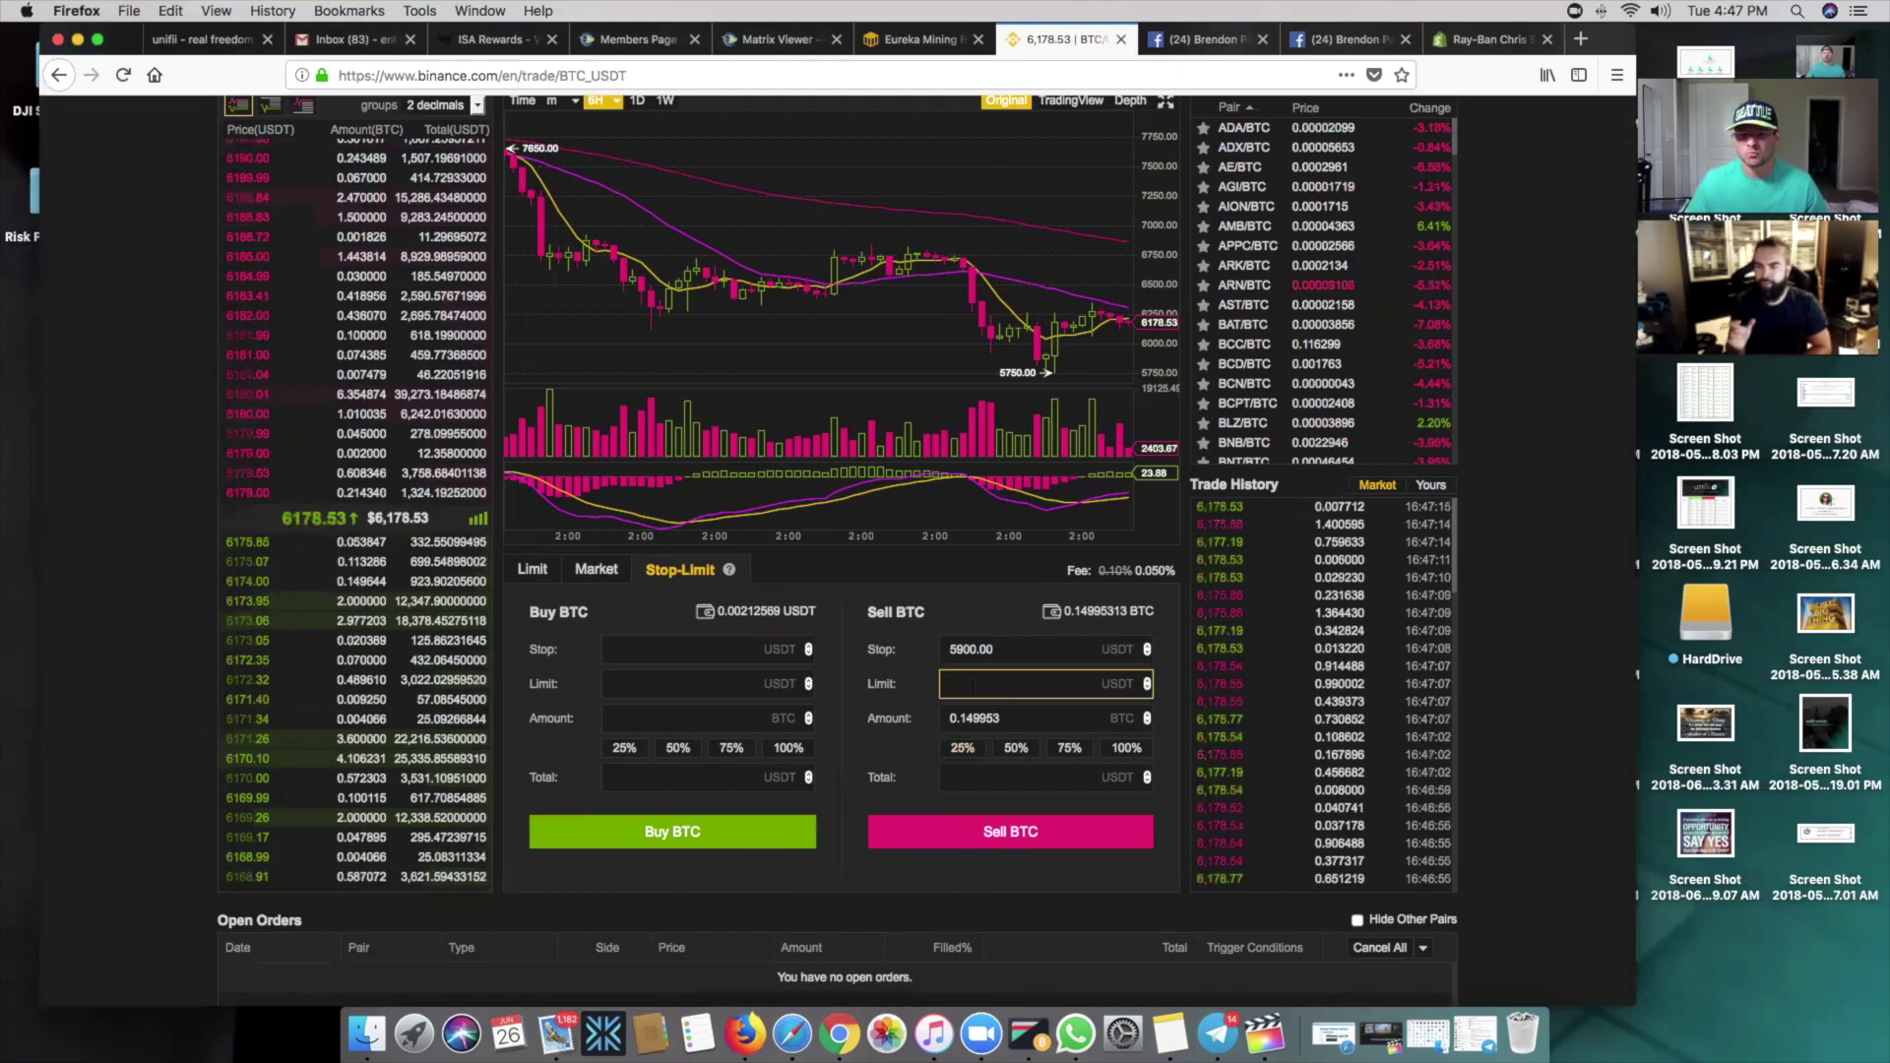
type("5")
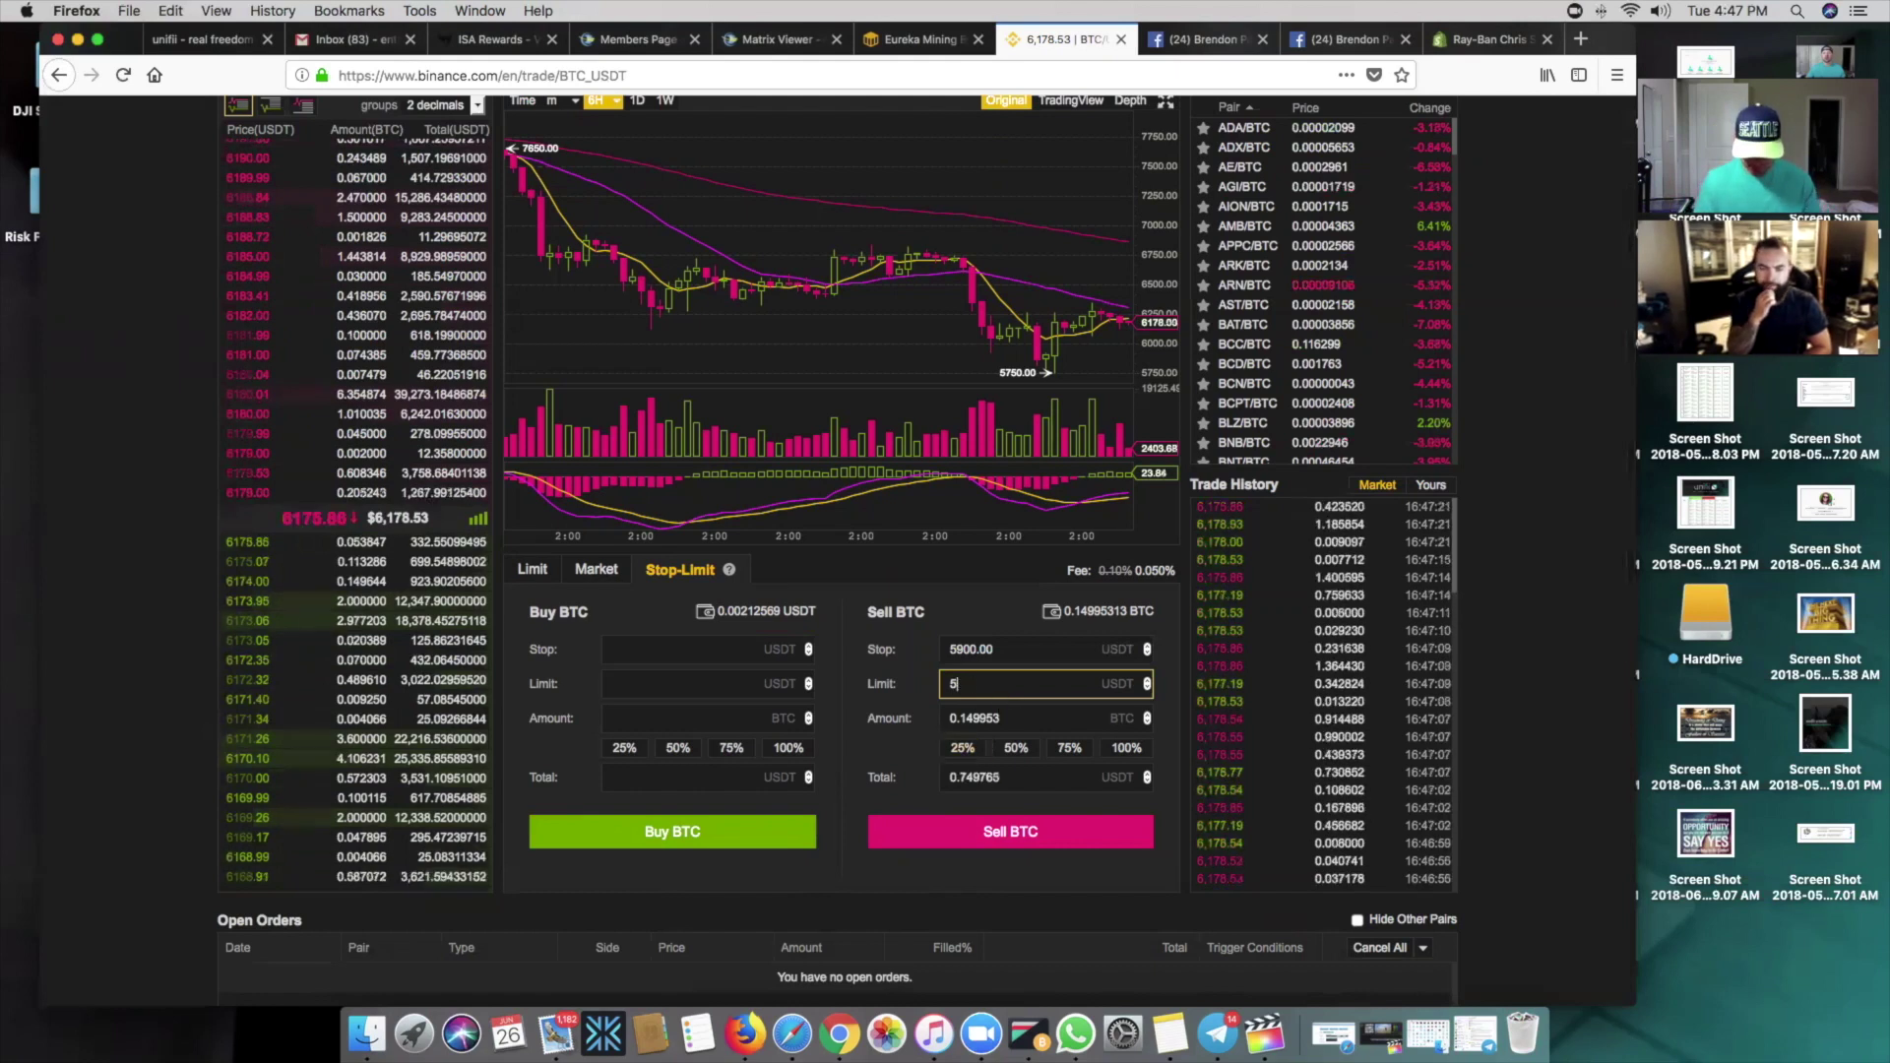
type("900")
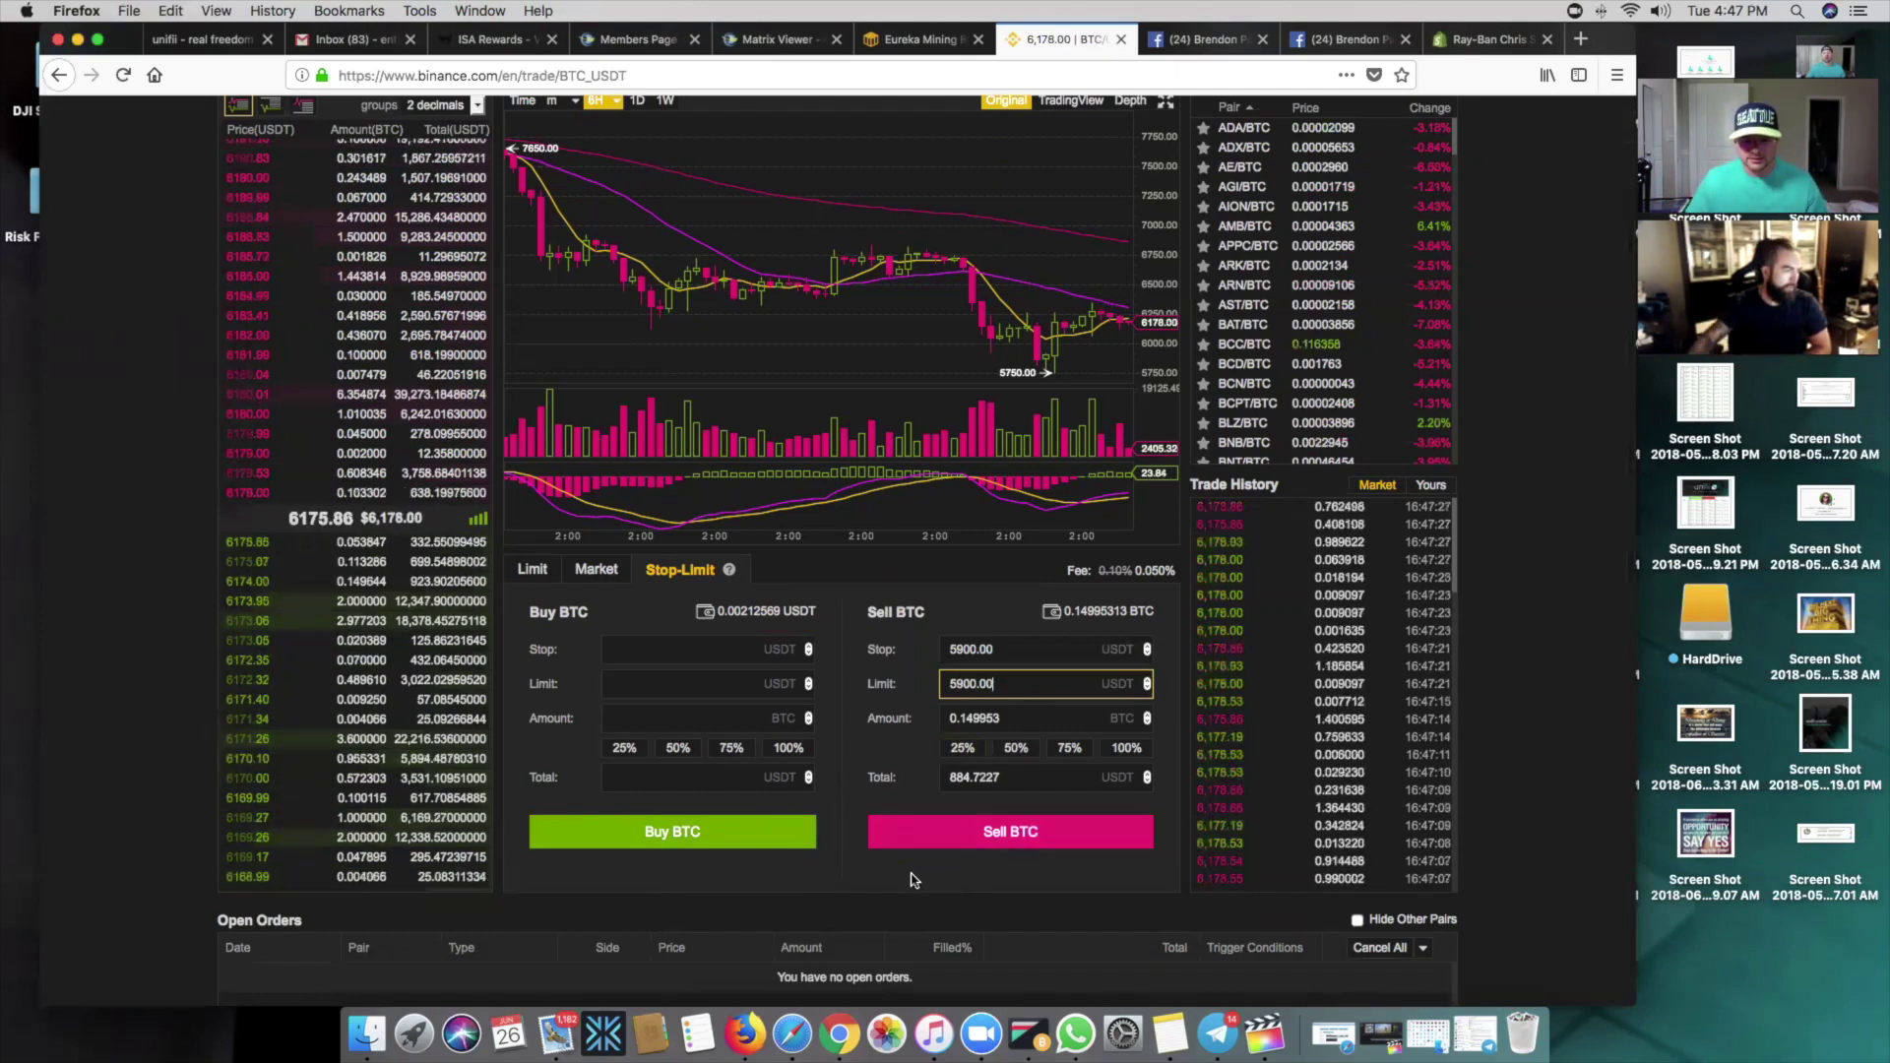
left_click(1133, 751)
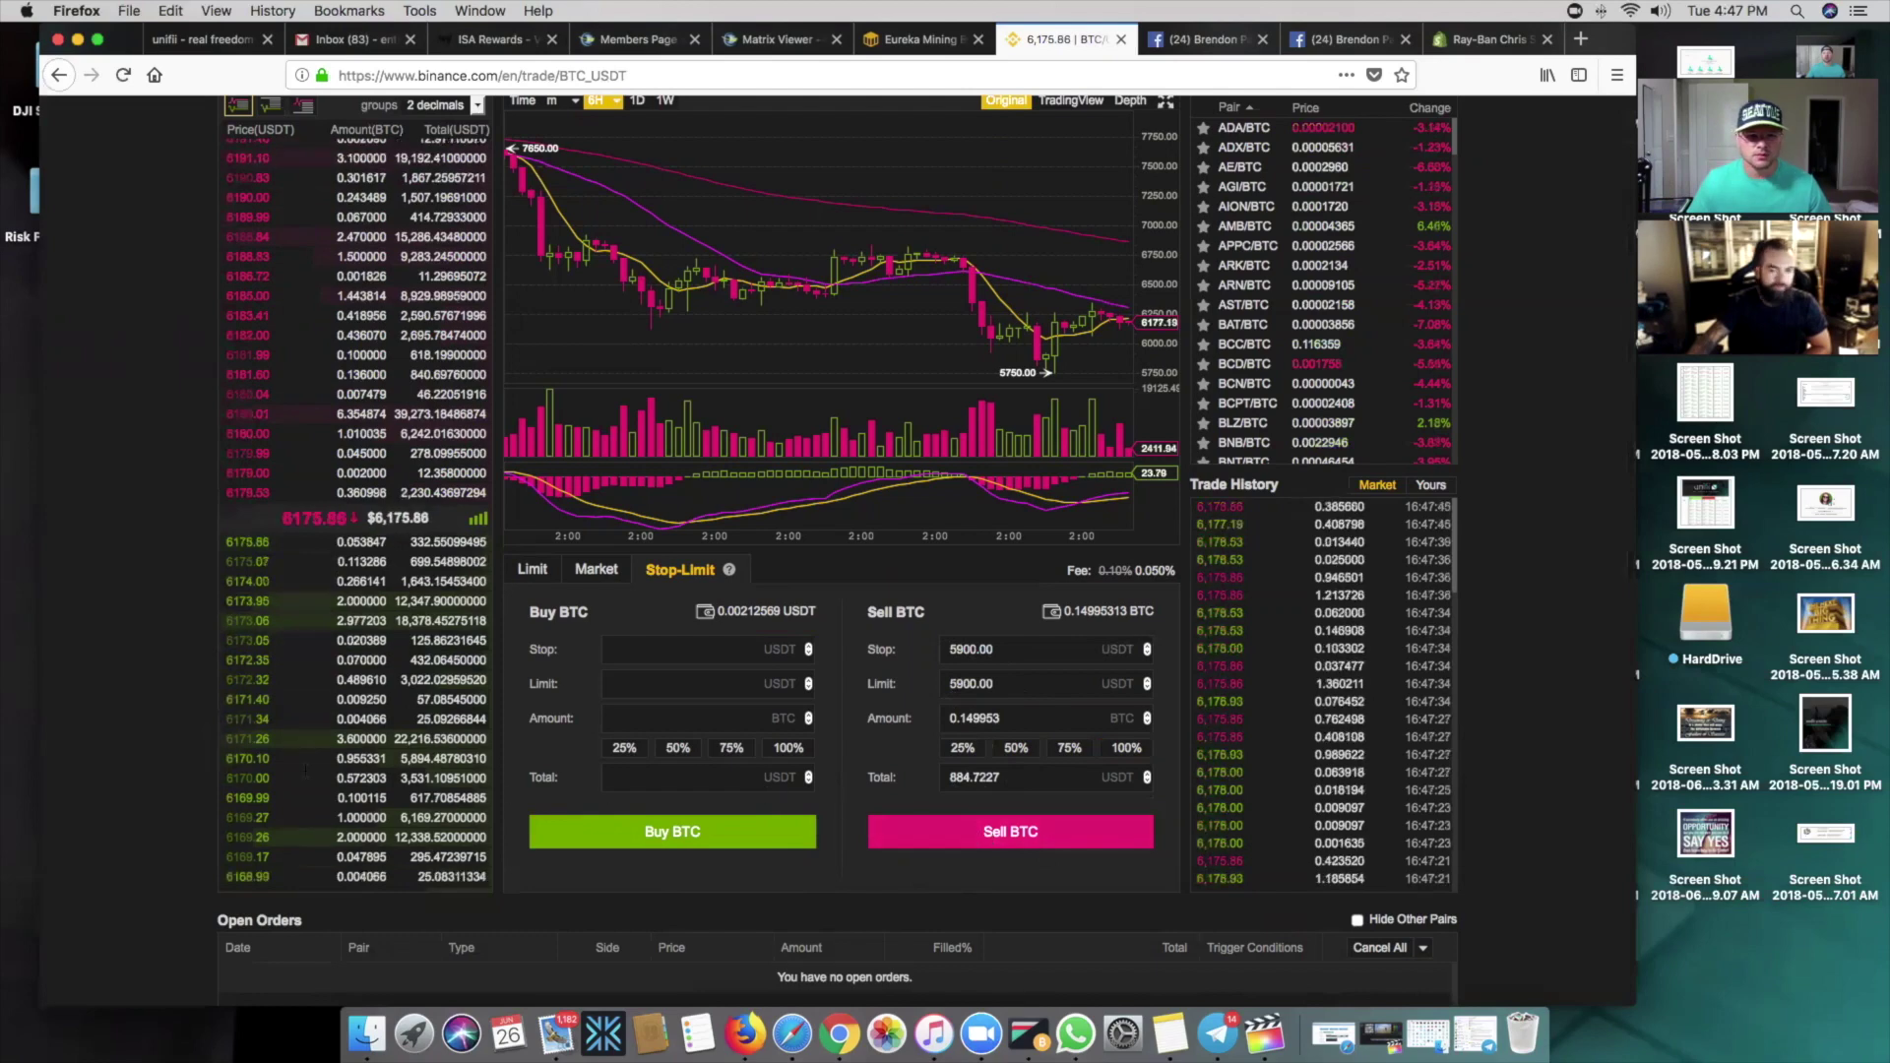
scroll(1091, 930, "up", 1)
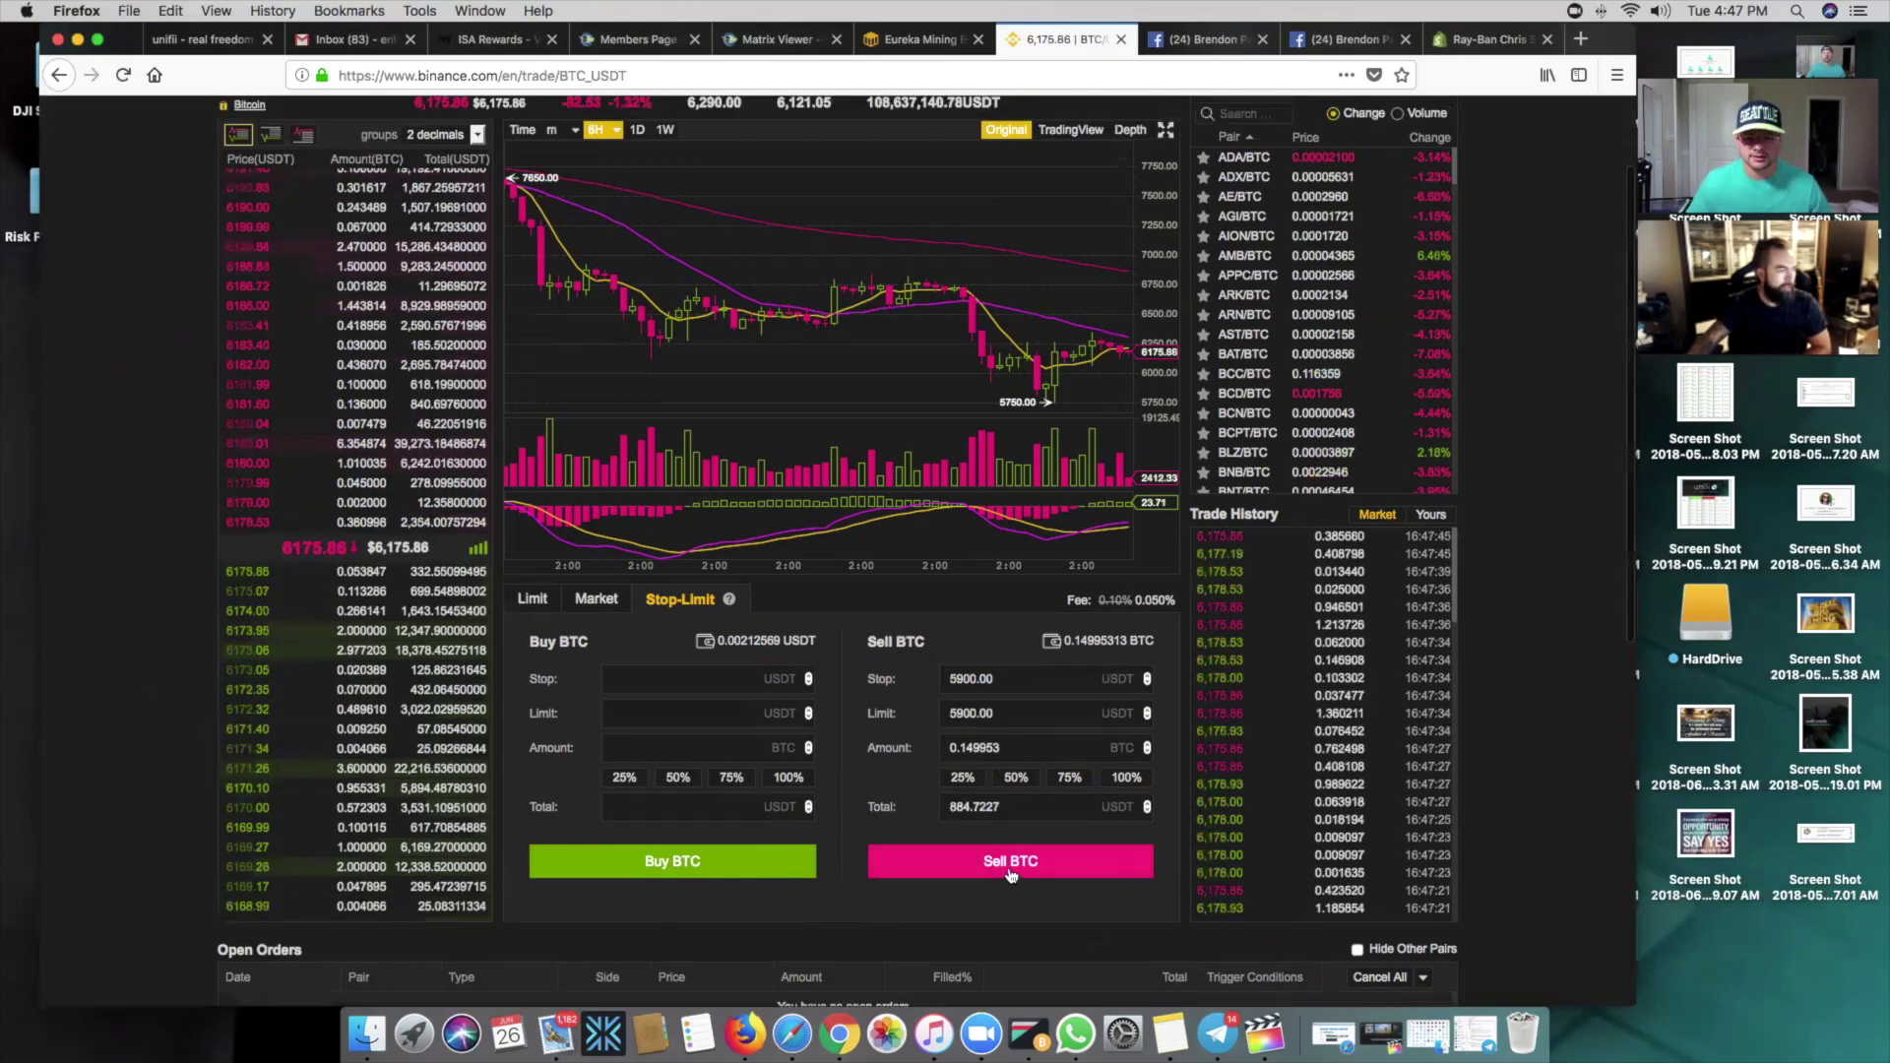
left_click(1010, 863)
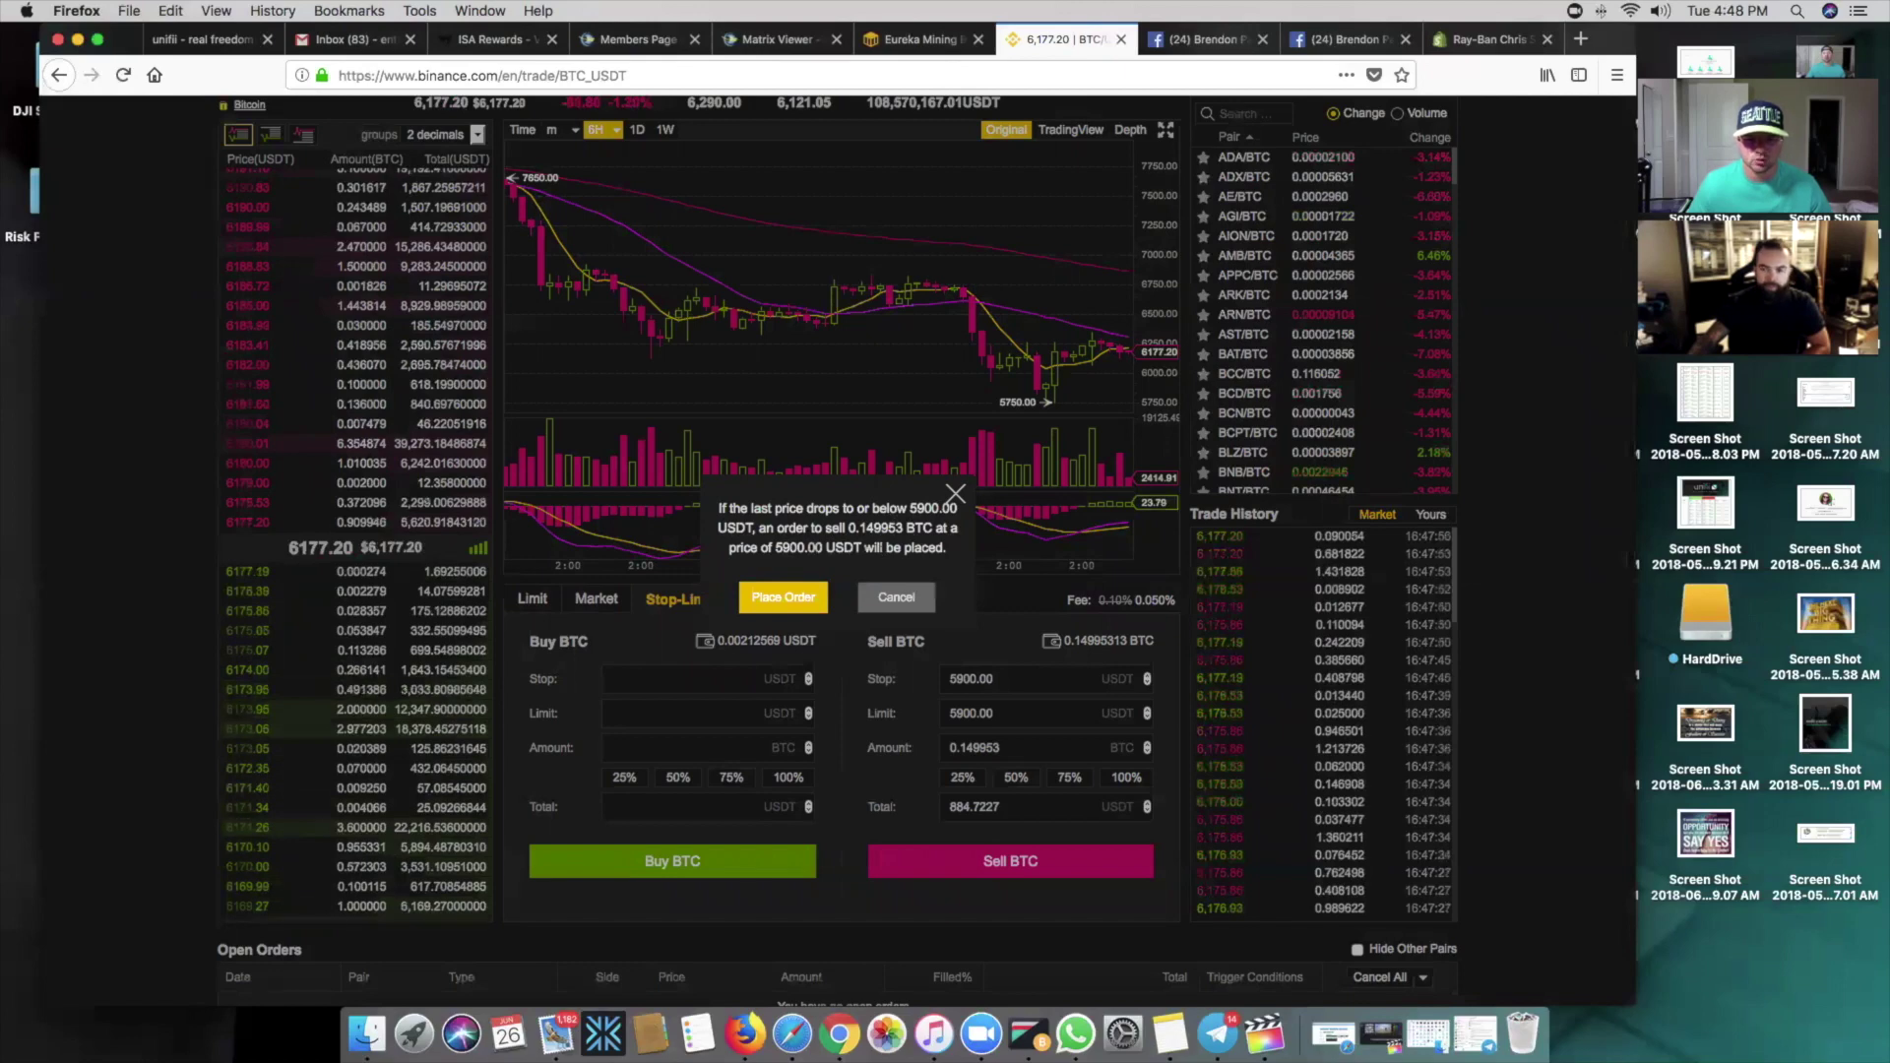
Confirm placing the stop-limit sell of 0.149953 BTC at 5,900 USDT
left_click(767, 607)
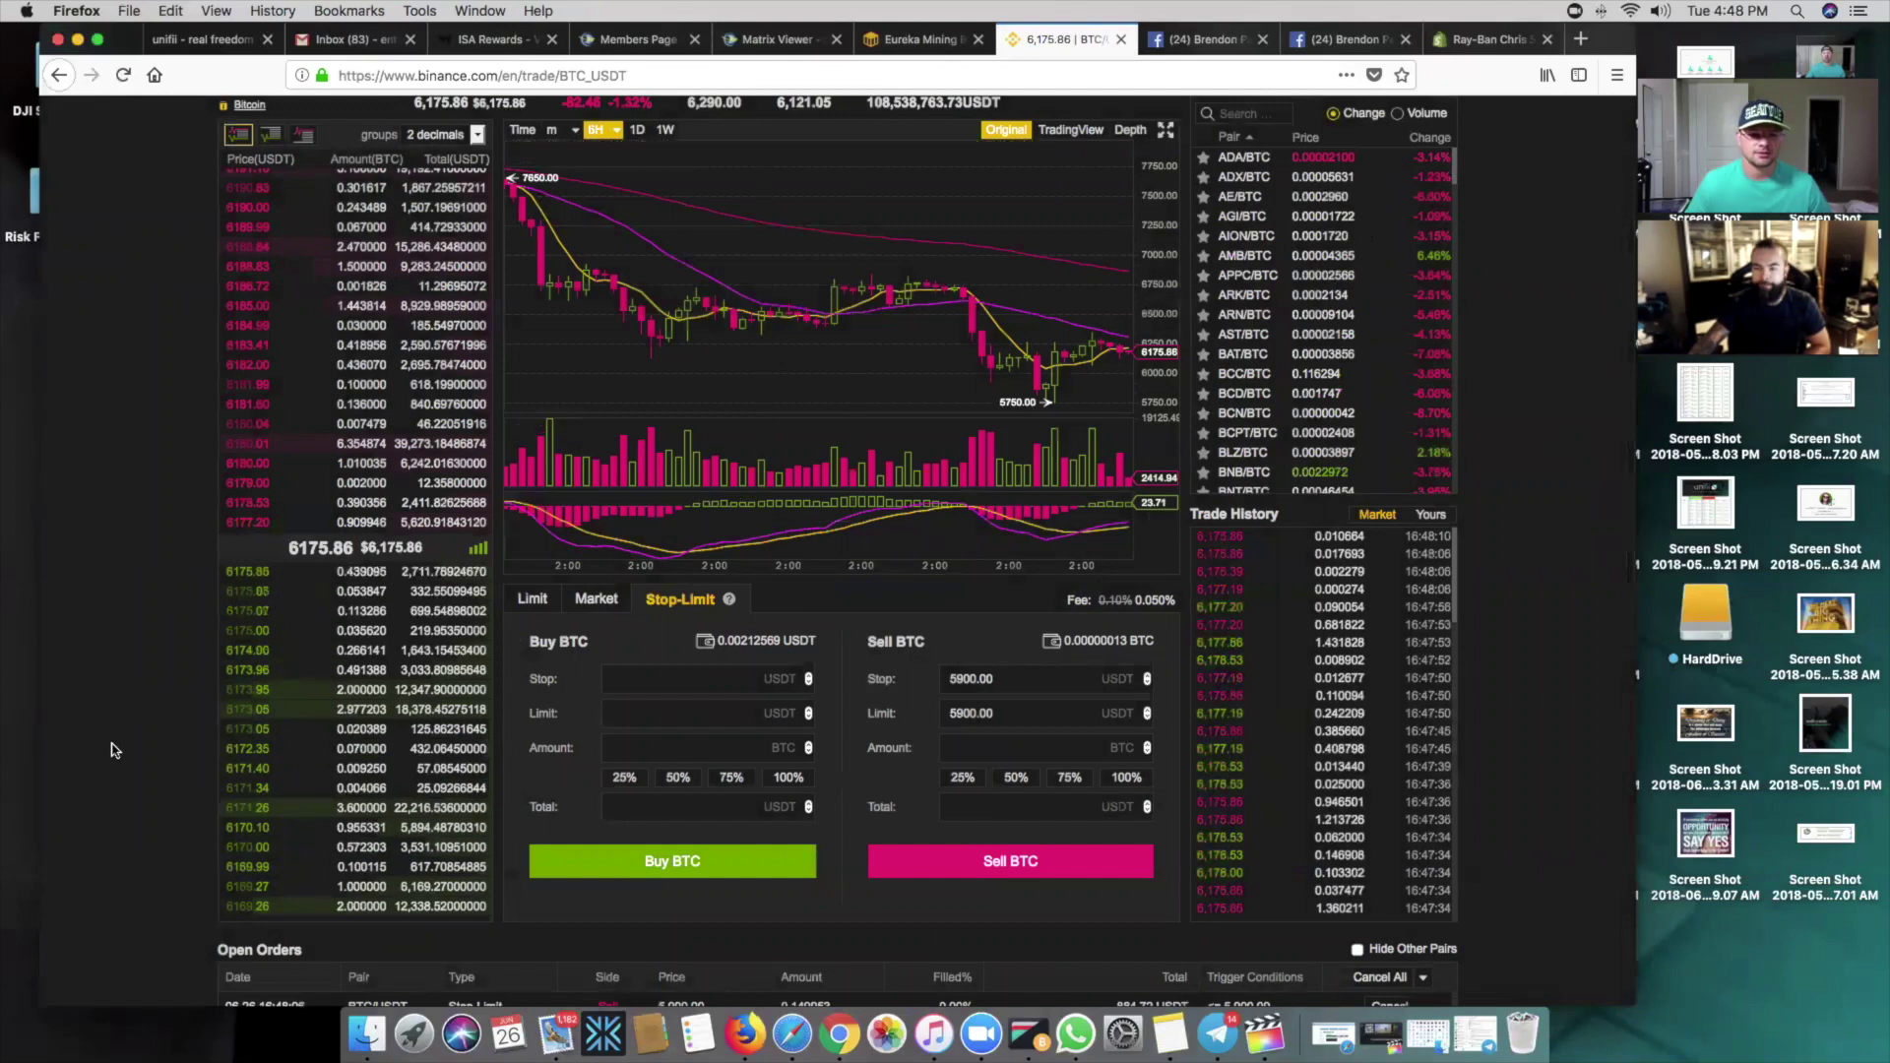
scroll(113, 746, "down", 3)
scroll(113, 747, "down", 4)
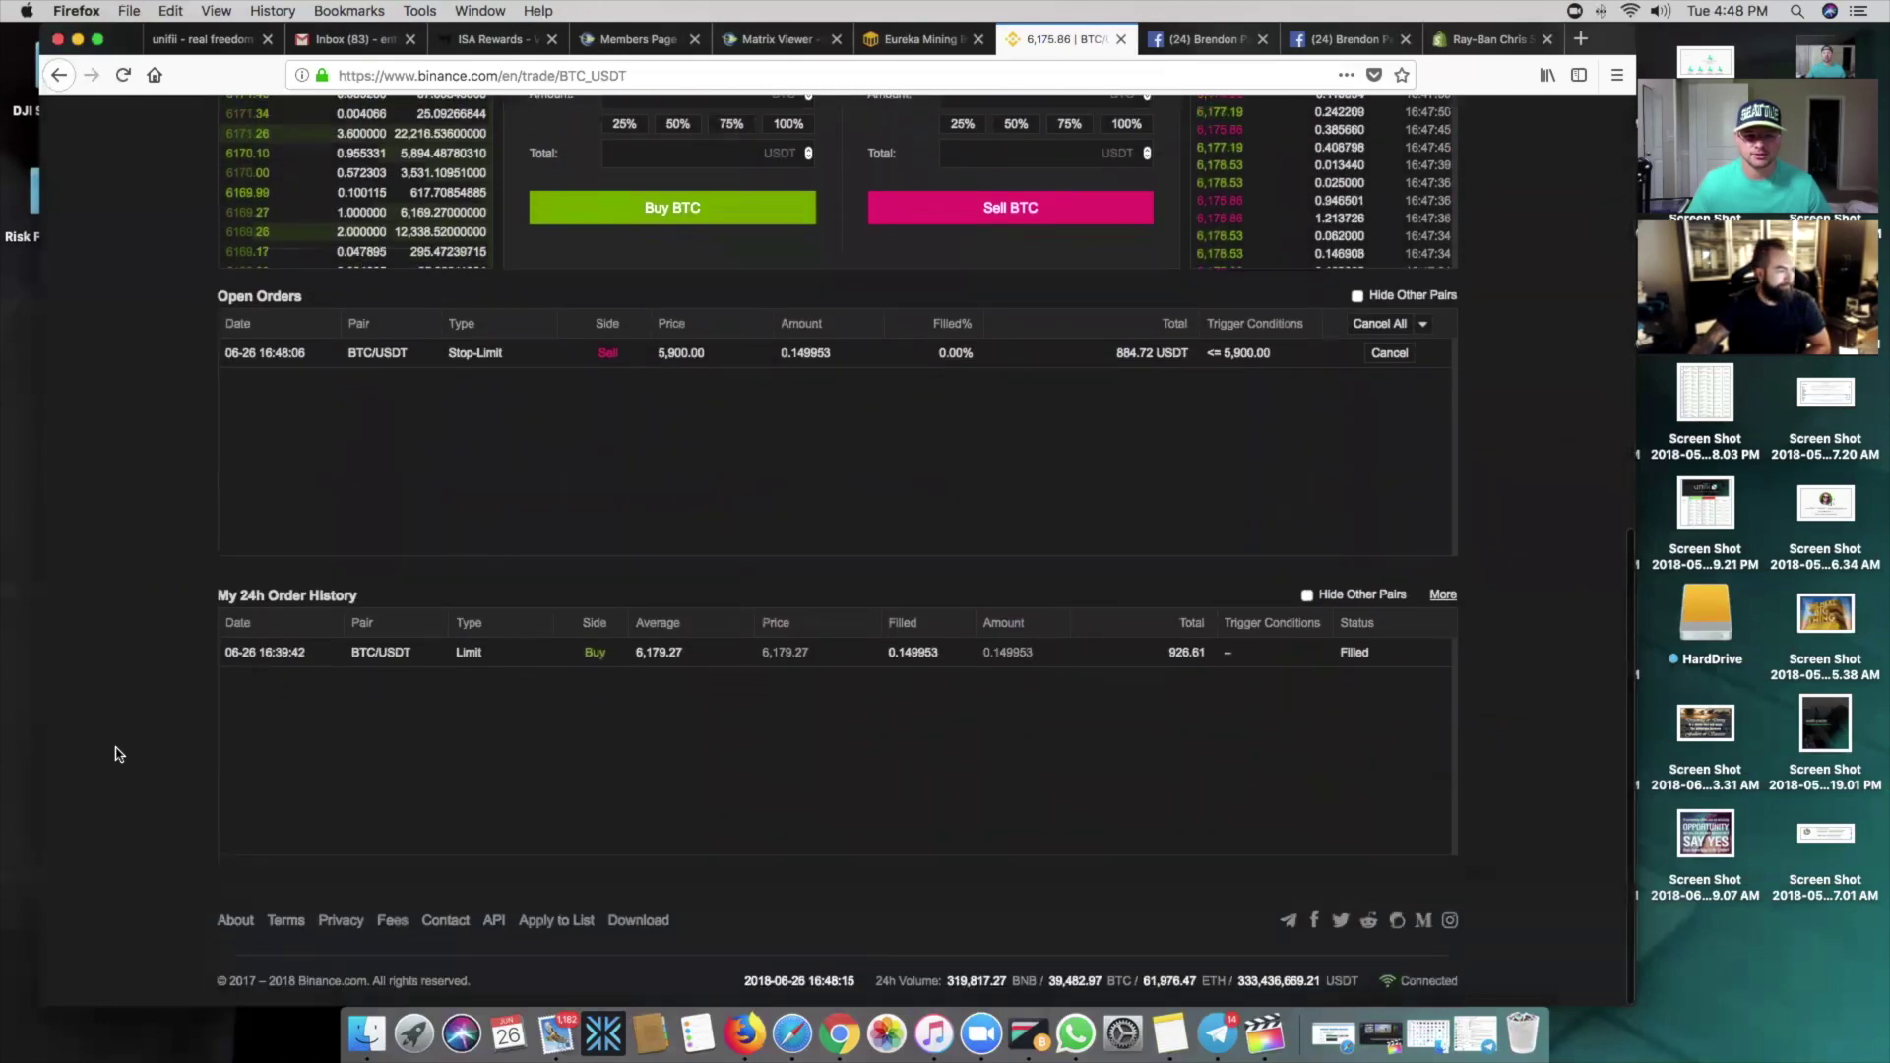
scroll(410, 447, "up", 3)
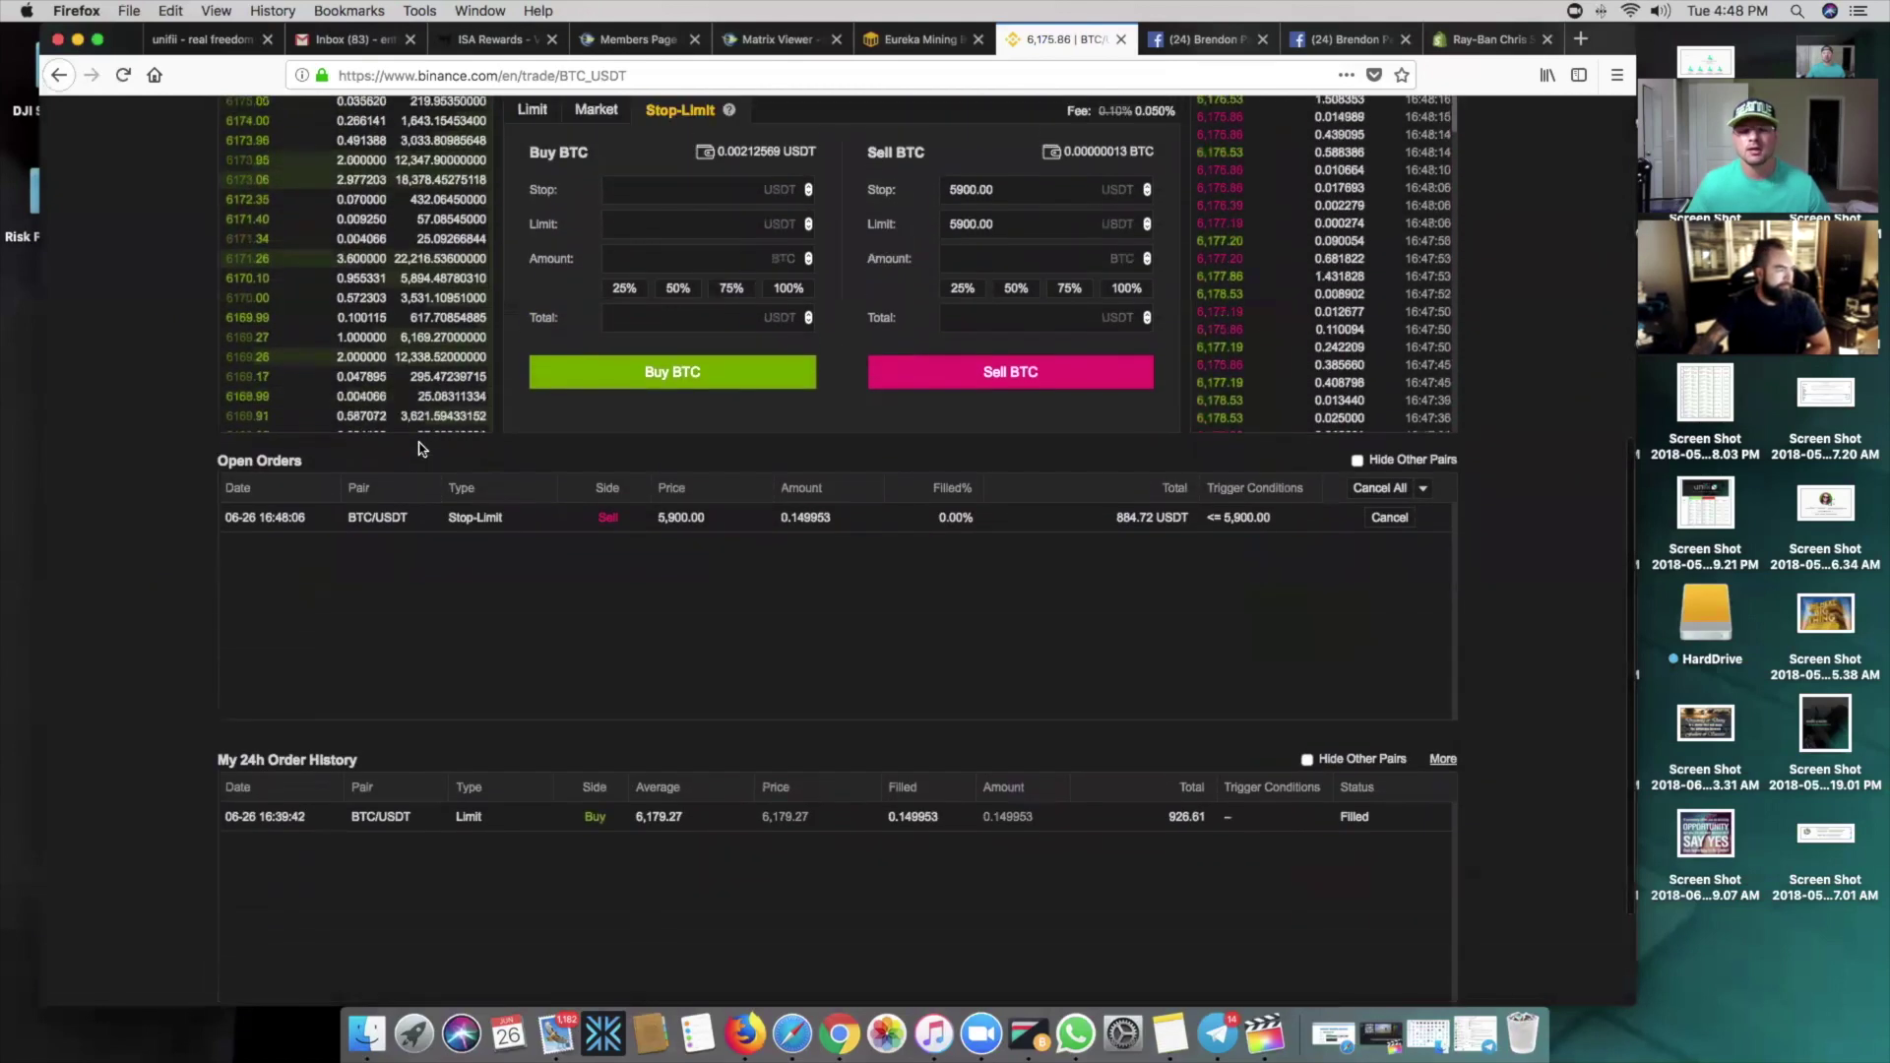
scroll(420, 465, "up", 1)
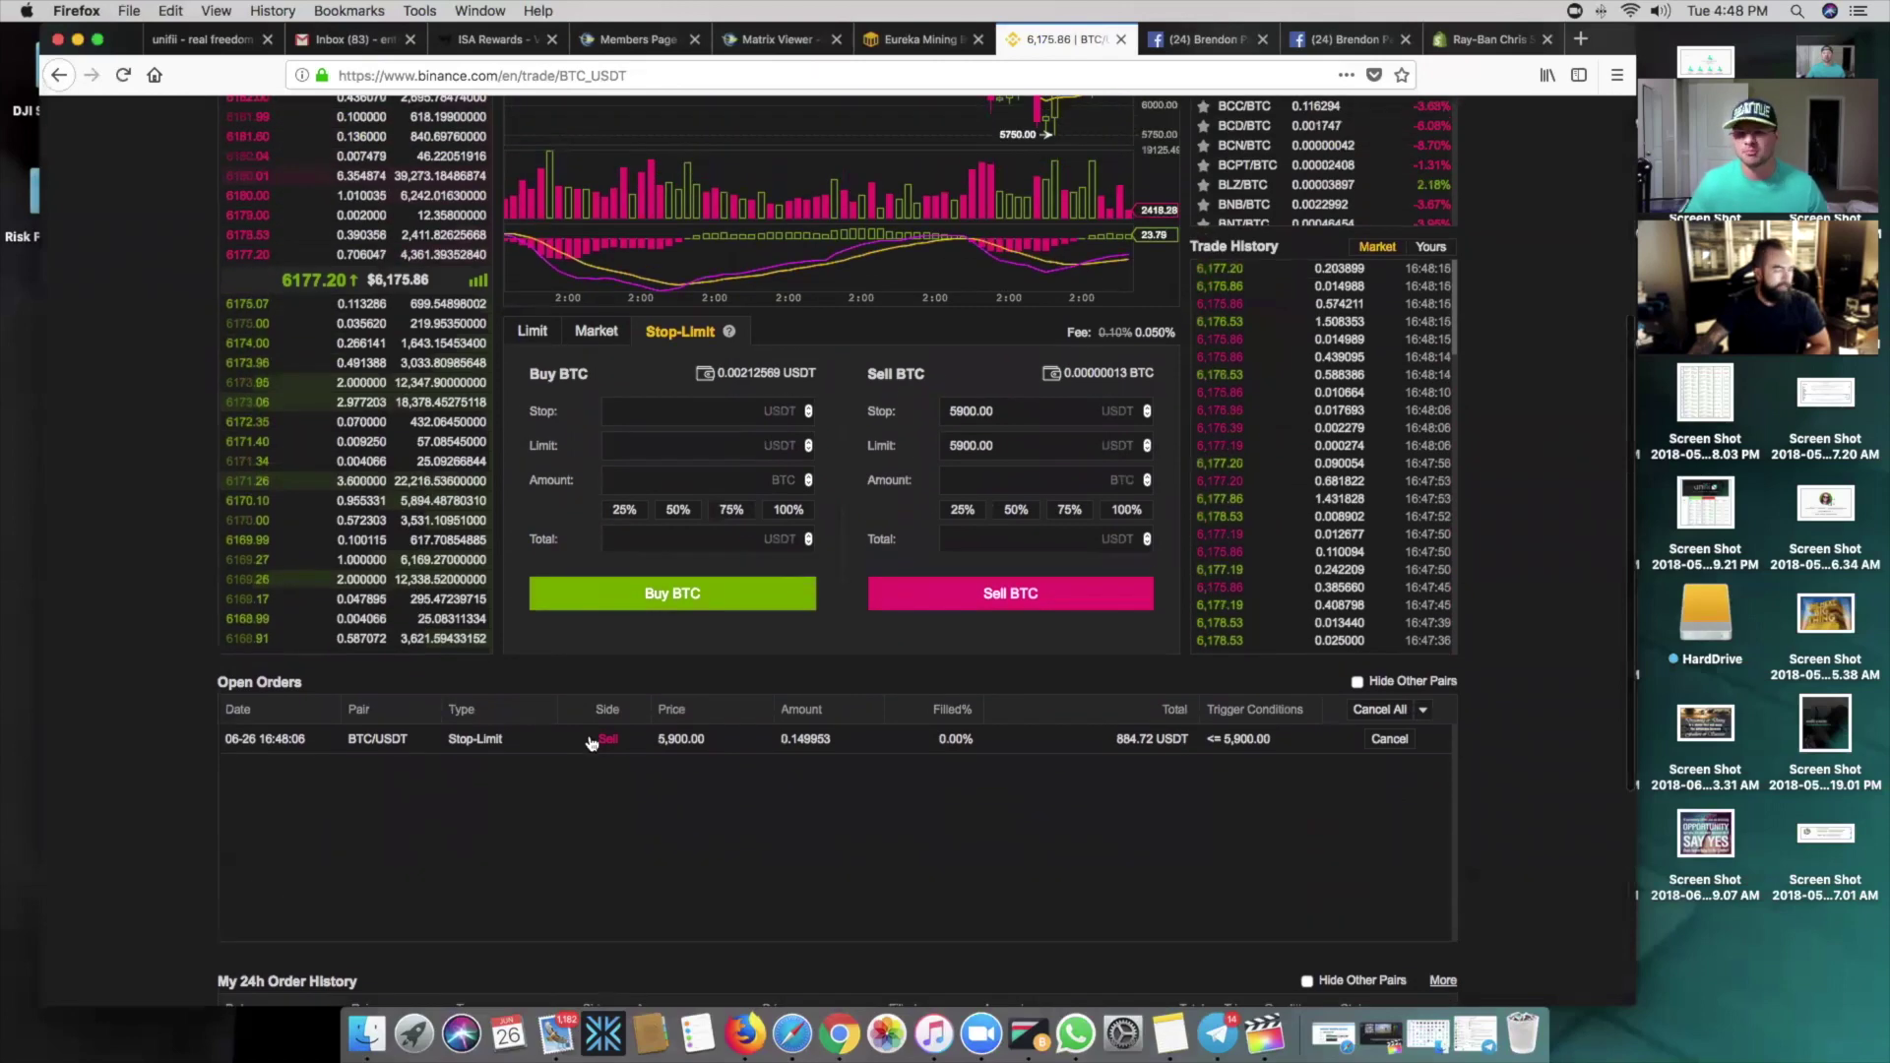
scroll(103, 689, "up", 2)
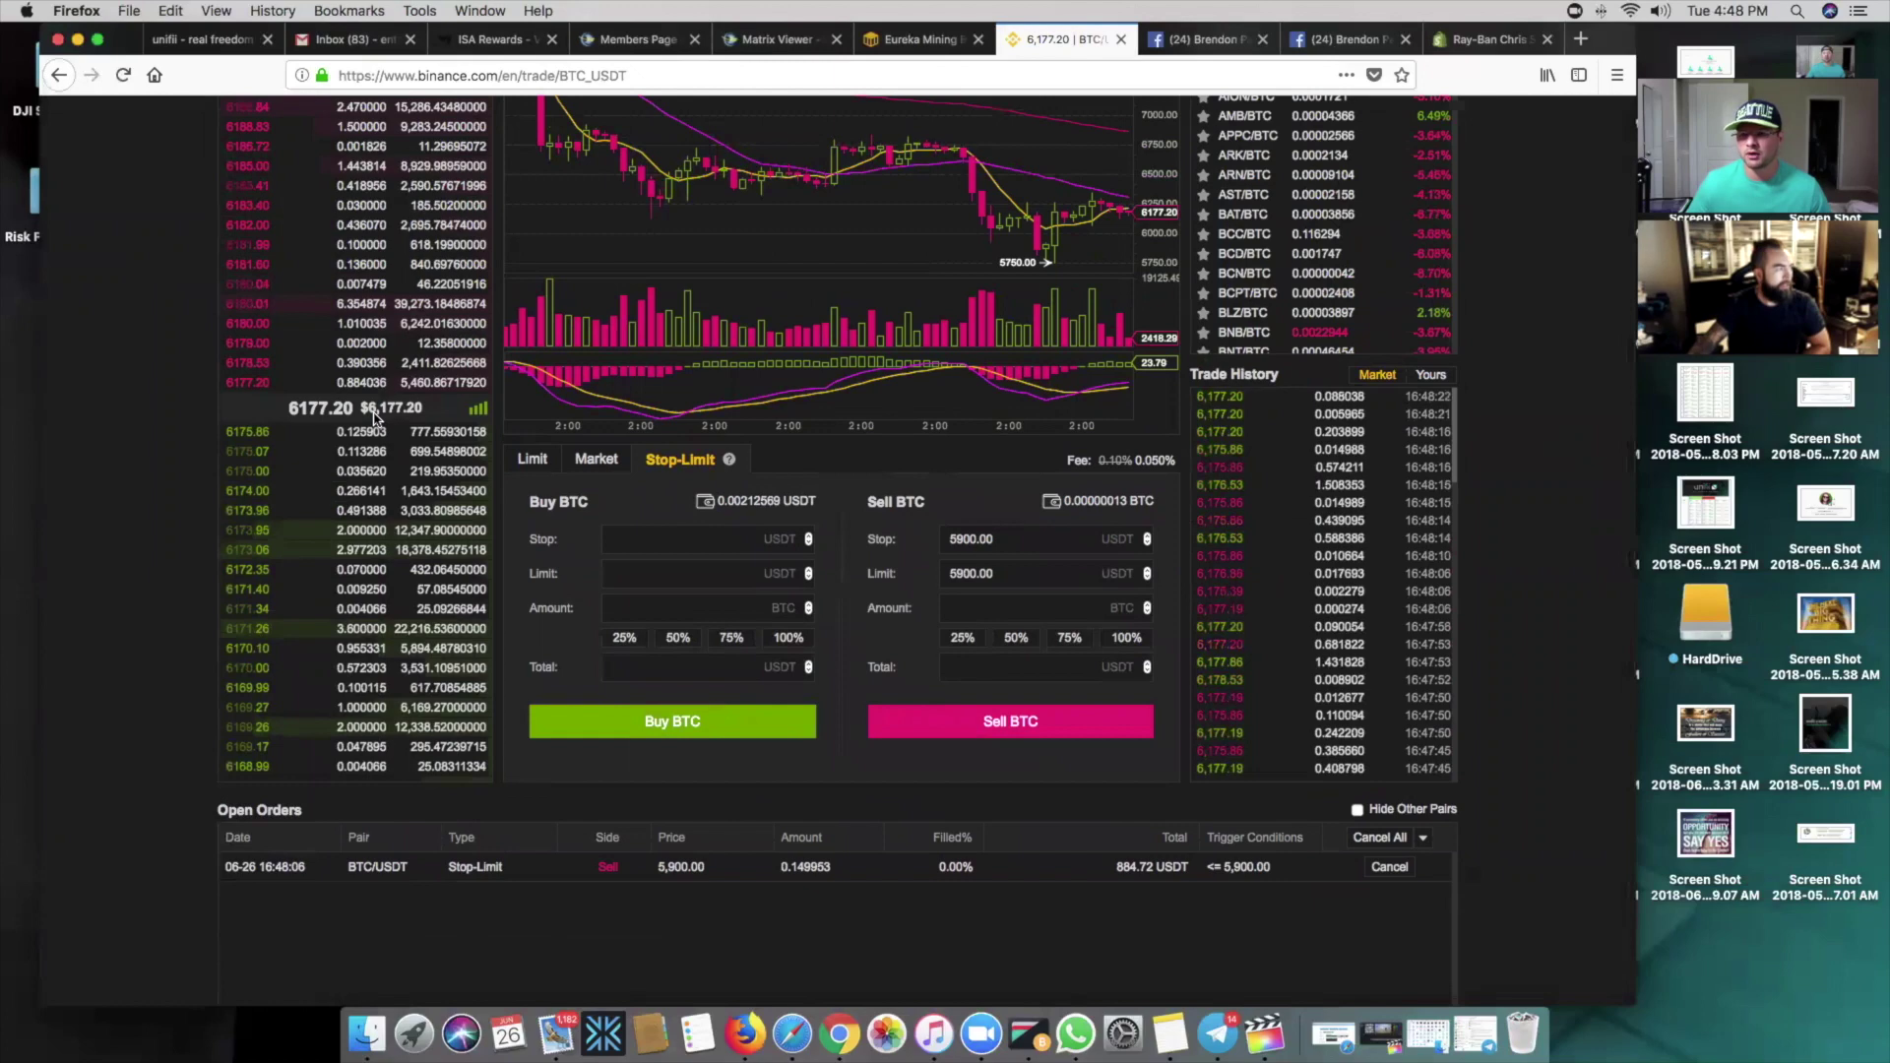
scroll(111, 503, "up", 3)
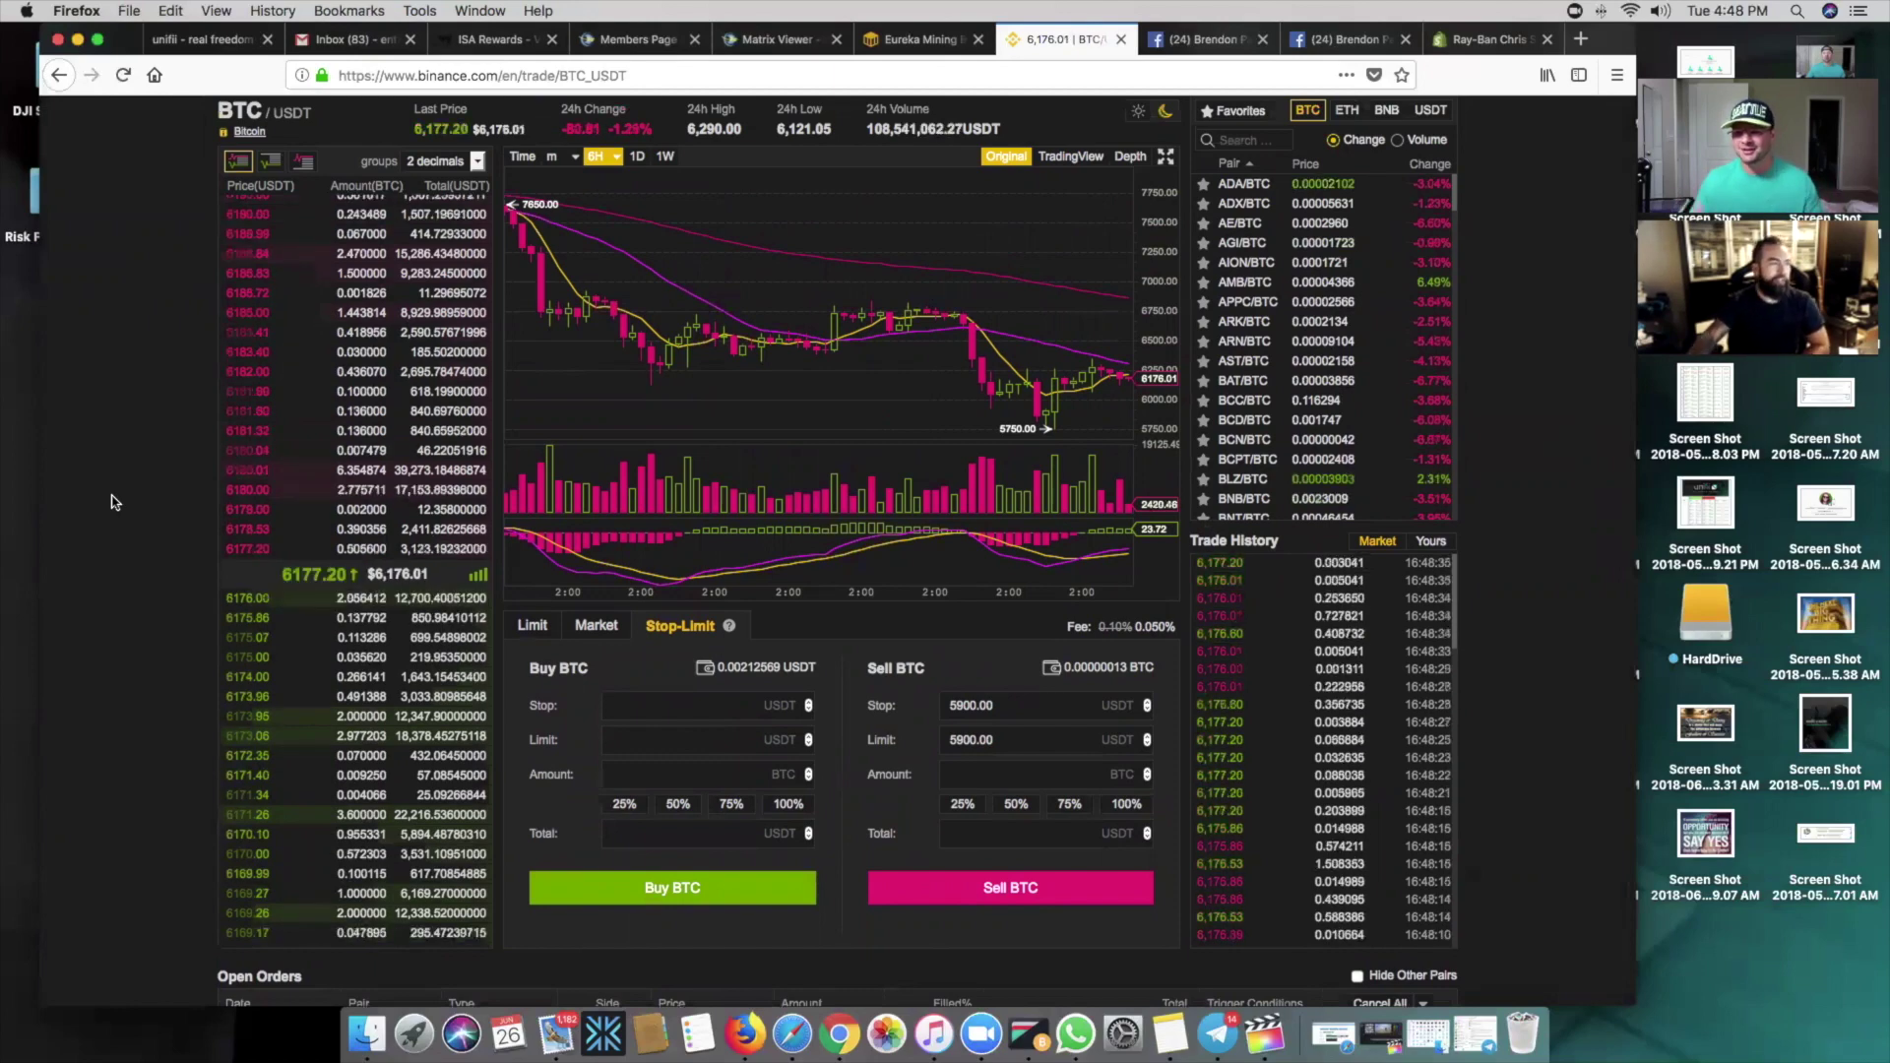
scroll(83, 548, "down", 2)
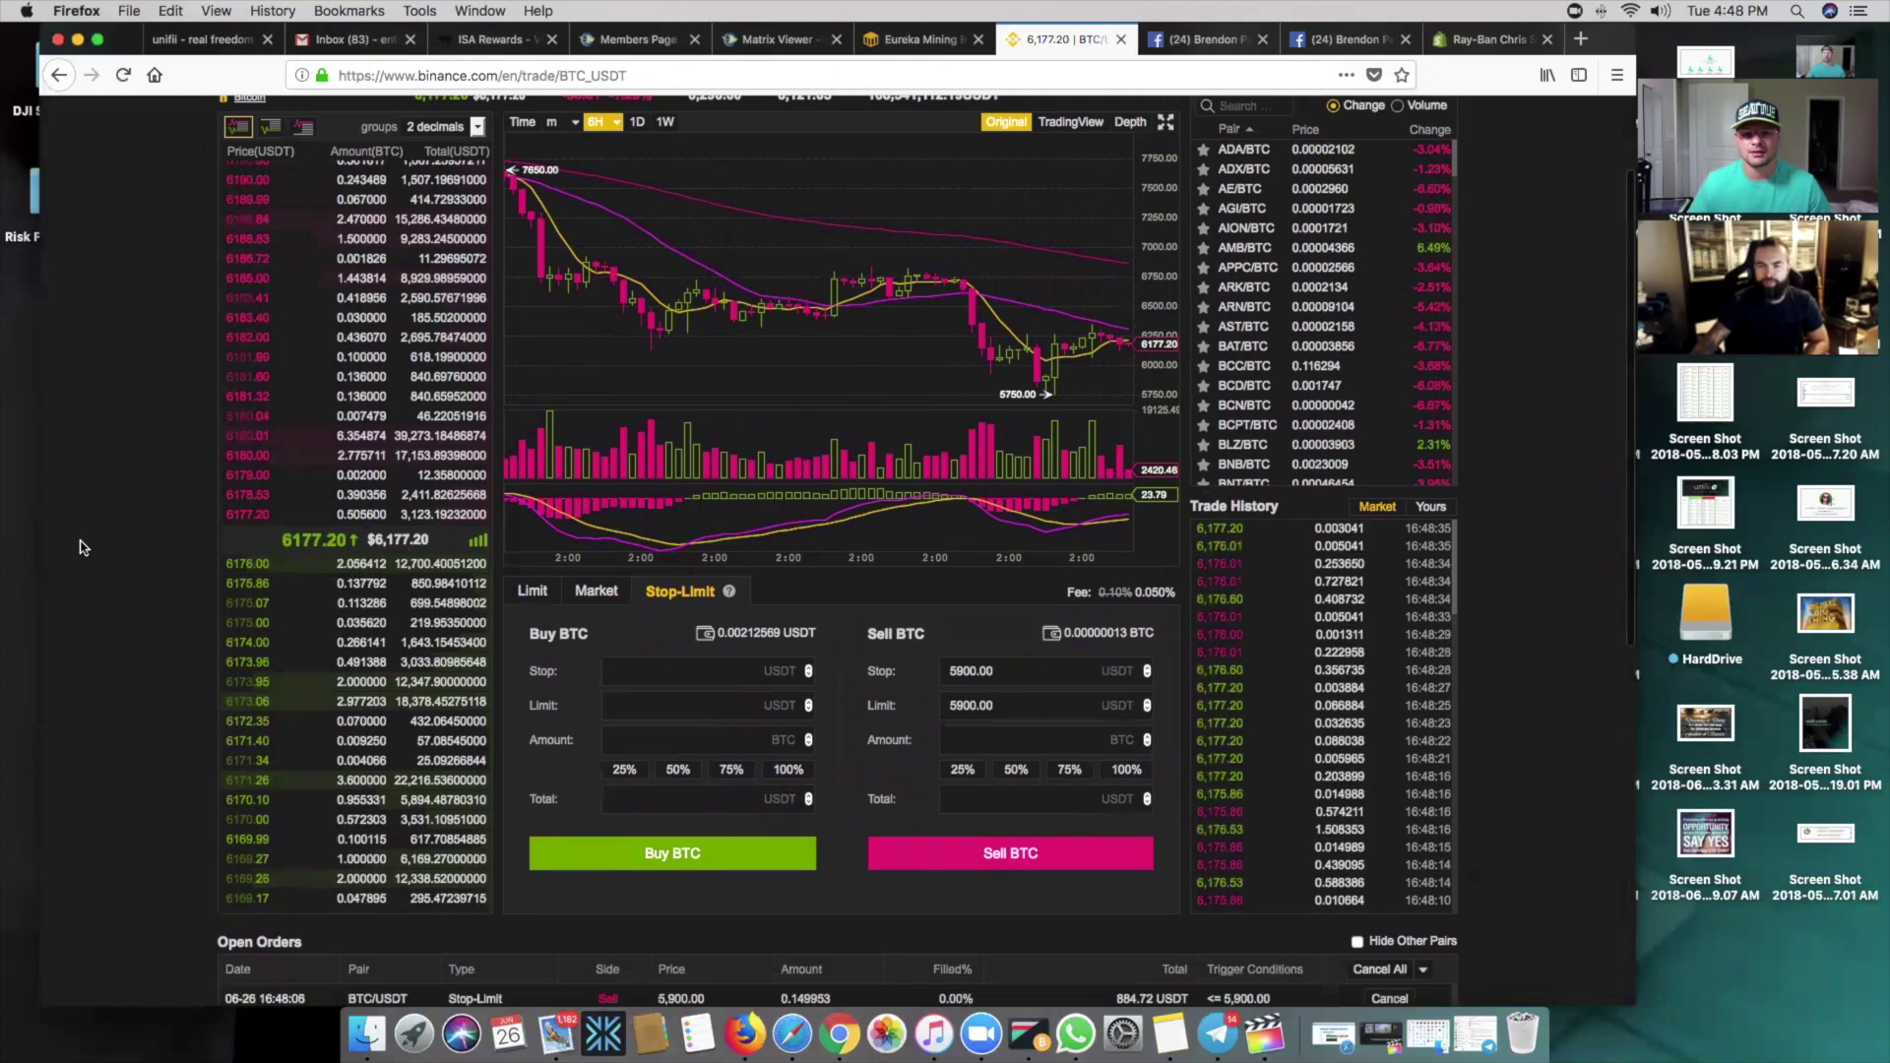
scroll(81, 556, "up", 2)
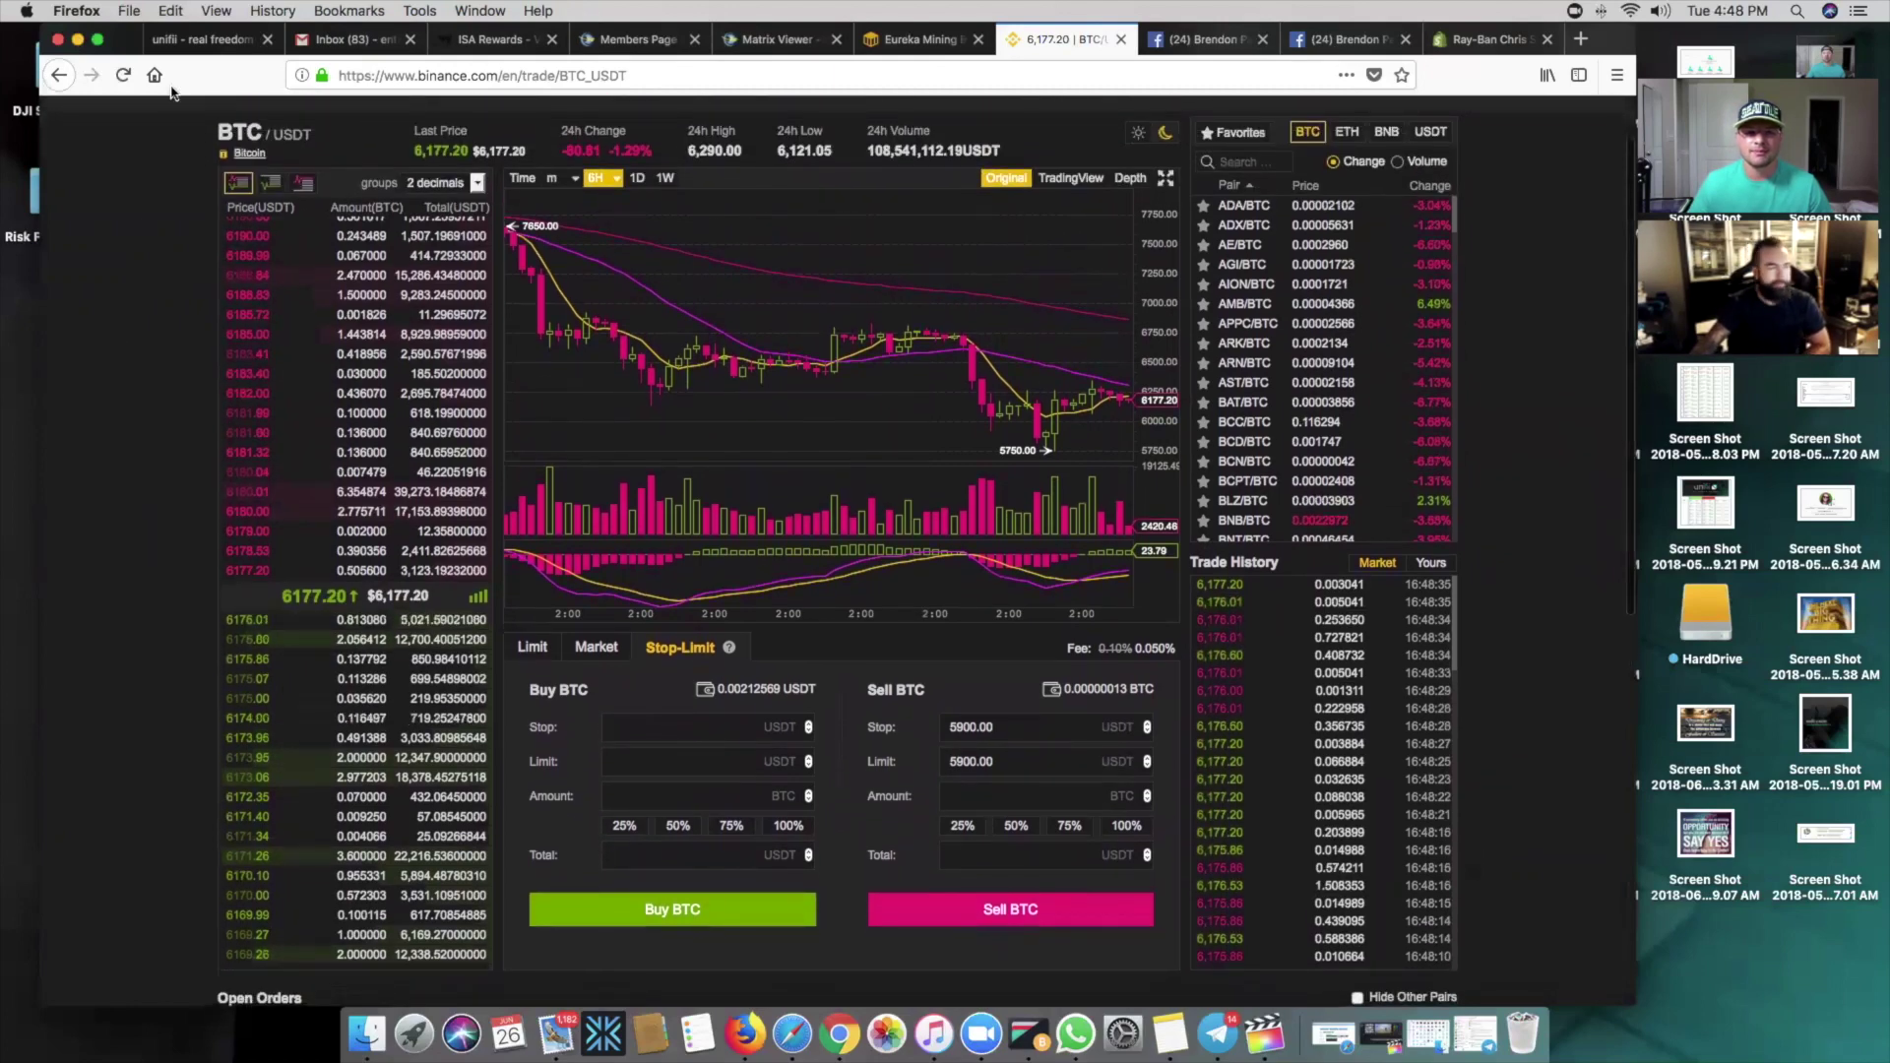
Check the live Bitcoin chart on Unifii, then return to the Binance BTC/USDT page
left_click(182, 42)
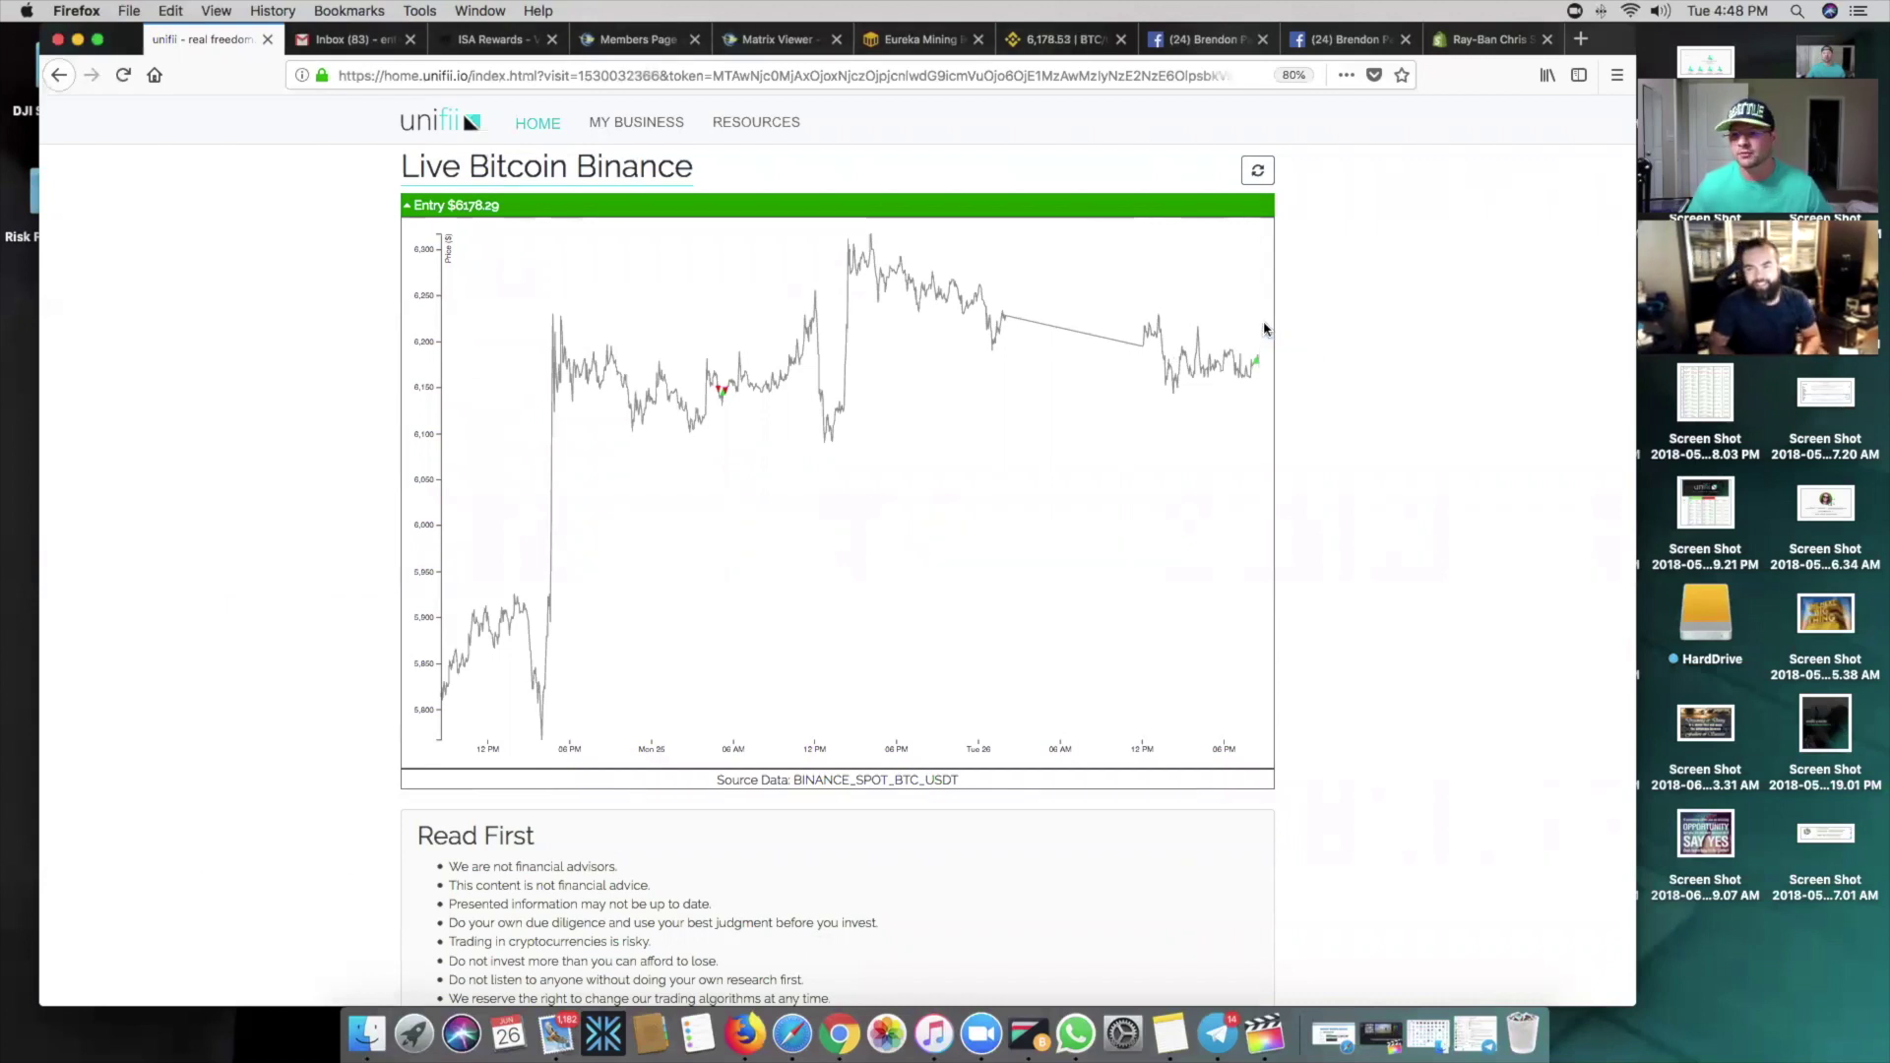
left_click(1072, 50)
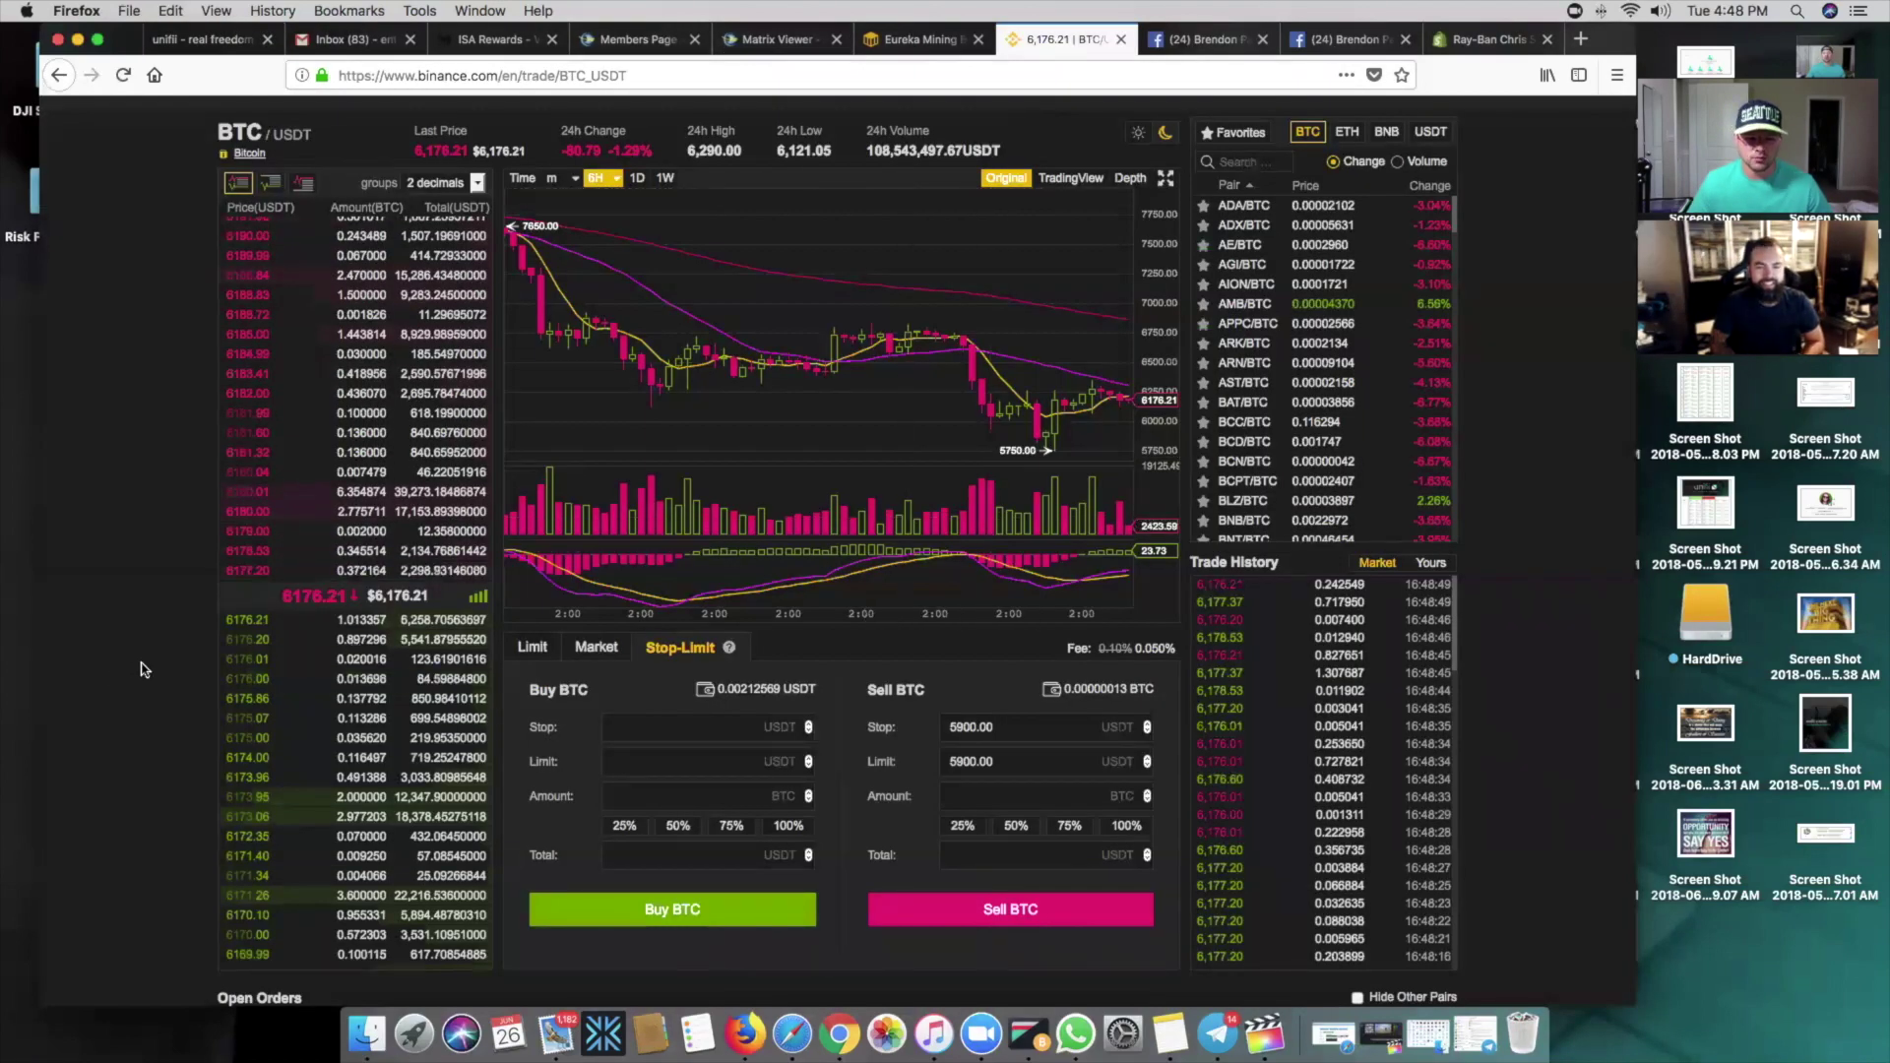
scroll(145, 672, "down", 3)
scroll(146, 672, "down", 5)
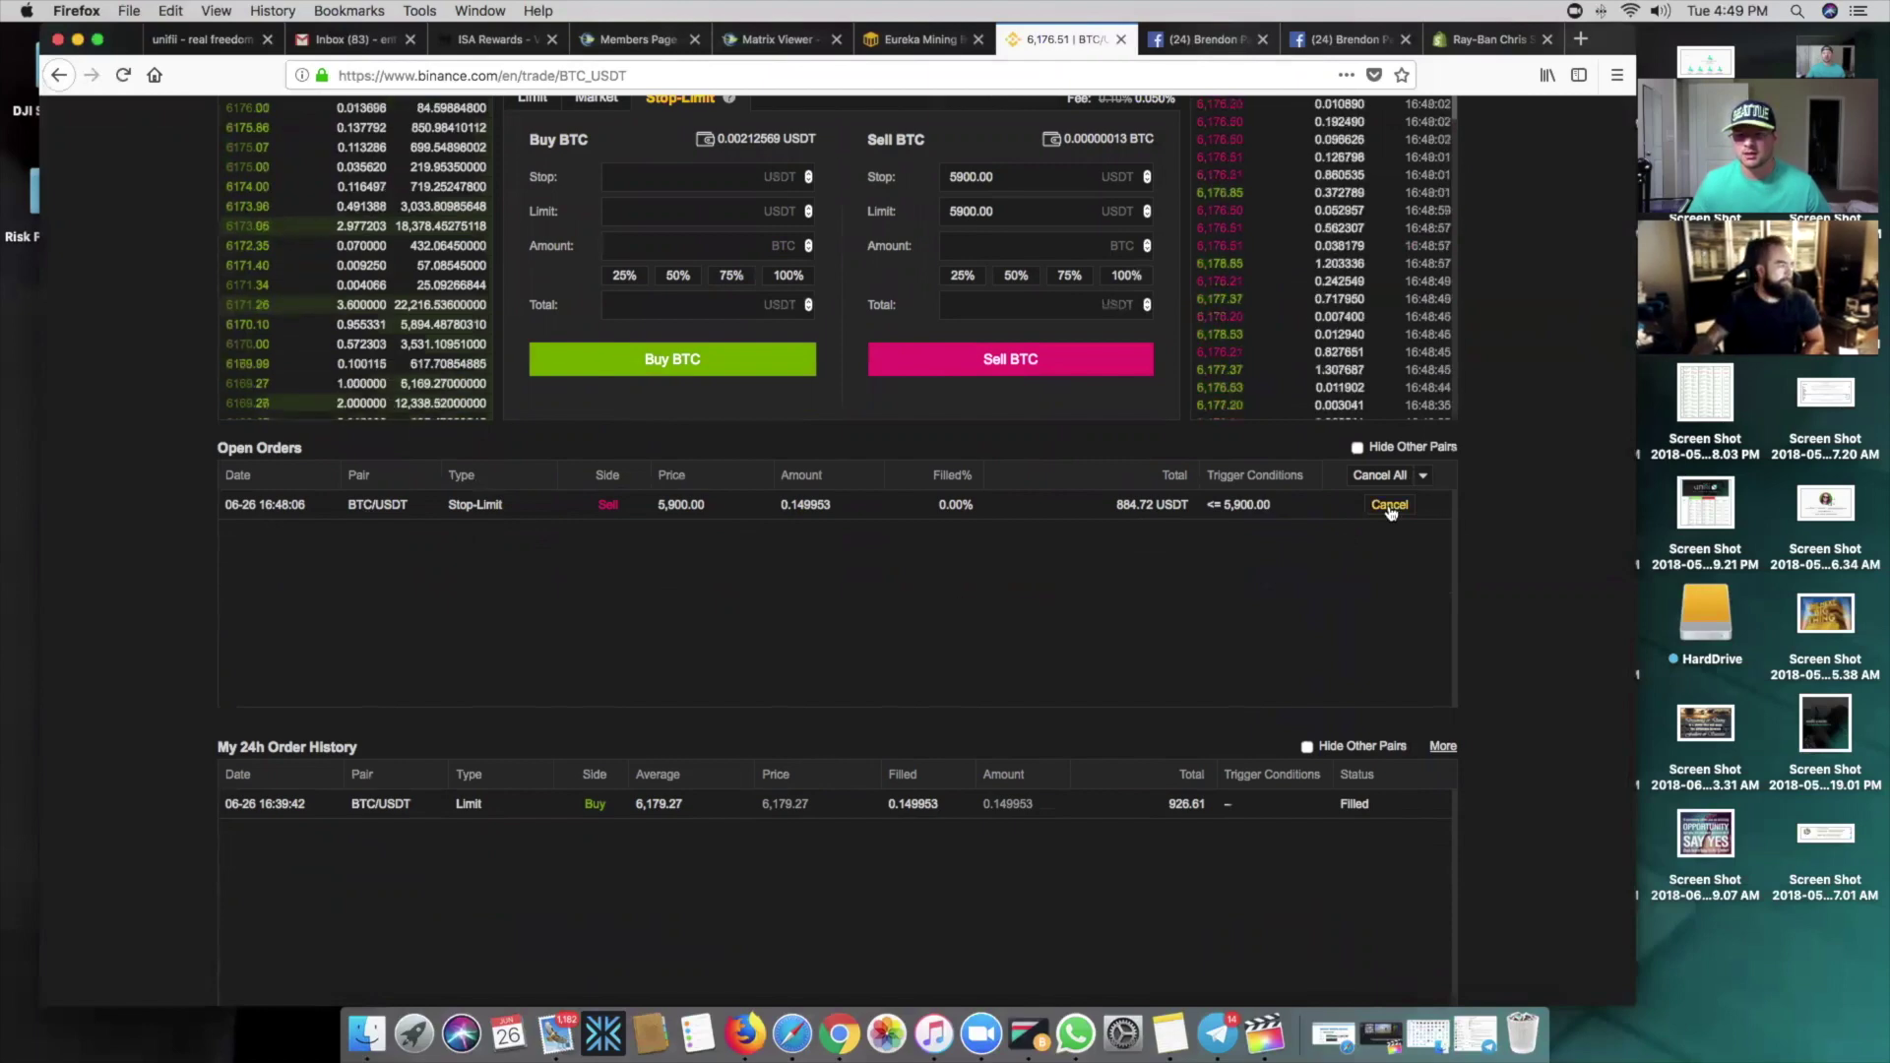
scroll(730, 252, "up", 5)
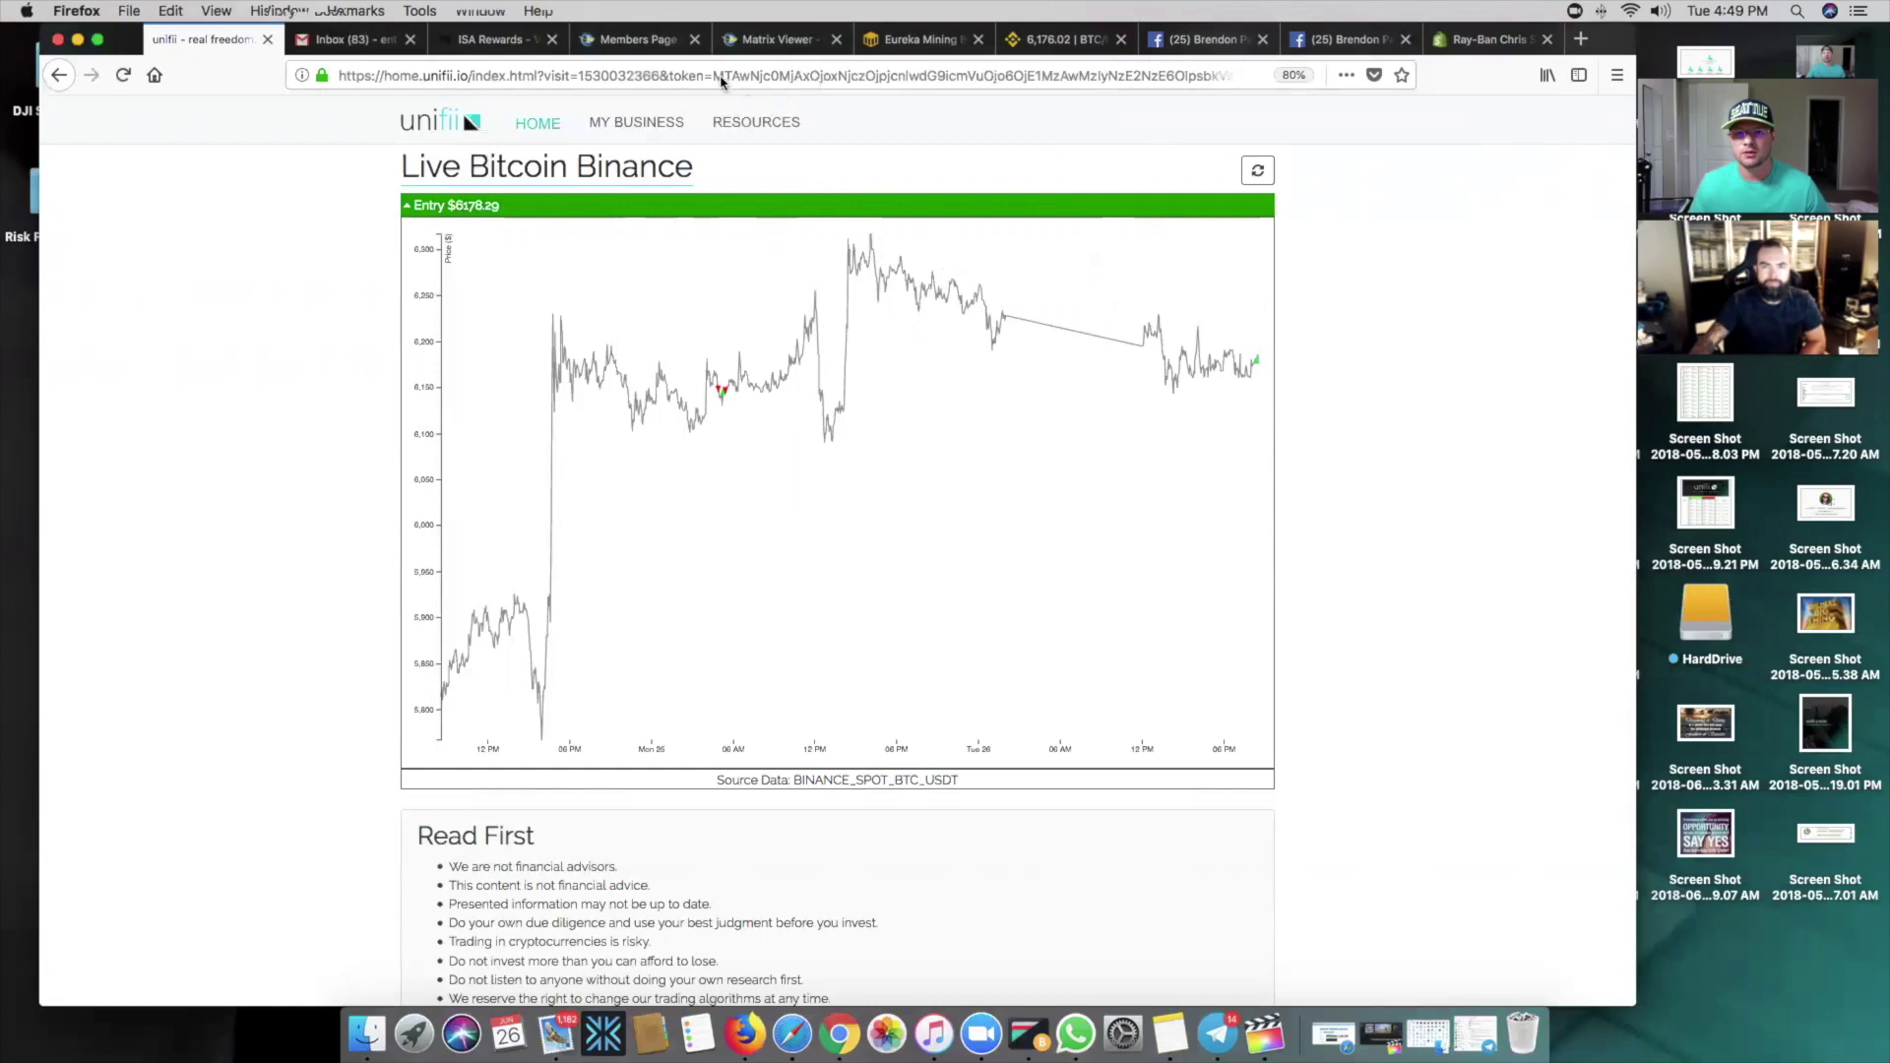
Confirm the 5,900 stop-limit sell is still in Open Orders and switch the form back to Limit
left_click(1062, 39)
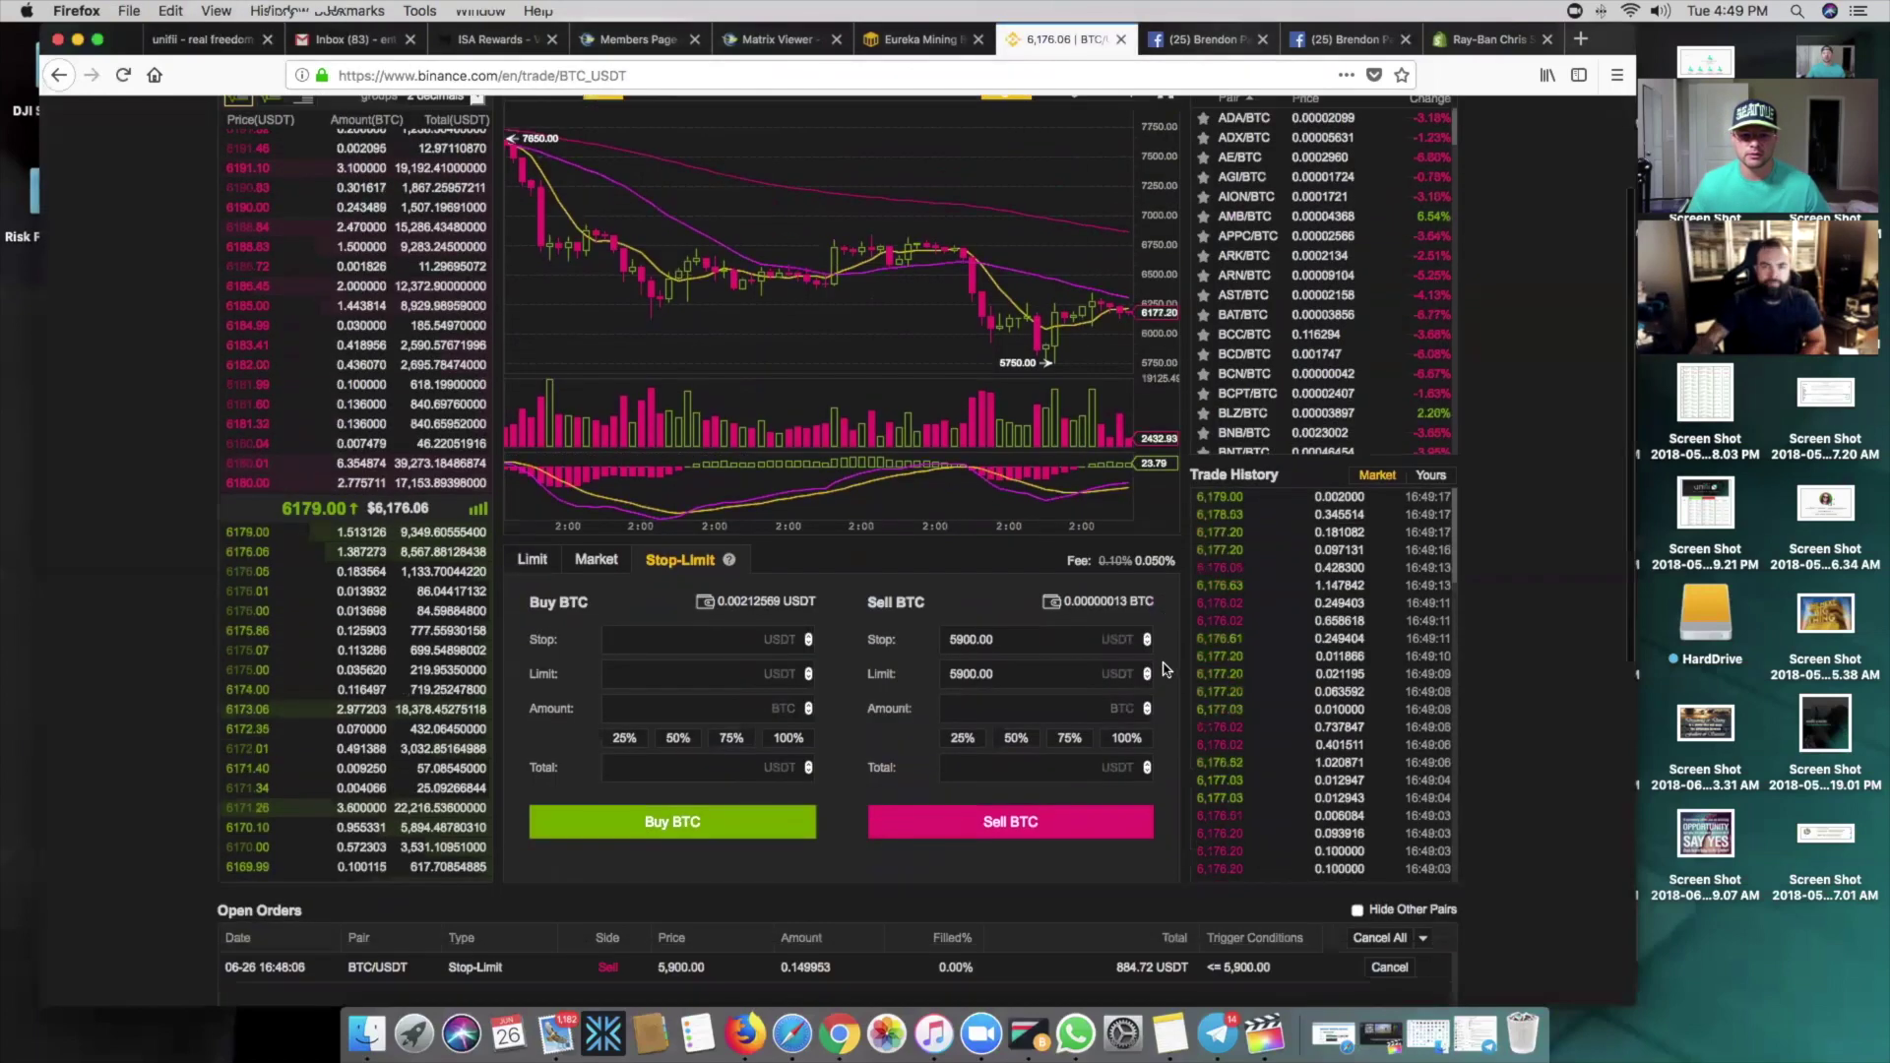
scroll(1167, 669, "down", 2)
scroll(1083, 611, "down", 4)
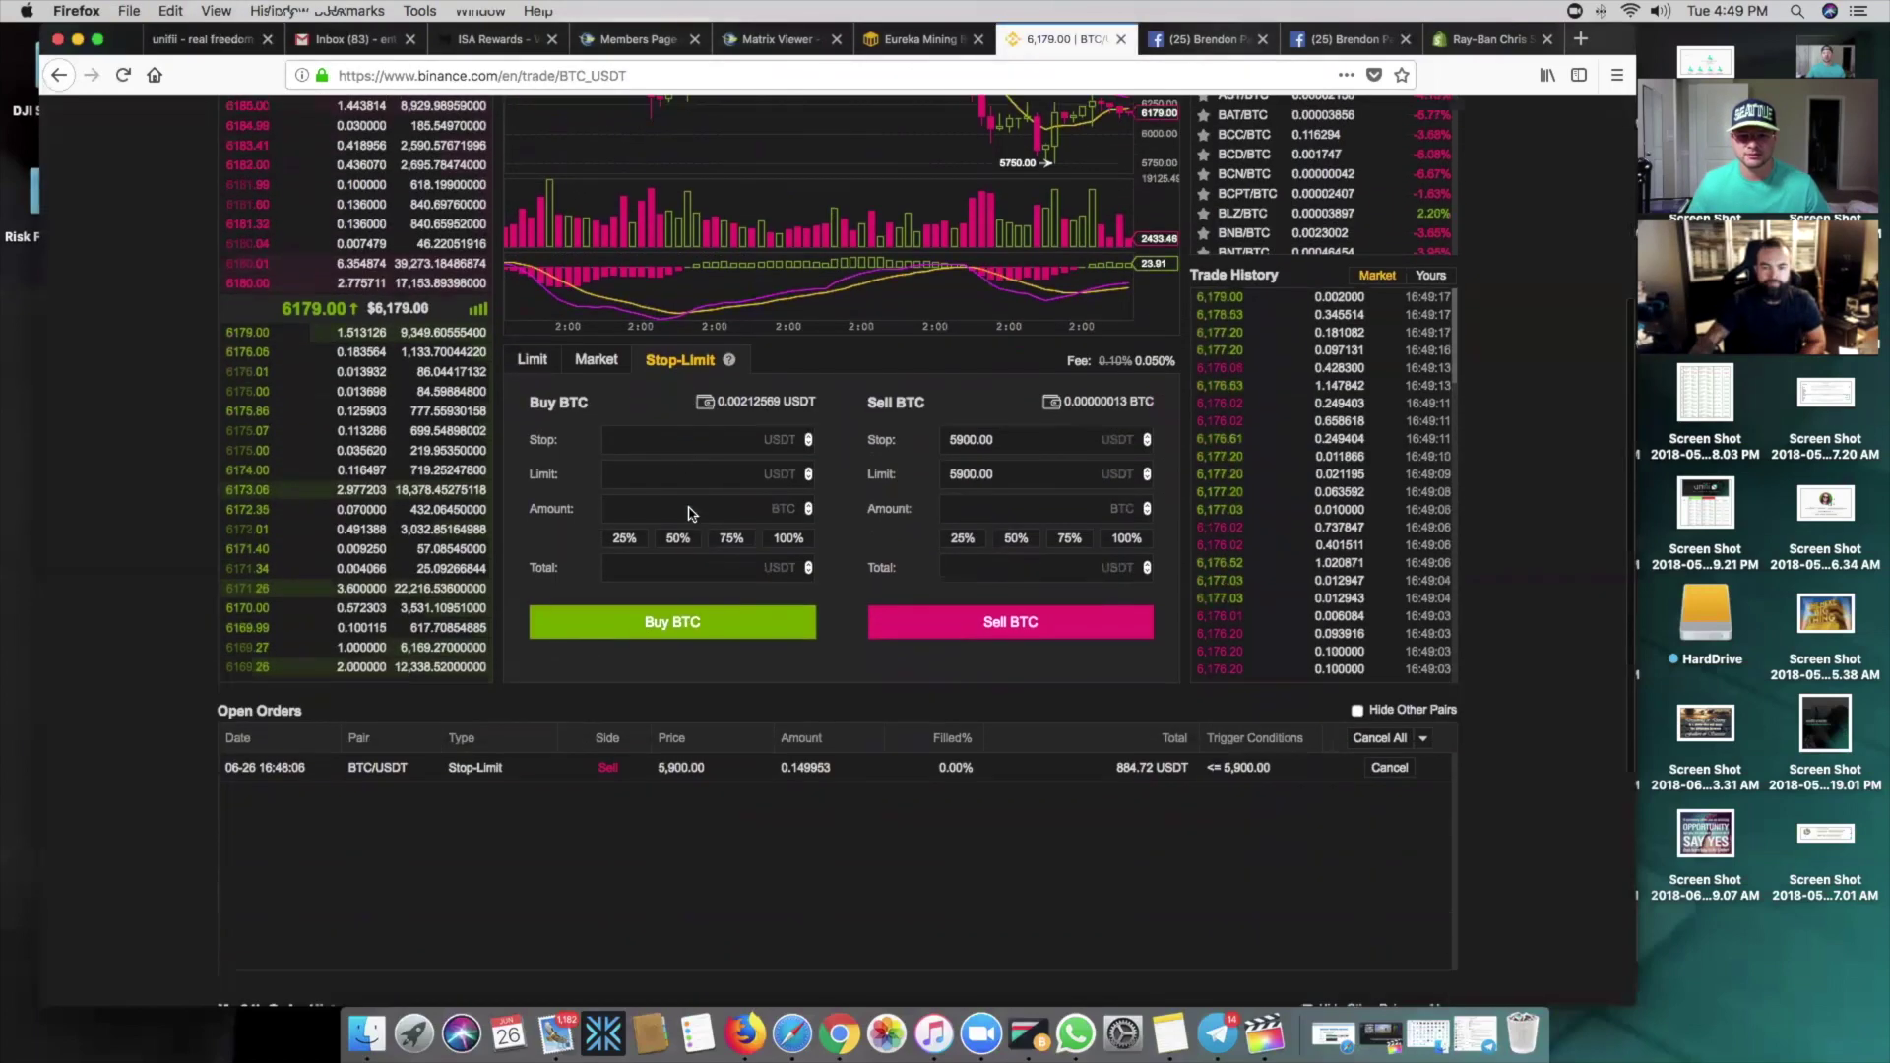
scroll(1418, 669, "down", 4)
scroll(693, 736, "up", 10)
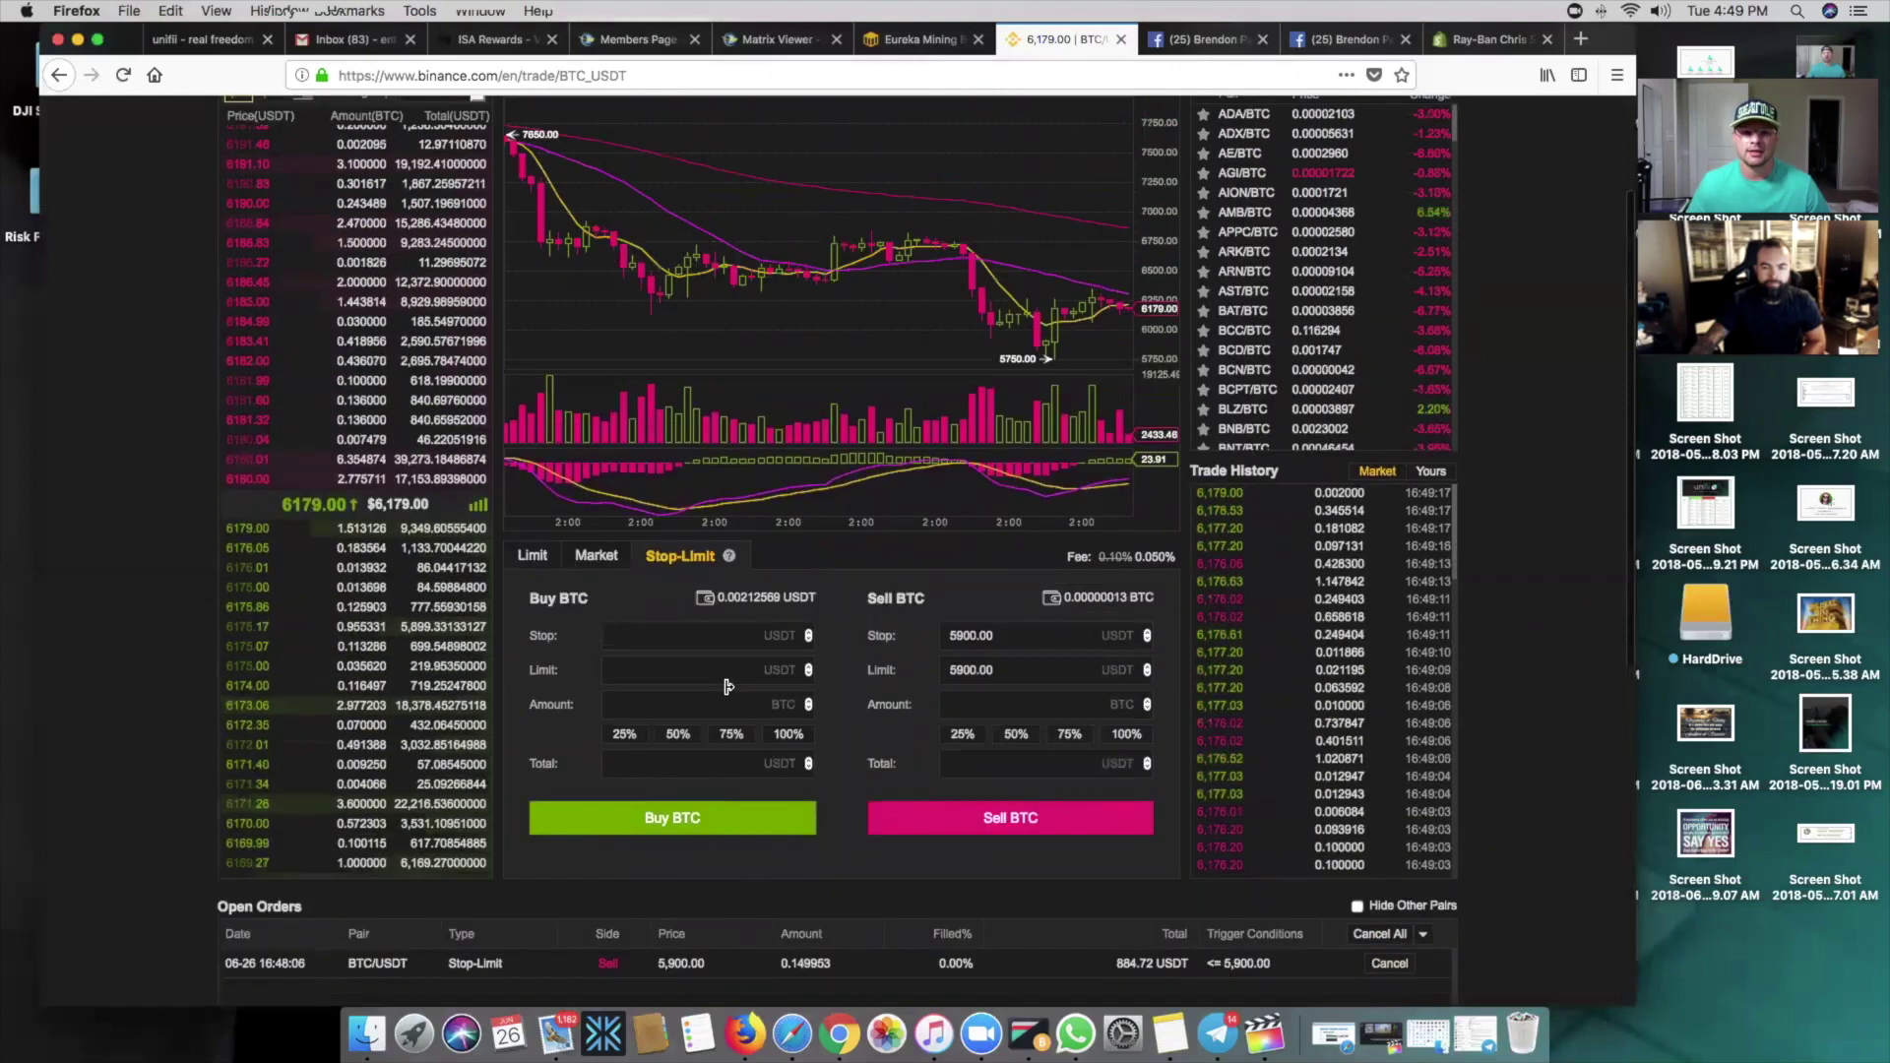
left_click(533, 726)
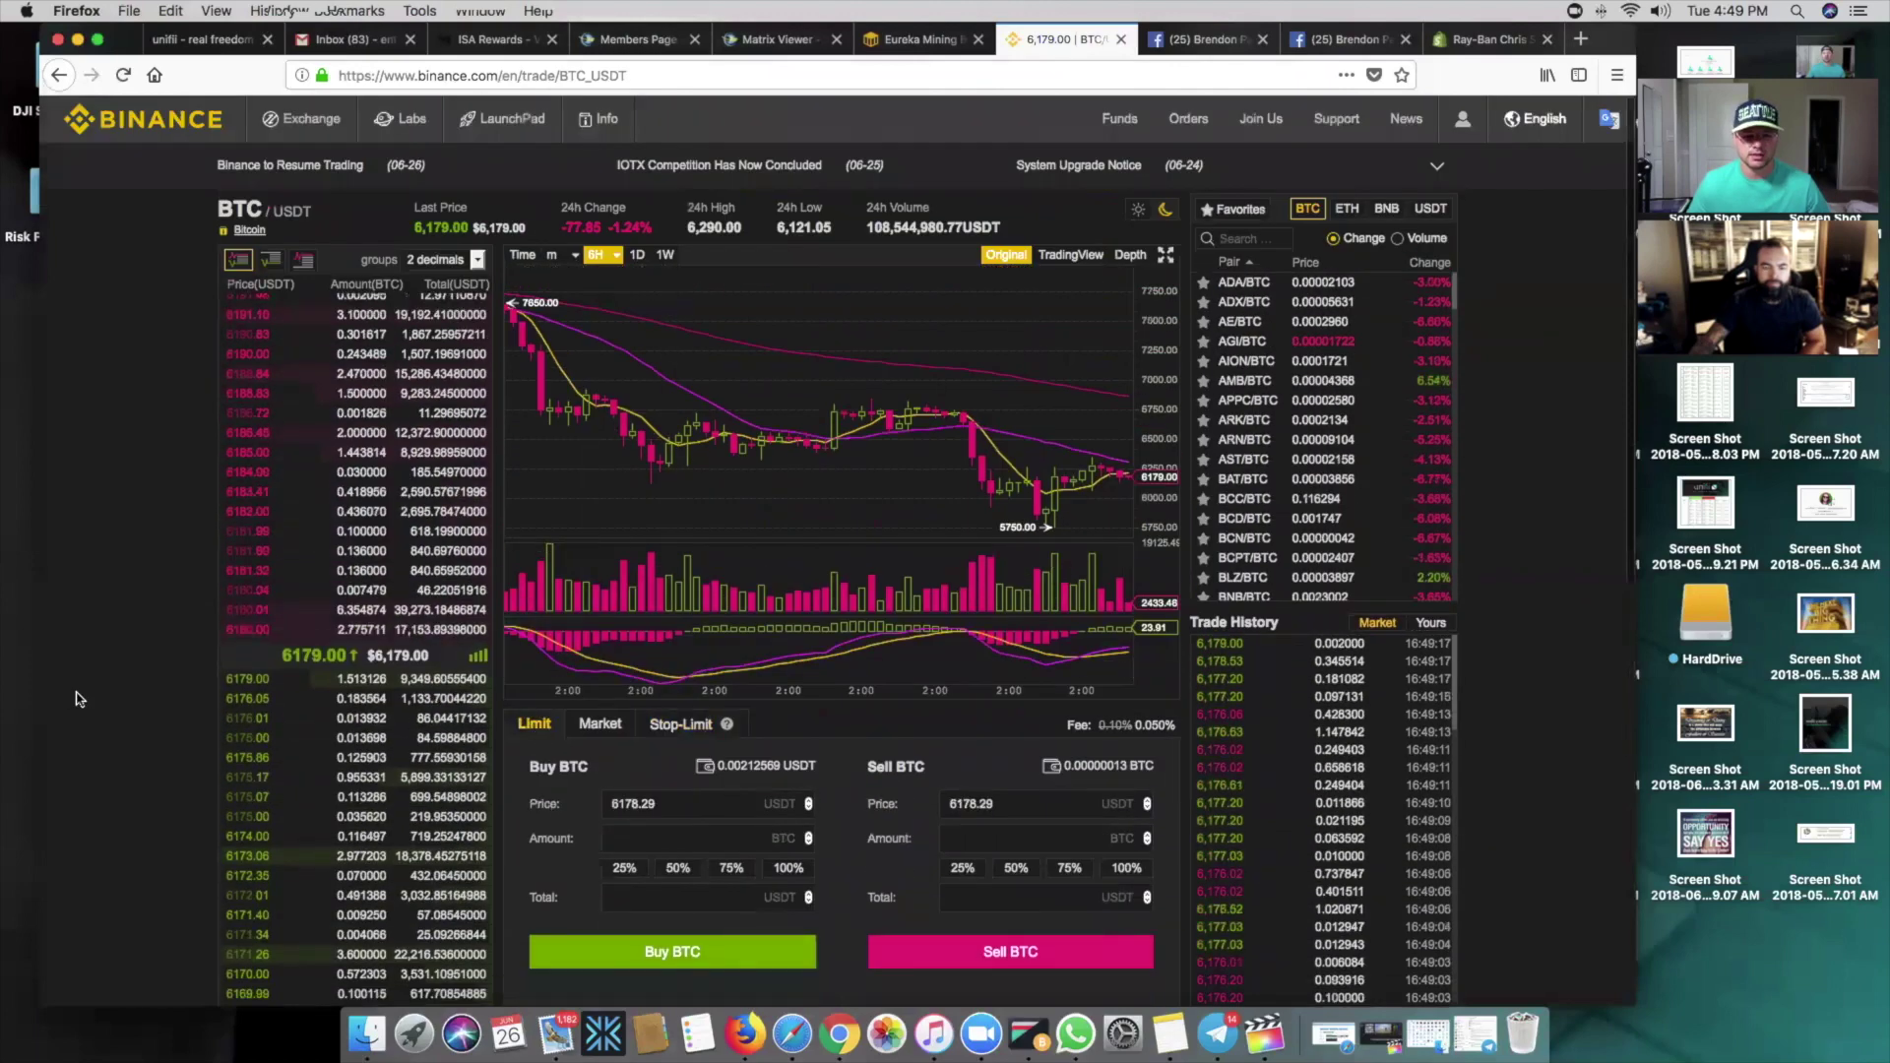
scroll(79, 699, "down", 6)
scroll(79, 699, "down", 3)
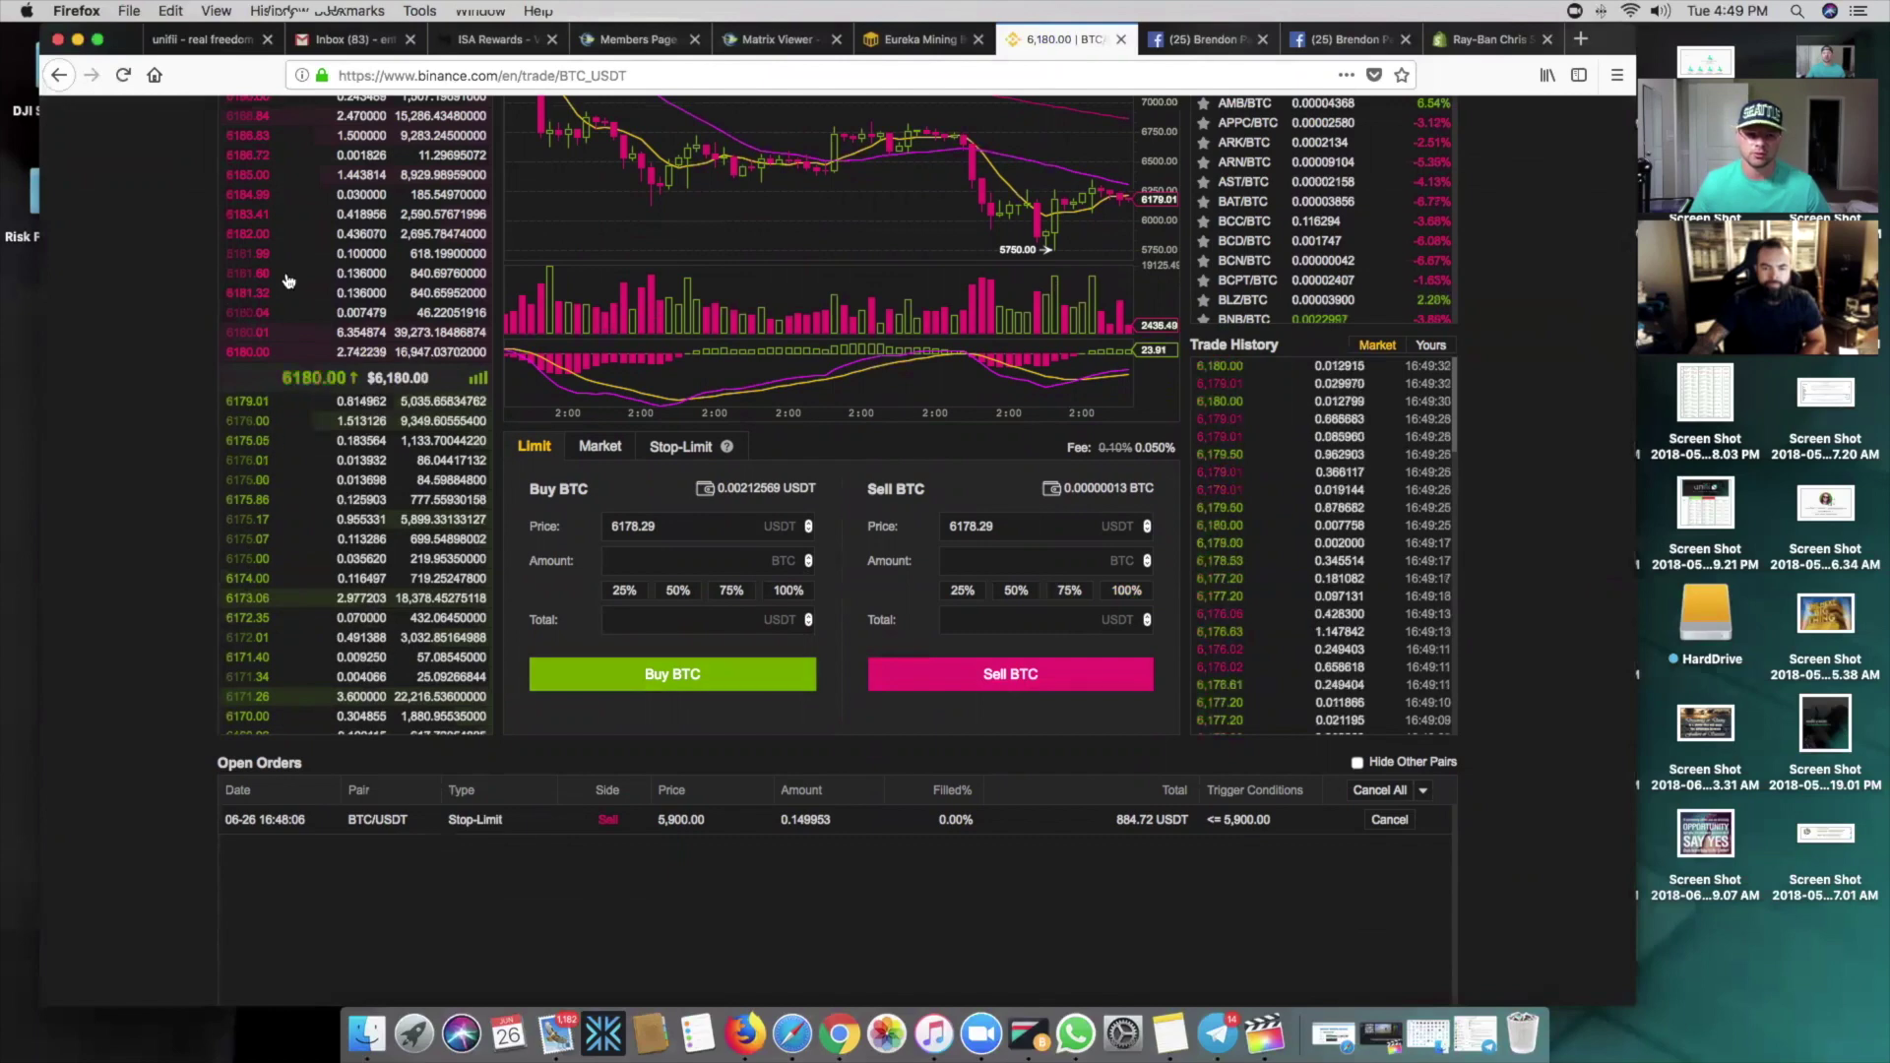
scroll(109, 473, "down", 2)
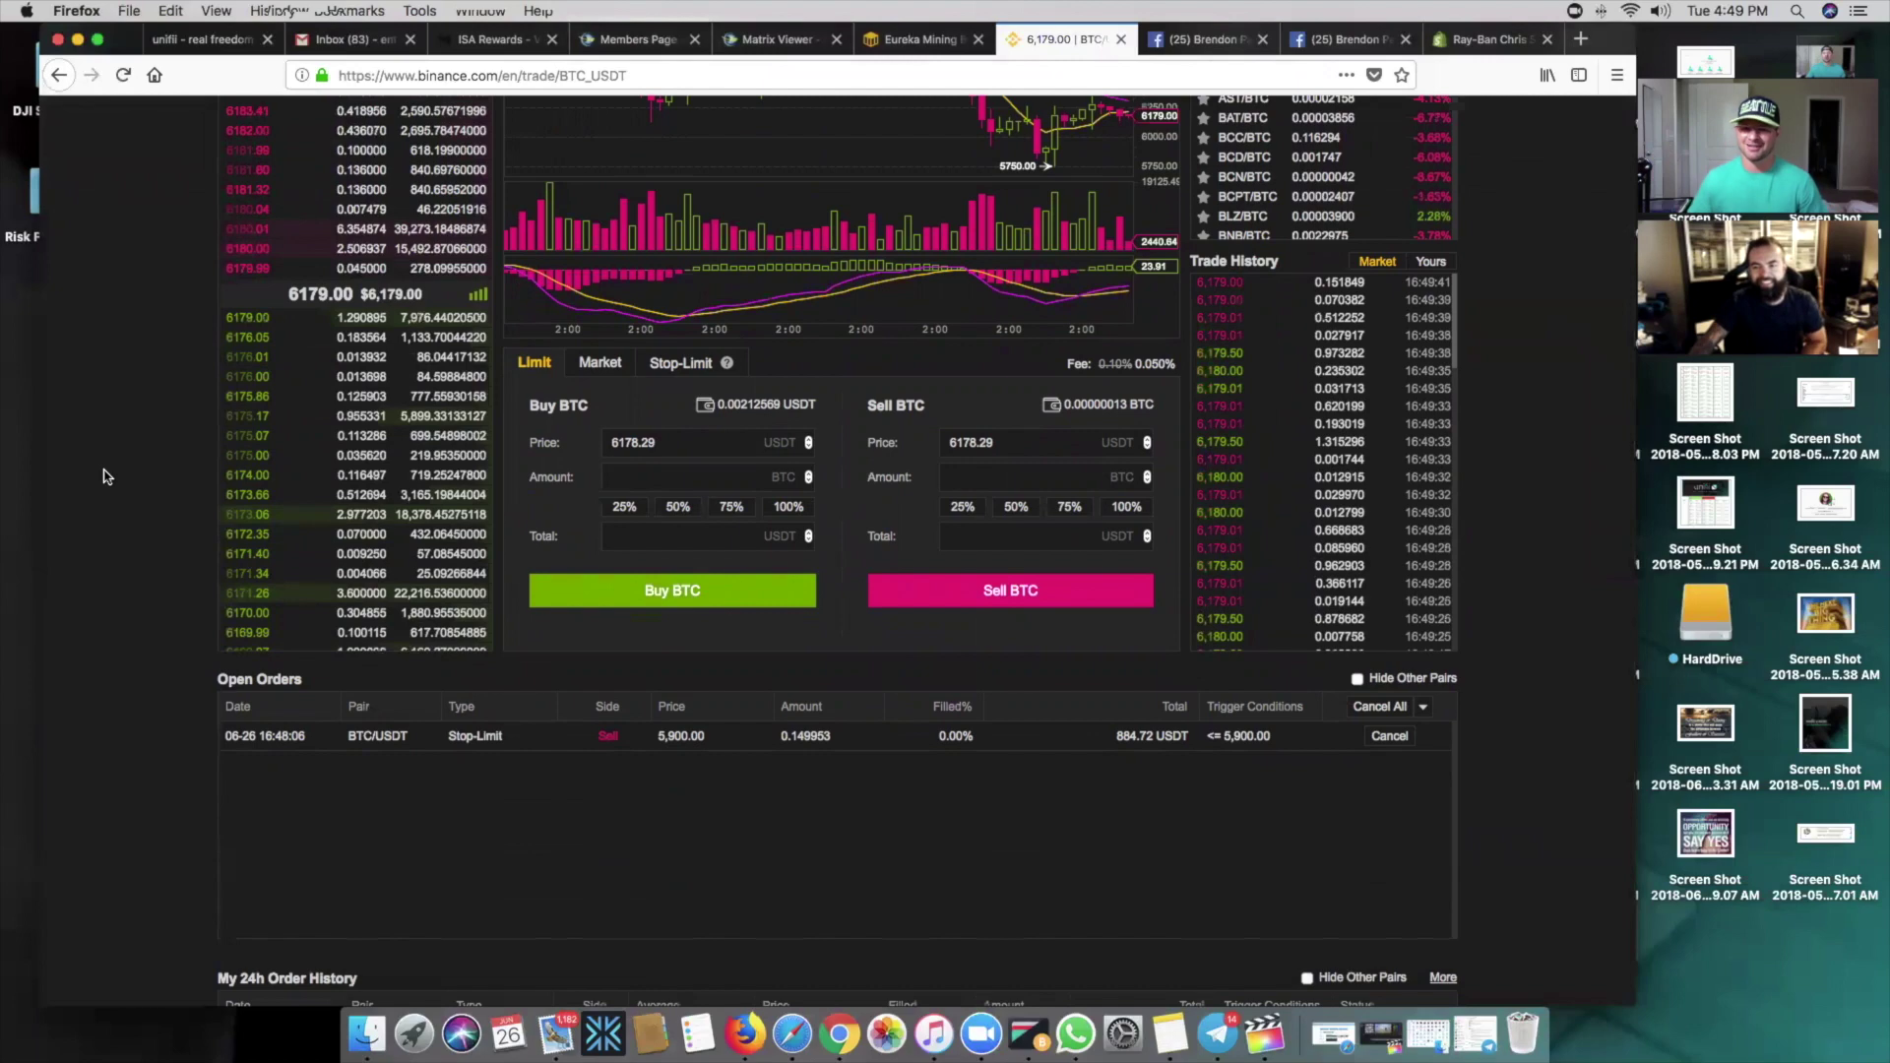
scroll(123, 502, "up", 5)
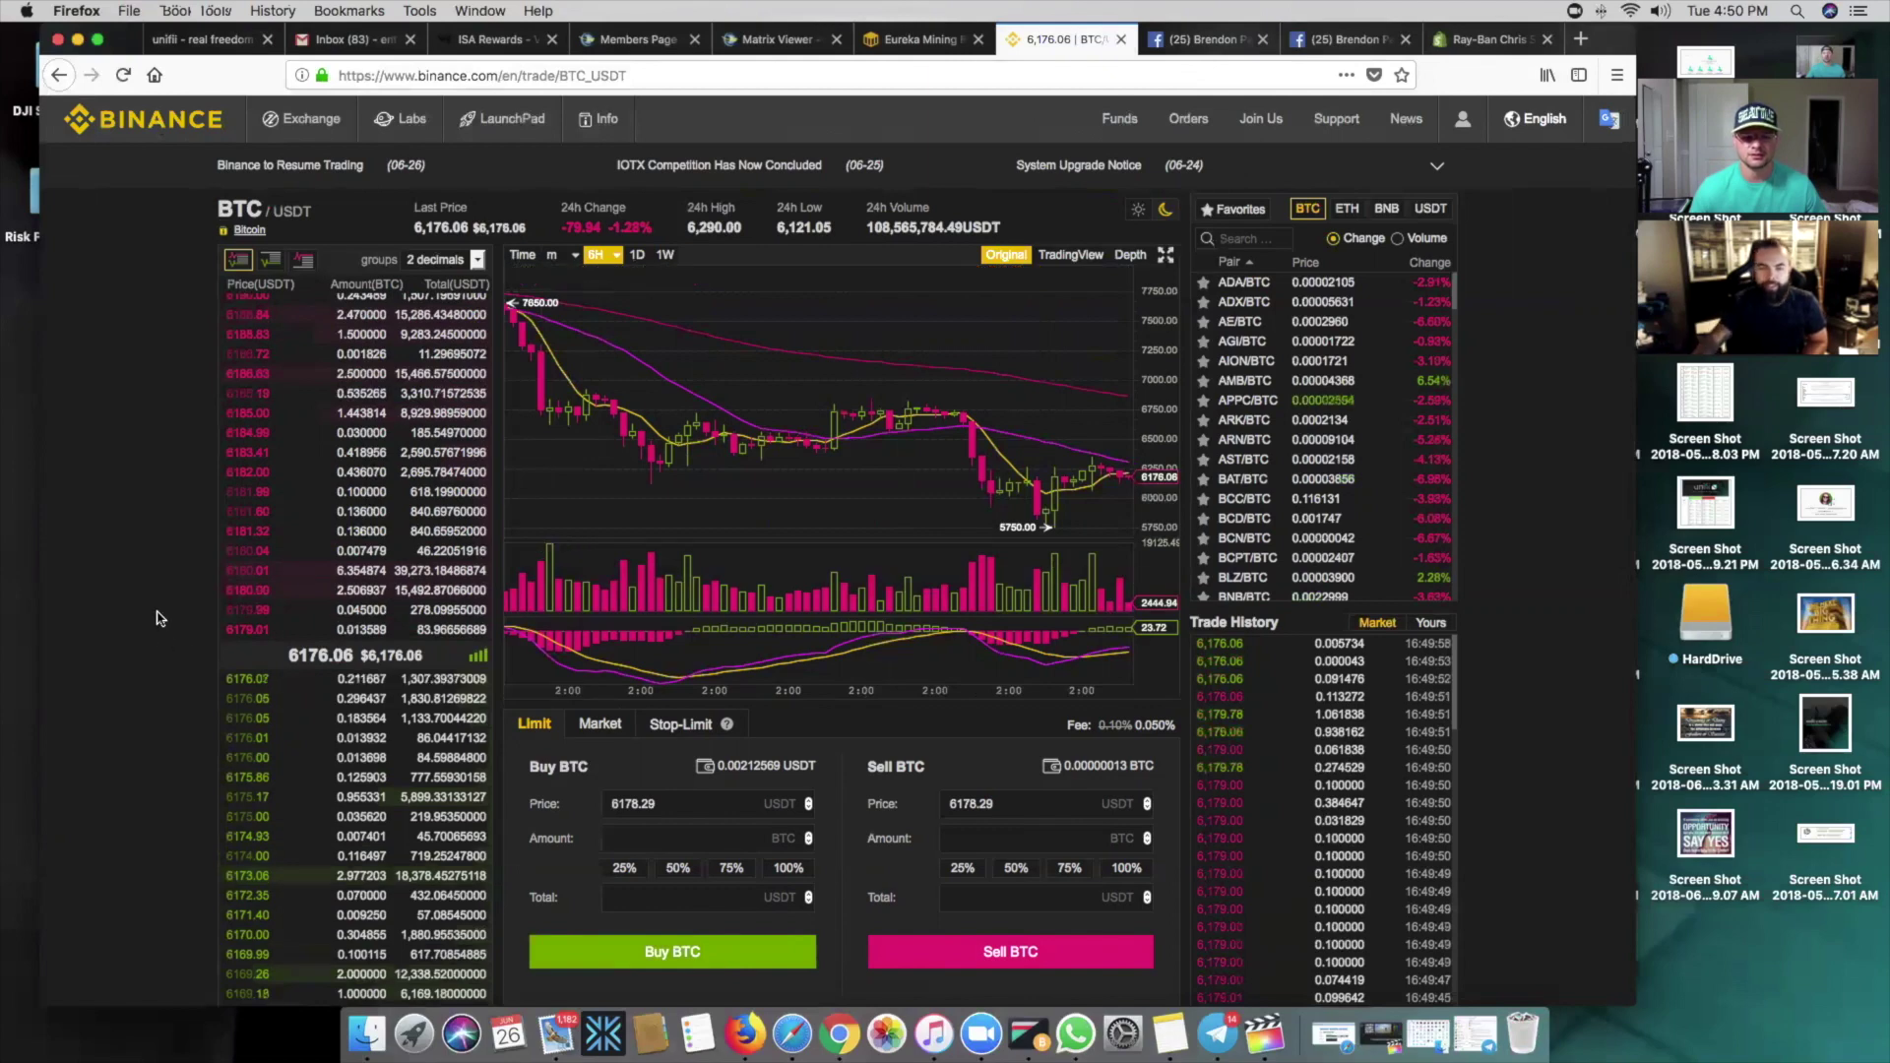
Shift the Firefox window showing BTC/USDT slightly left and widen it a little
scroll(161, 619, "down", 3)
scroll(160, 620, "up", 2)
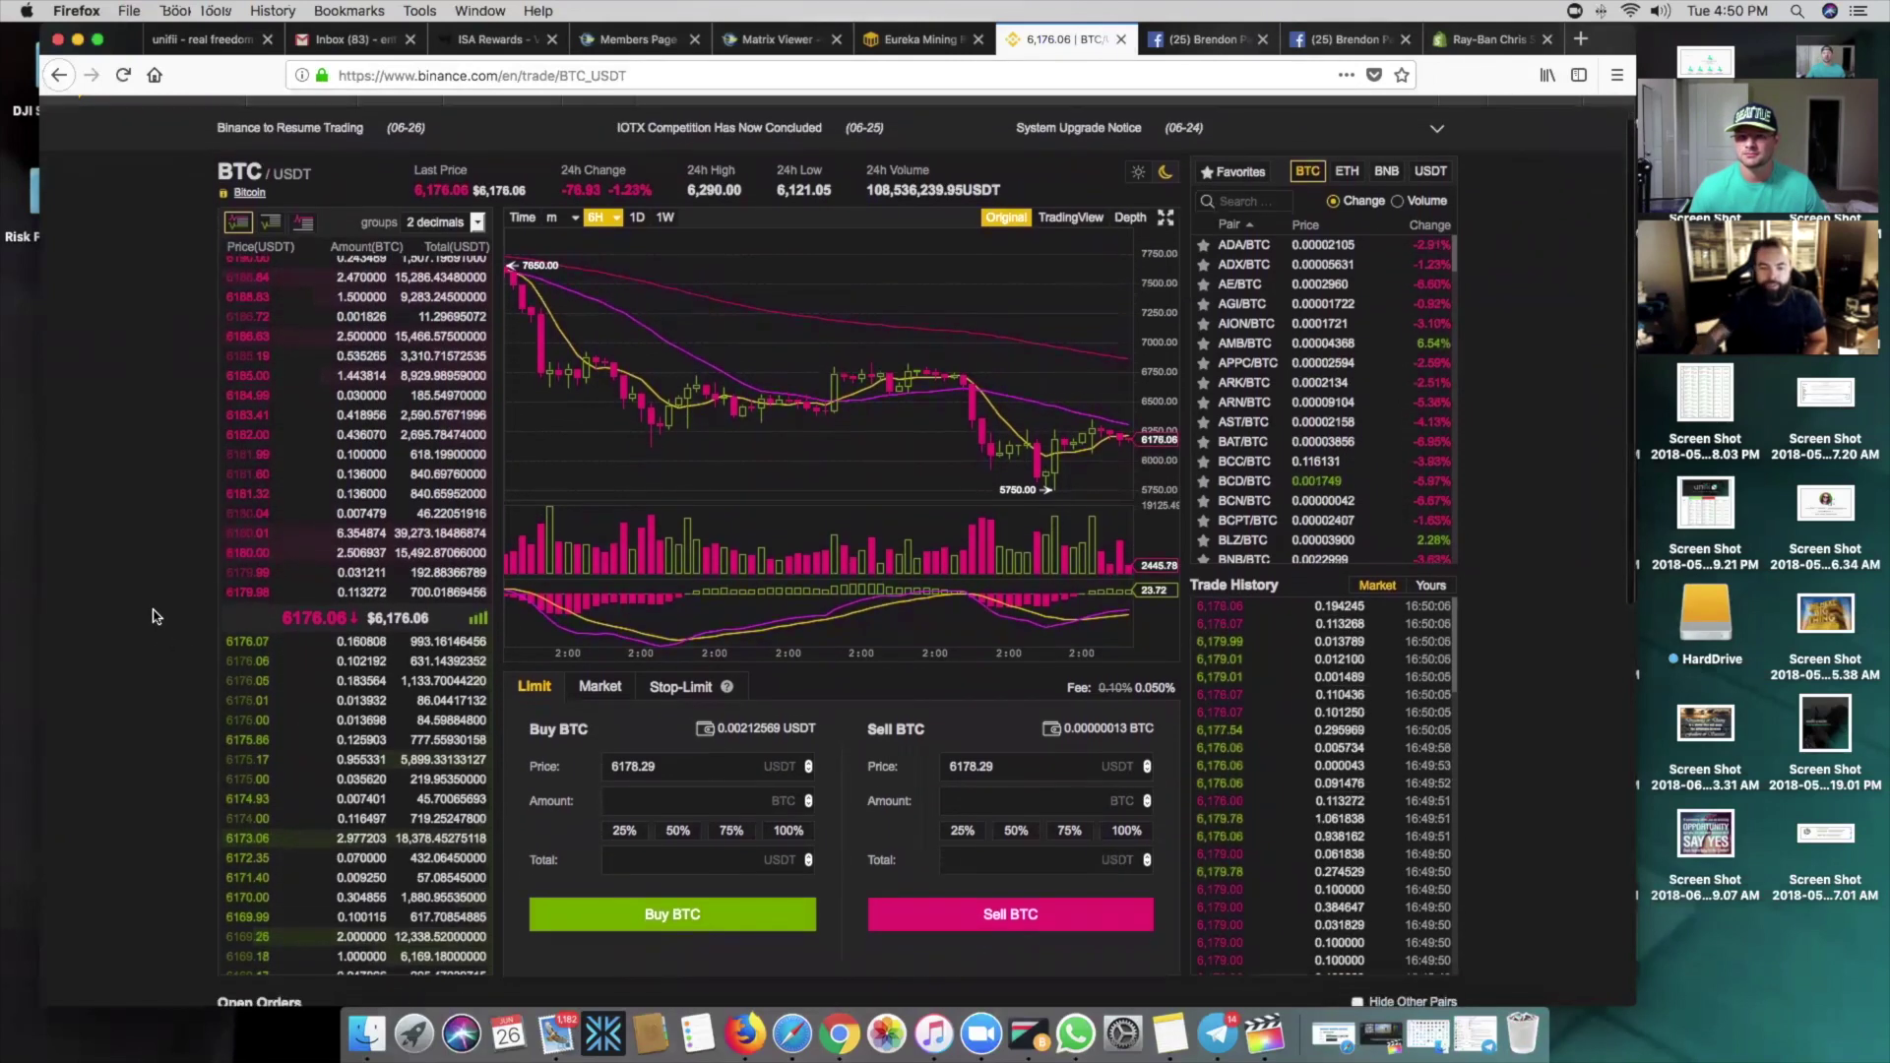
scroll(152, 616, "down", 2)
scroll(153, 616, "down", 1)
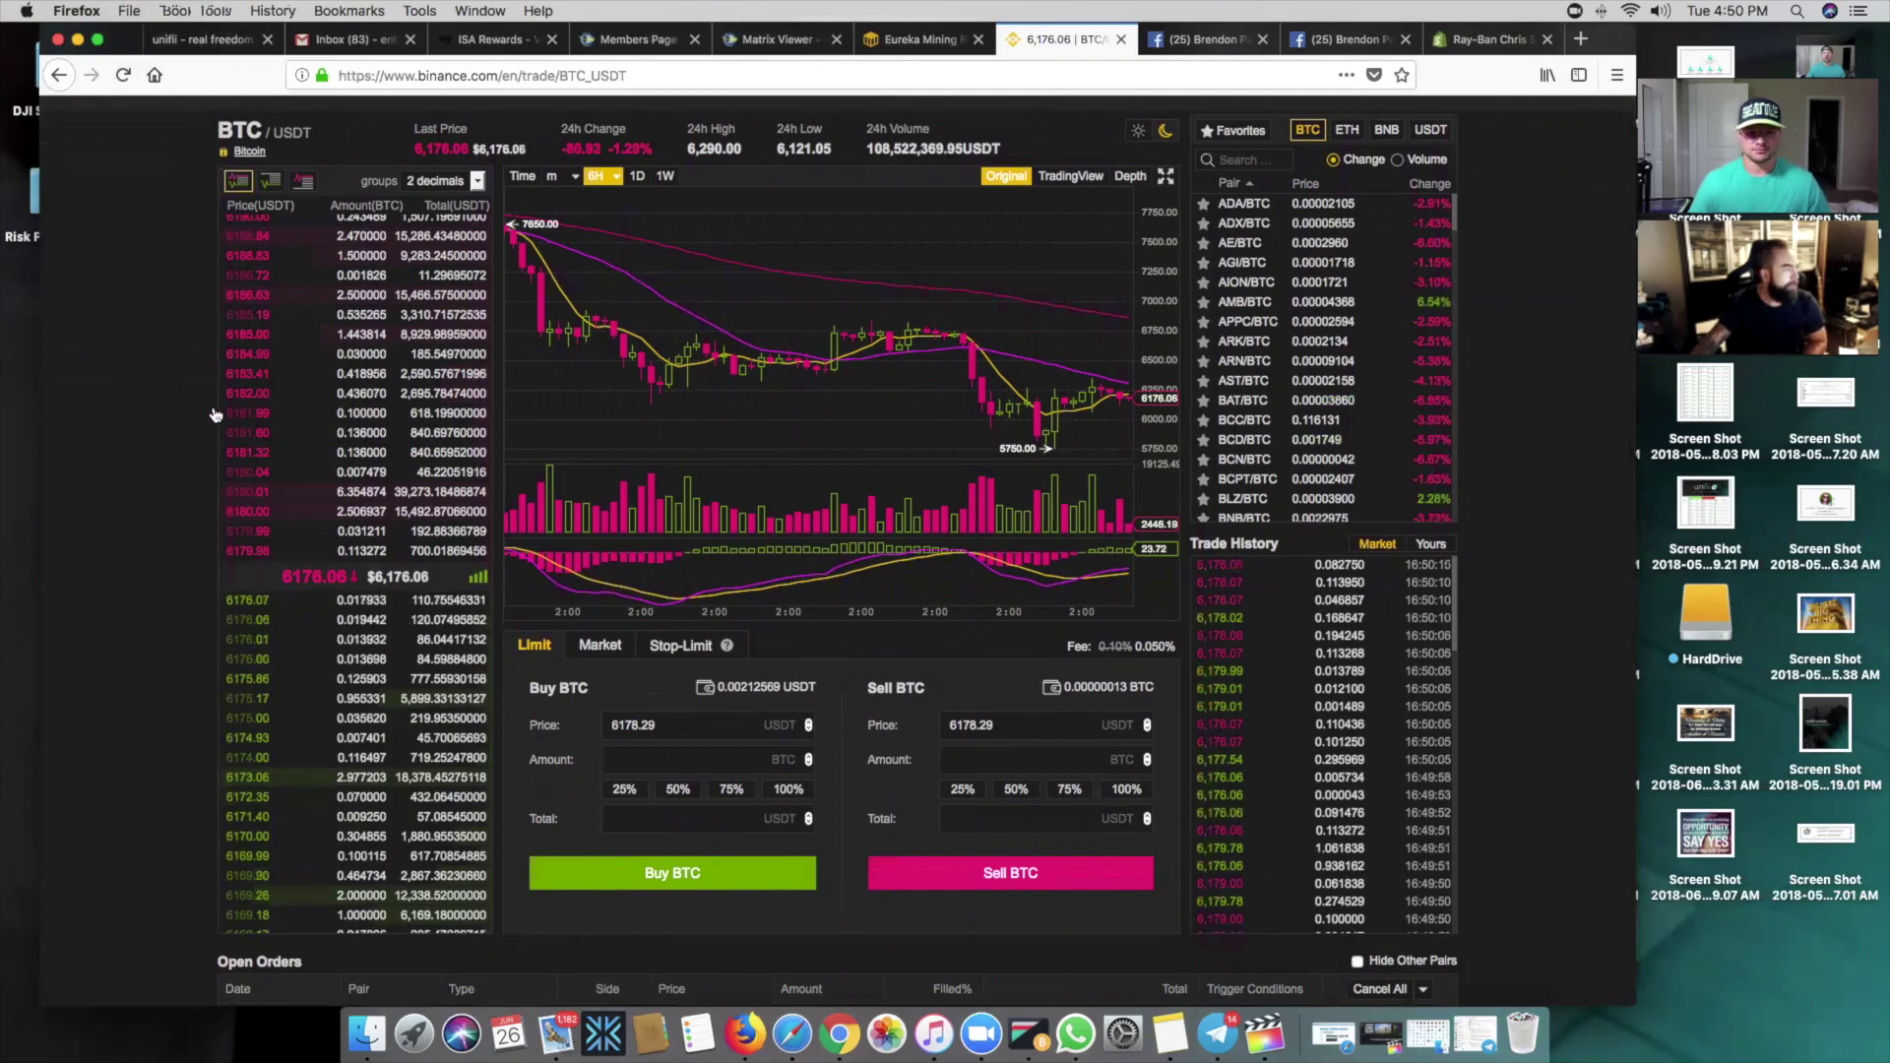
scroll(69, 453, "up", 2)
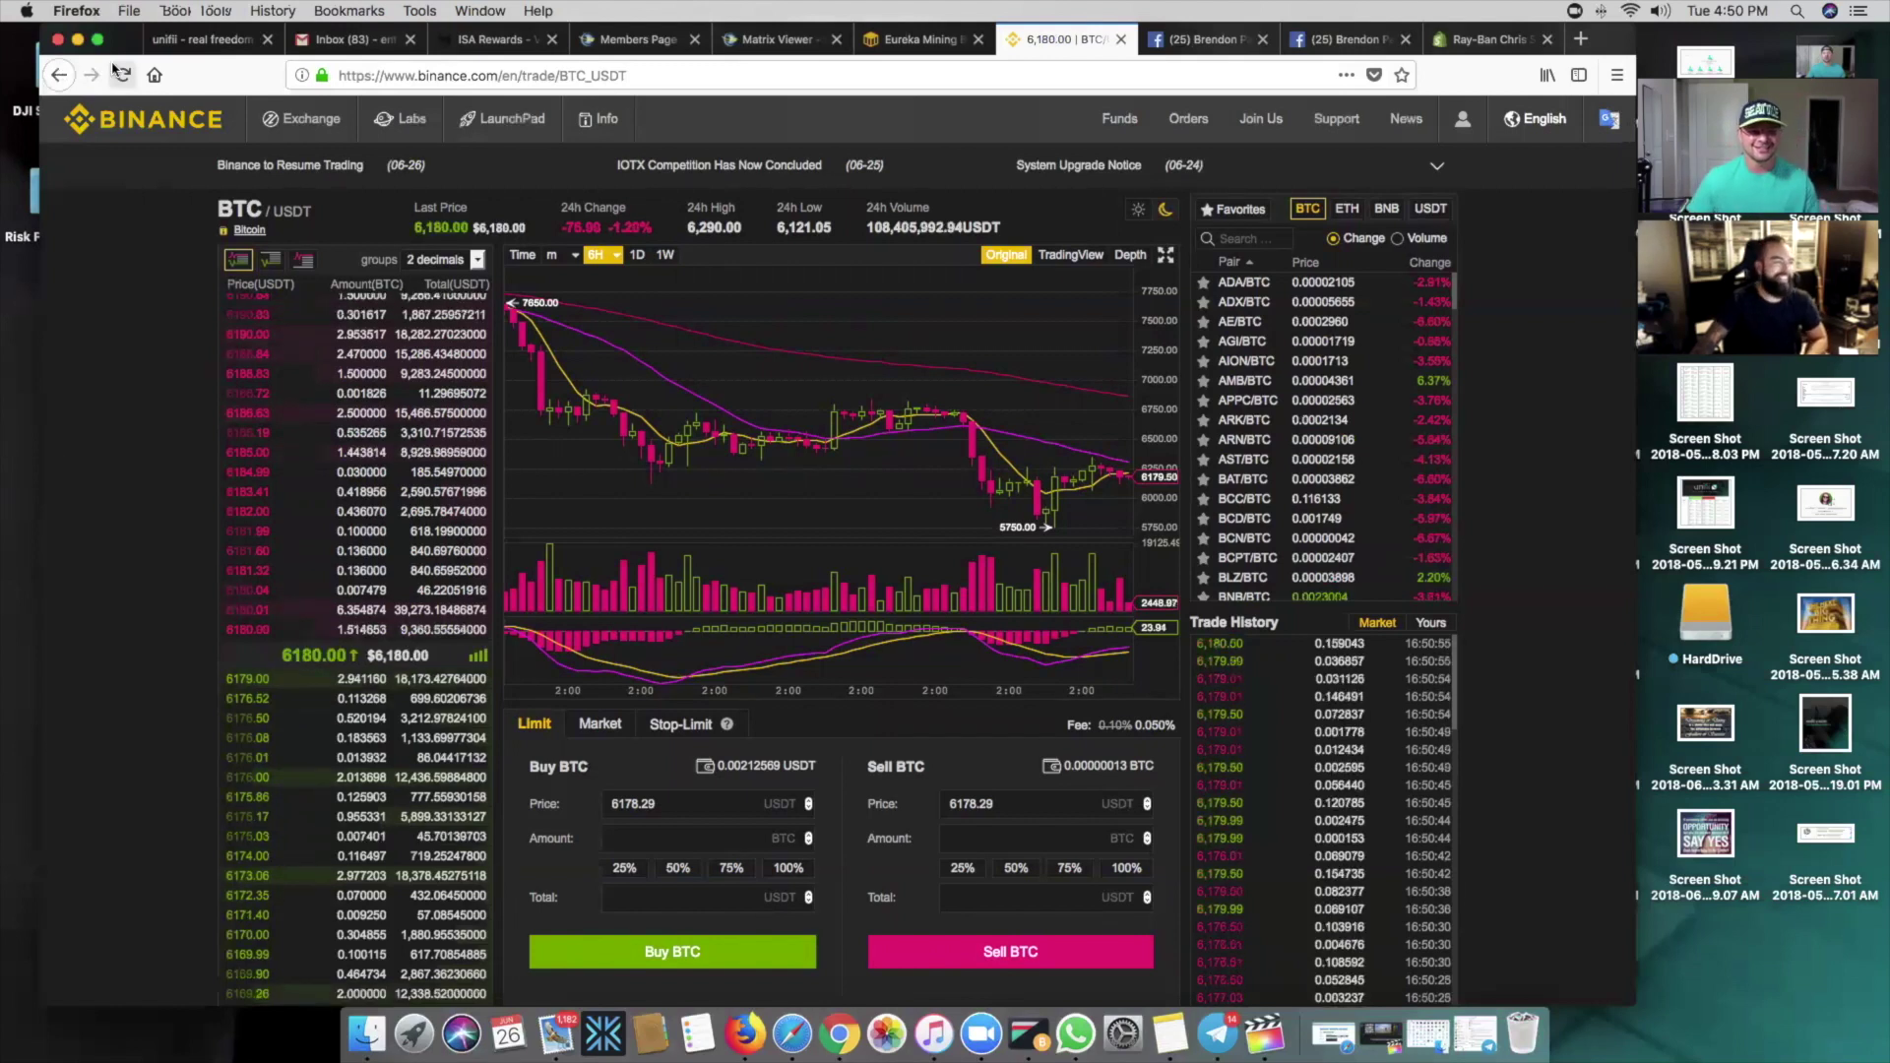
left_click_drag(123, 37, 97, 37)
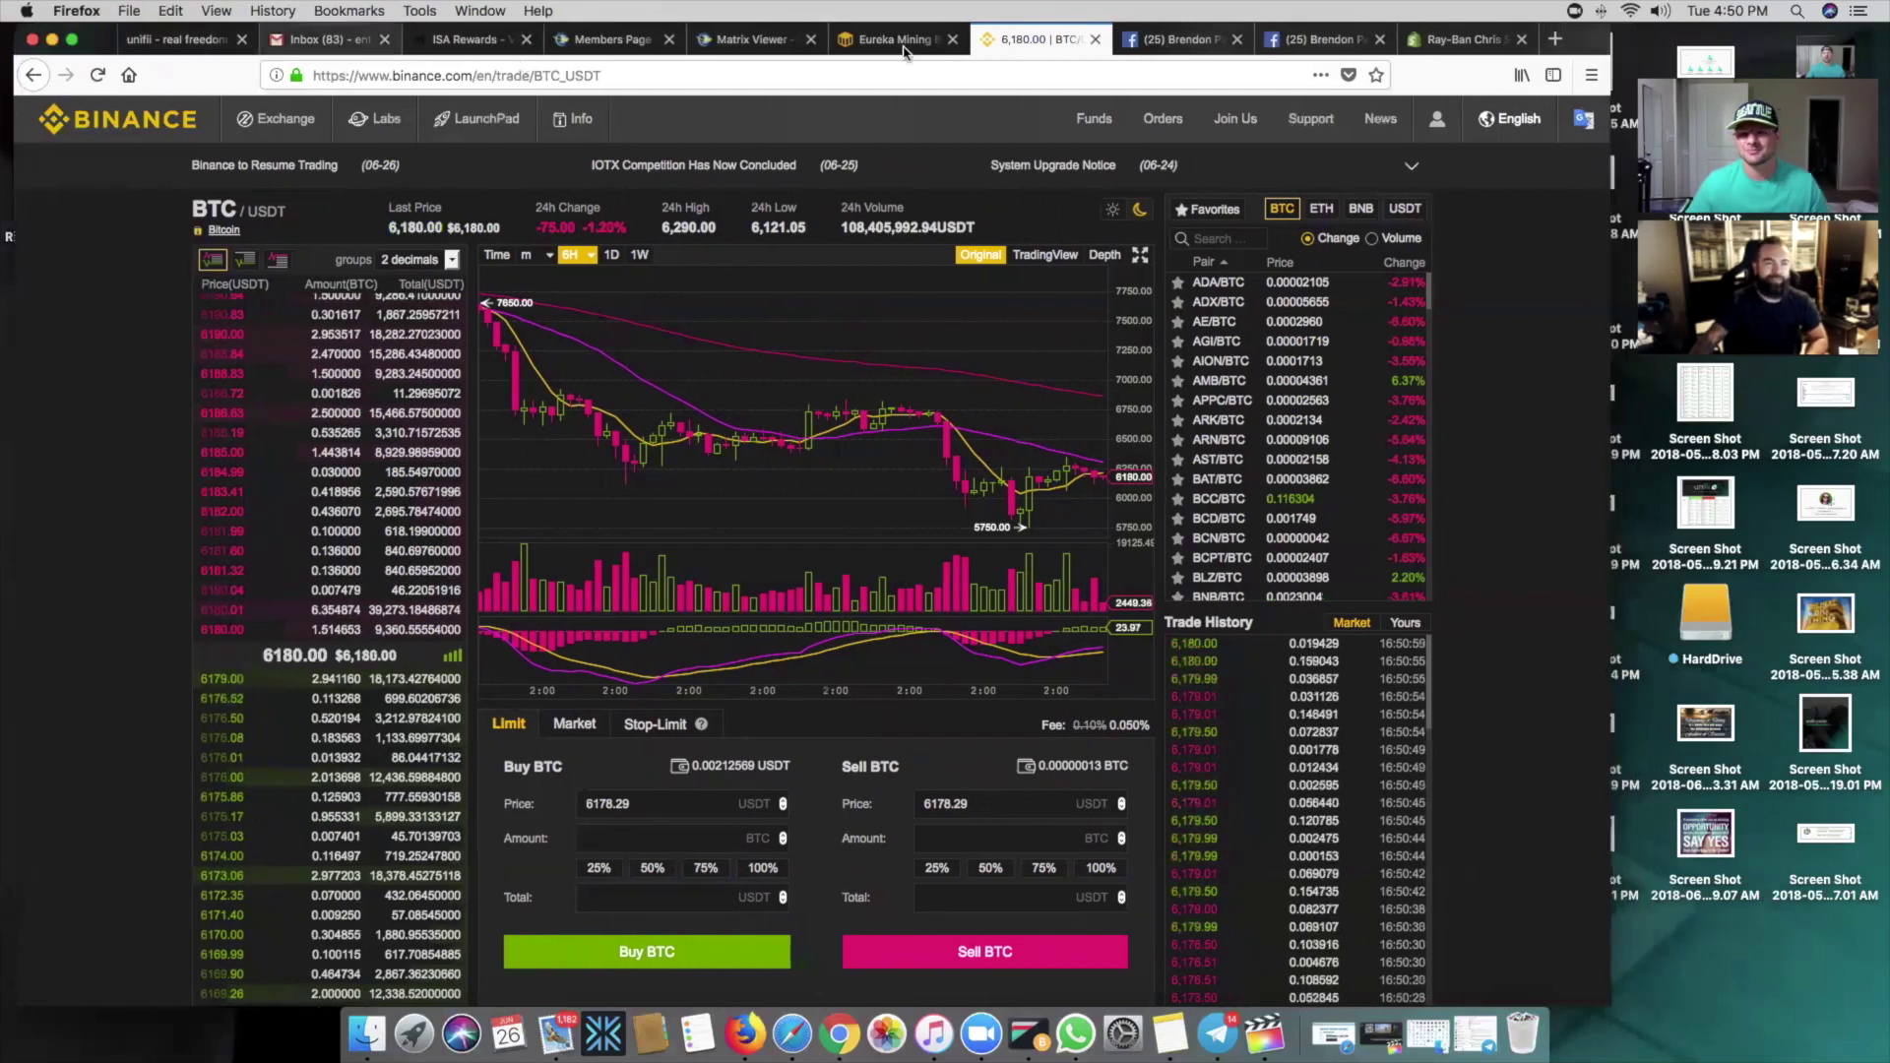
left_click_drag(1611, 28, 1655, 30)
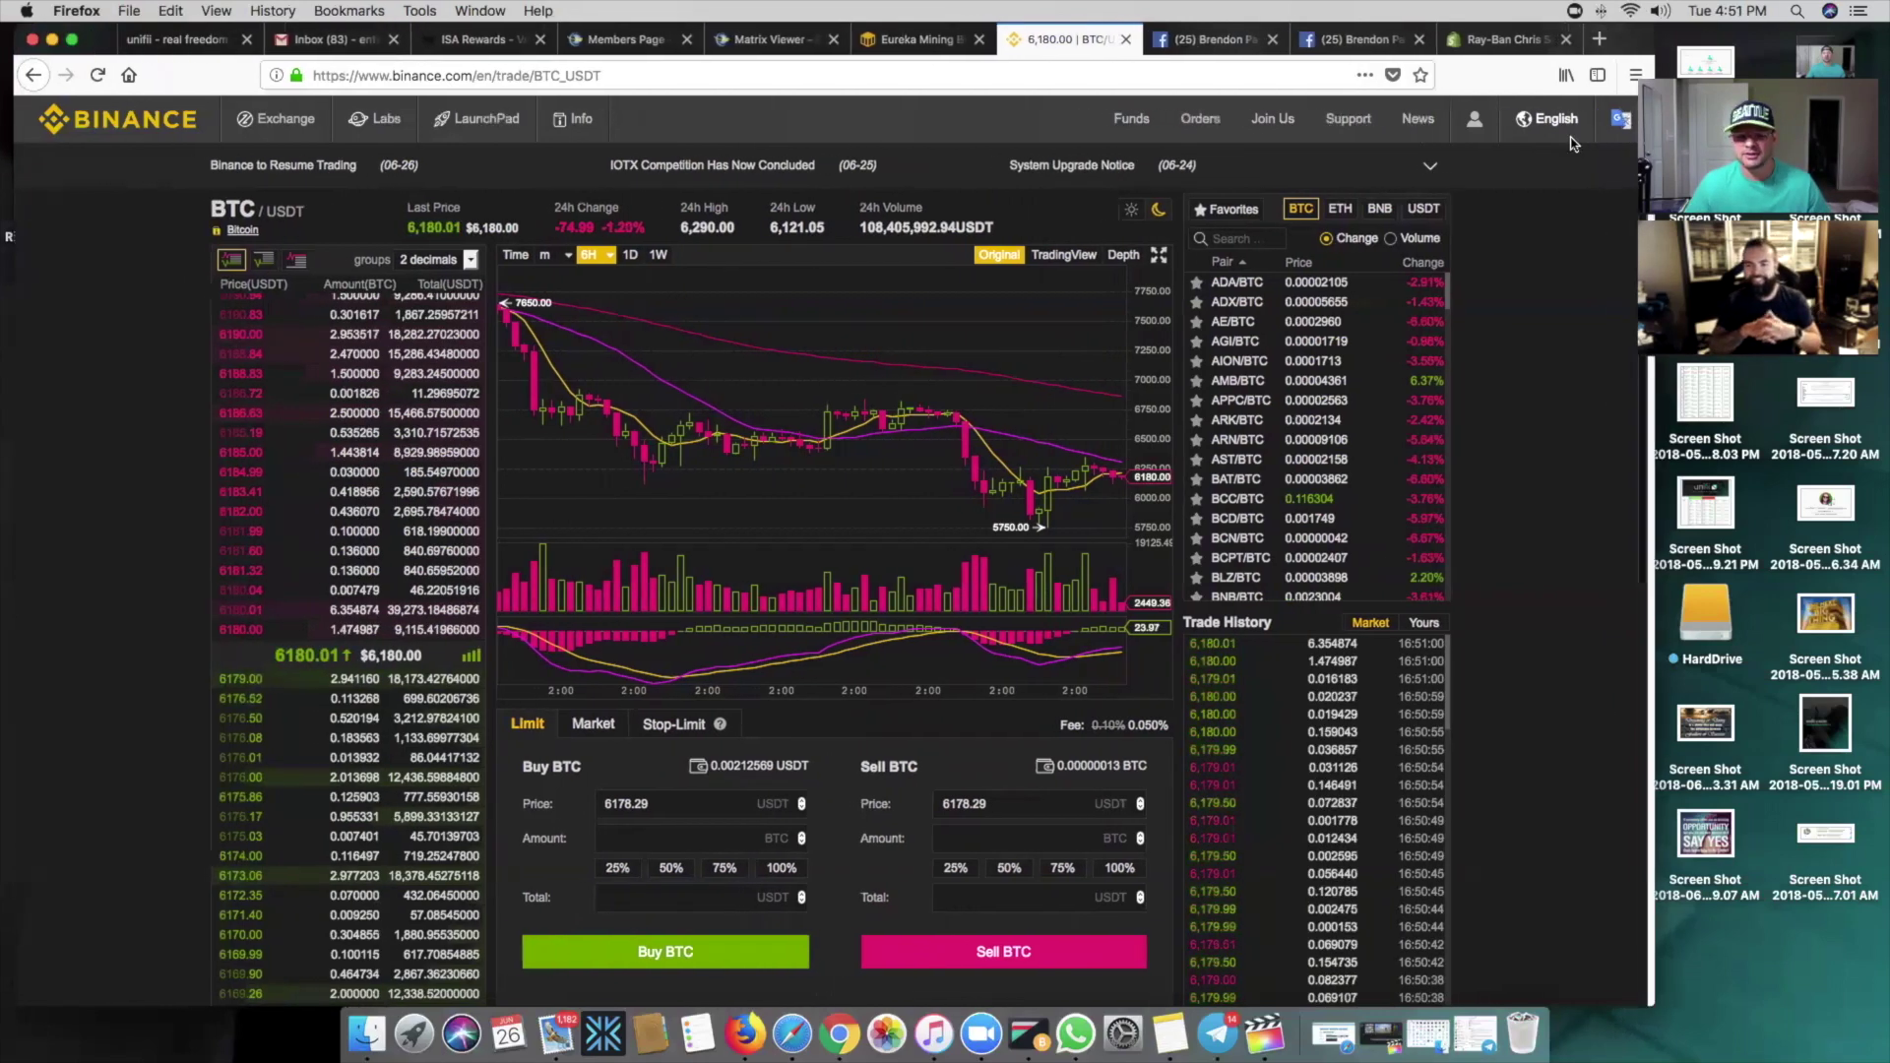